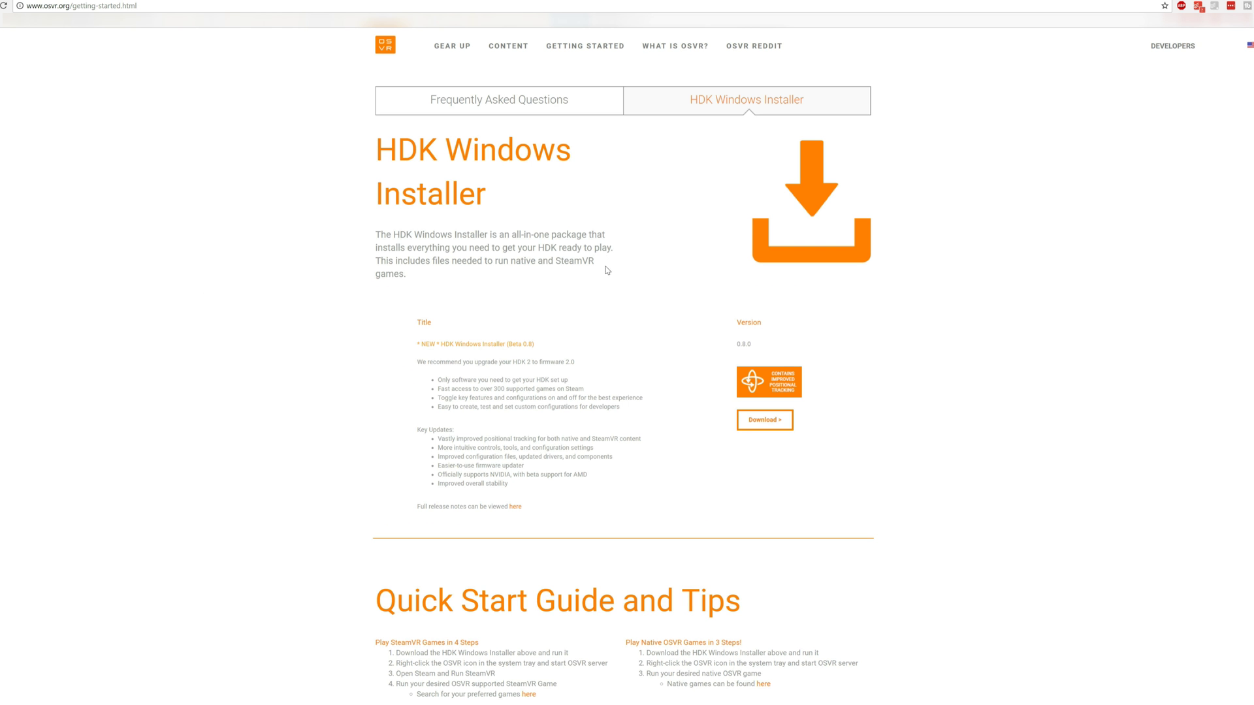
- Download the HDK Windows Installer (Beta 0.8) and the NOLO-Others repository as a ZIP
{"action": "left_click", "coordinate": [774, 423]}
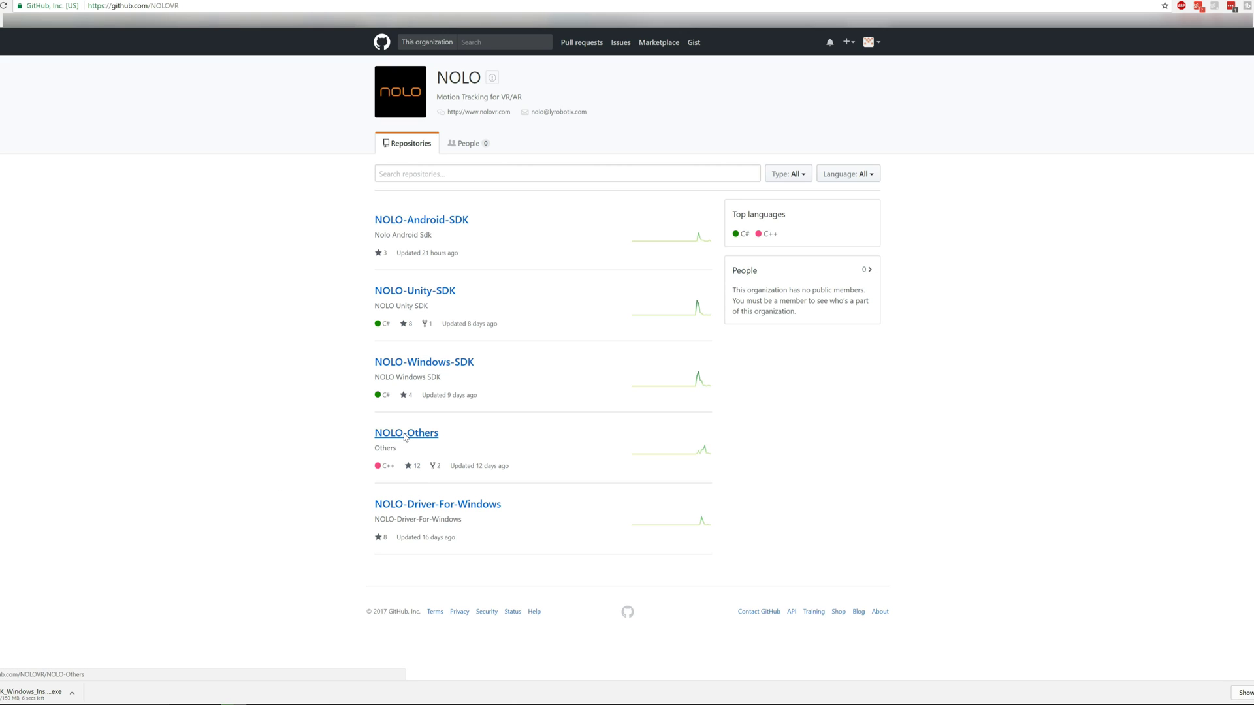
{"action": "left_click", "coordinate": [407, 434]}
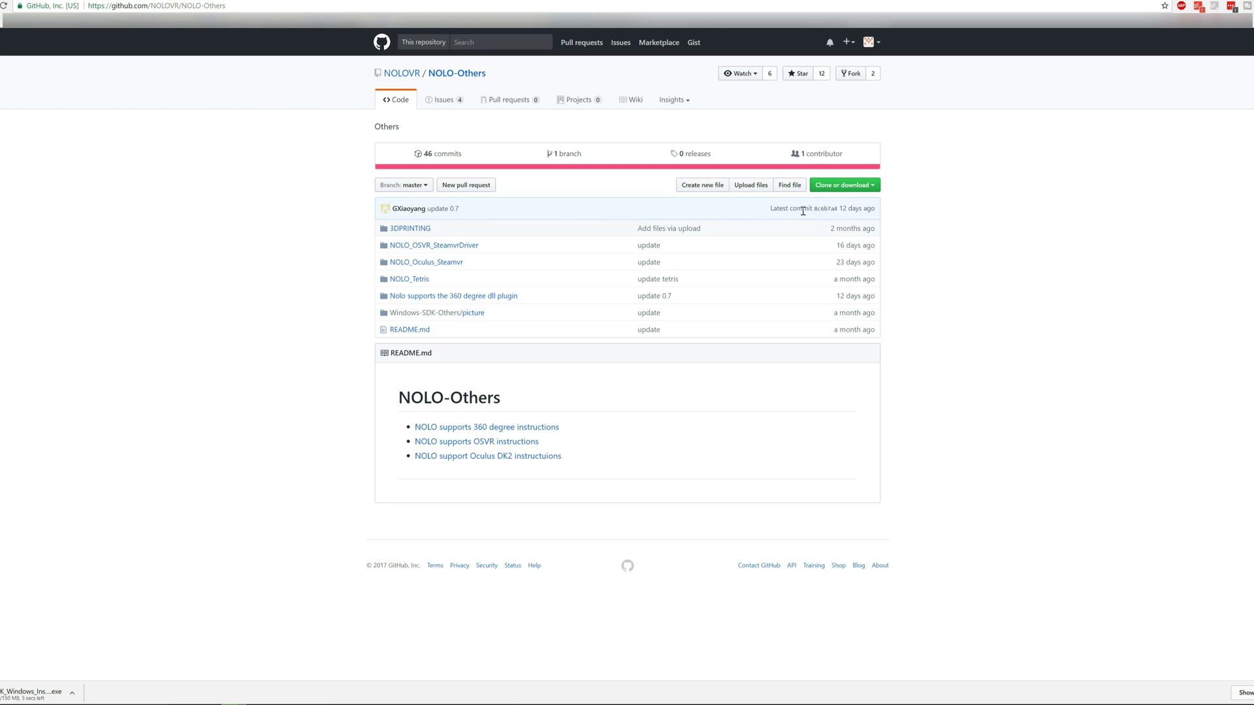
{"action": "left_click", "coordinate": [849, 186]}
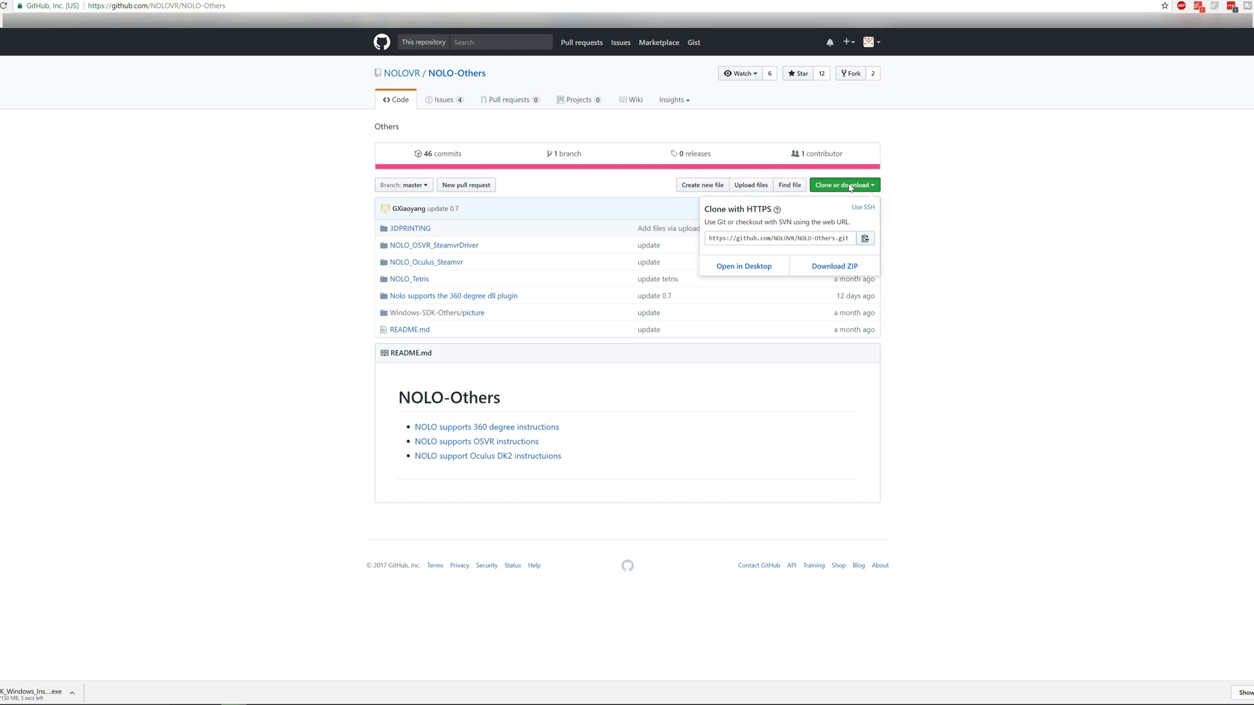
{"action": "left_click", "coordinate": [848, 269]}
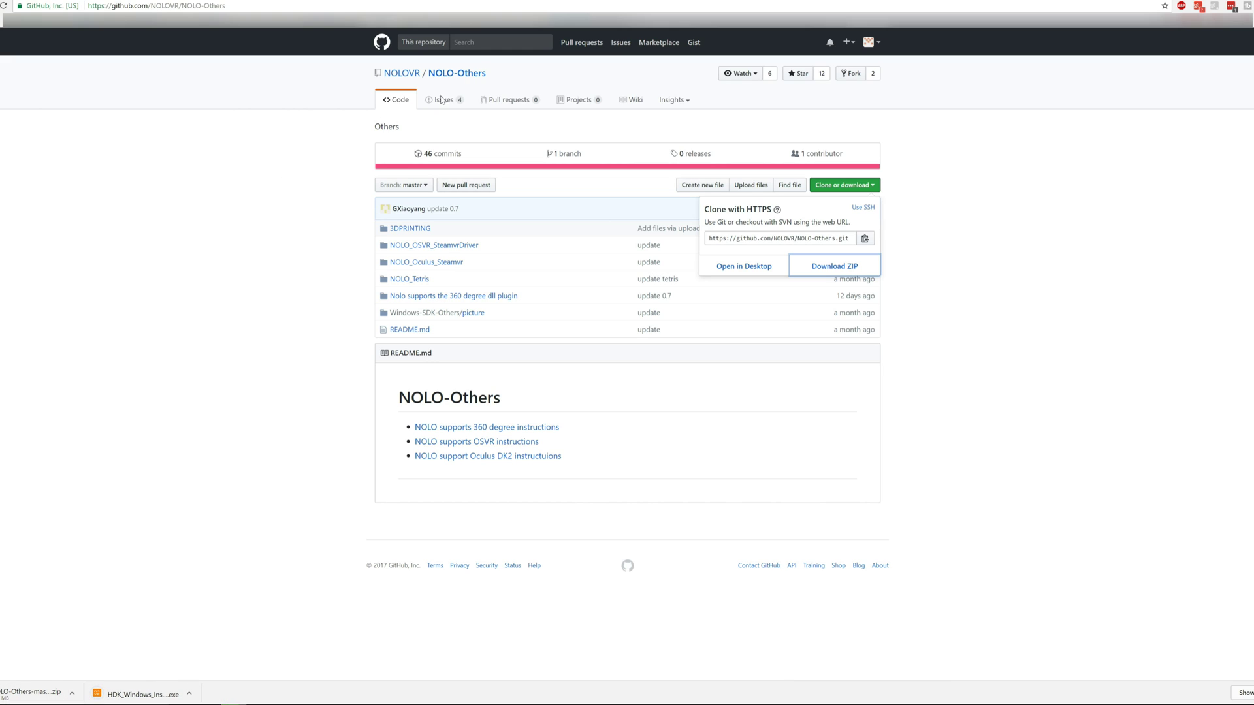
- Return to the NOLOVR organization page and download the NOLO-Driver-For-Windows repository as a ZIP
{"action": "left_click", "coordinate": [420, 85]}
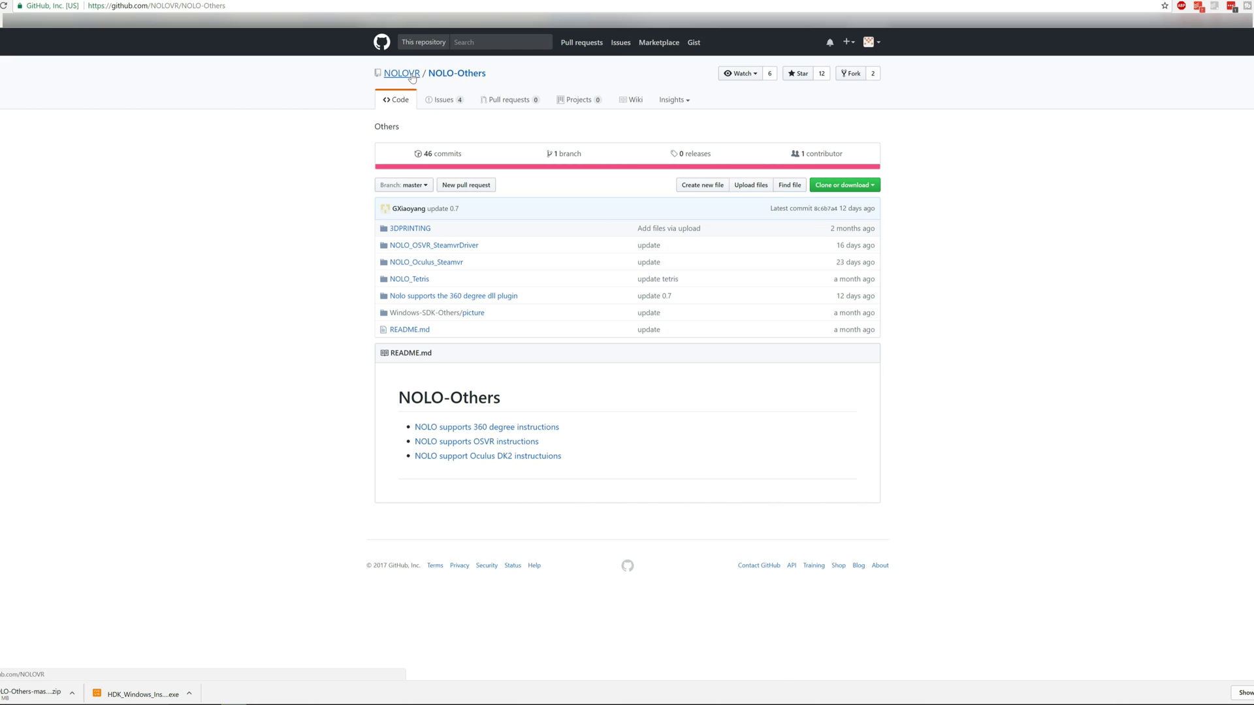
{"action": "left_click", "coordinate": [412, 76]}
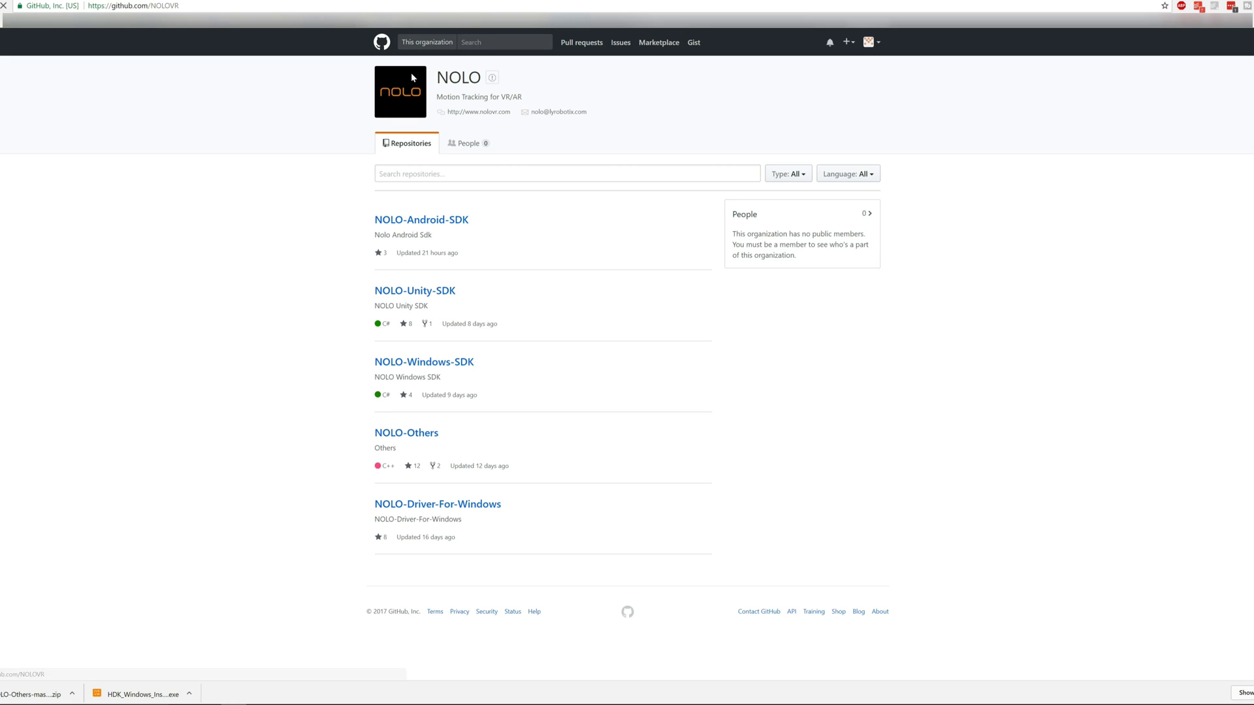
{"action": "left_click", "coordinate": [450, 510]}
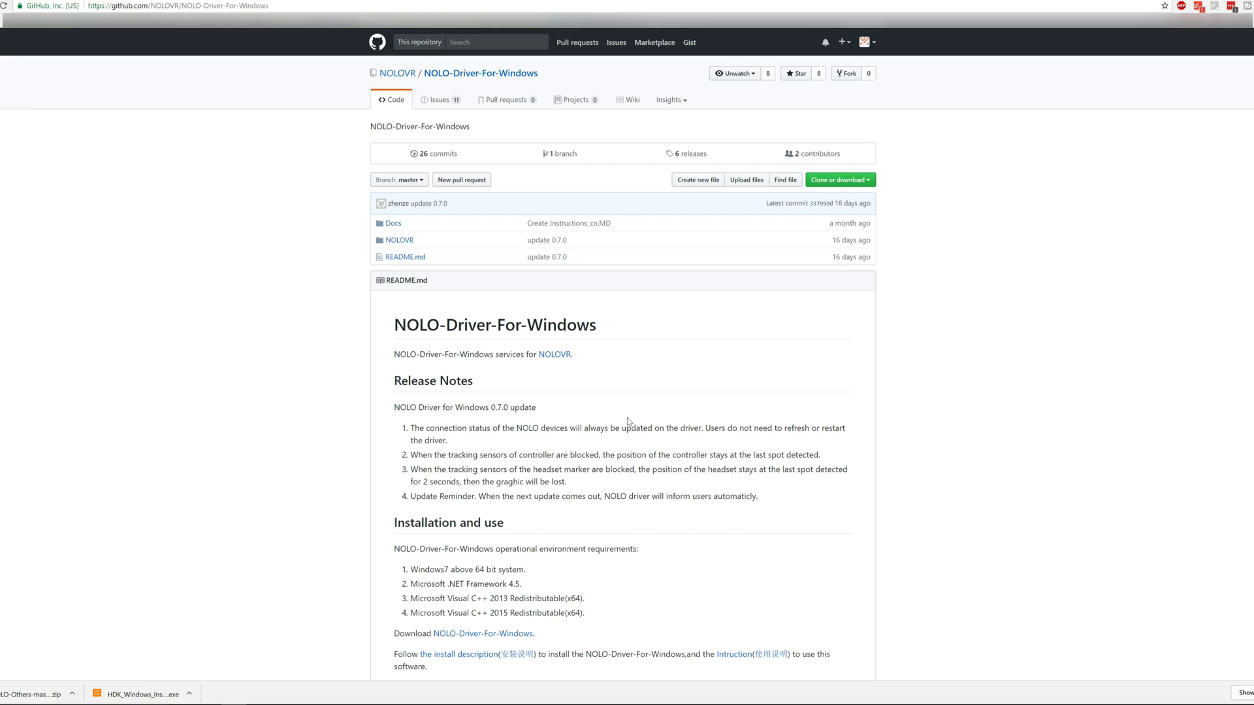
{"action": "left_click", "coordinate": [865, 180]}
{"action": "left_click", "coordinate": [824, 261]}
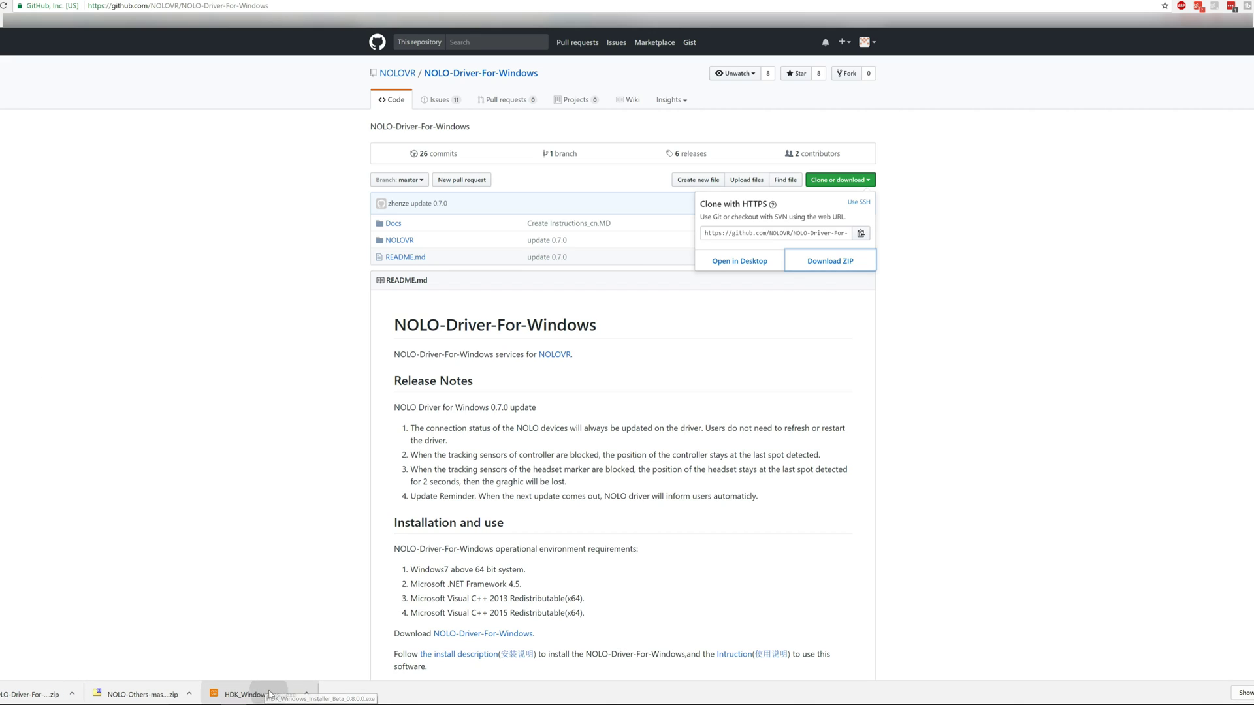
- Run the downloaded HDK Windows Installer and install all the preselected components
{"action": "left_click", "coordinate": [259, 694]}
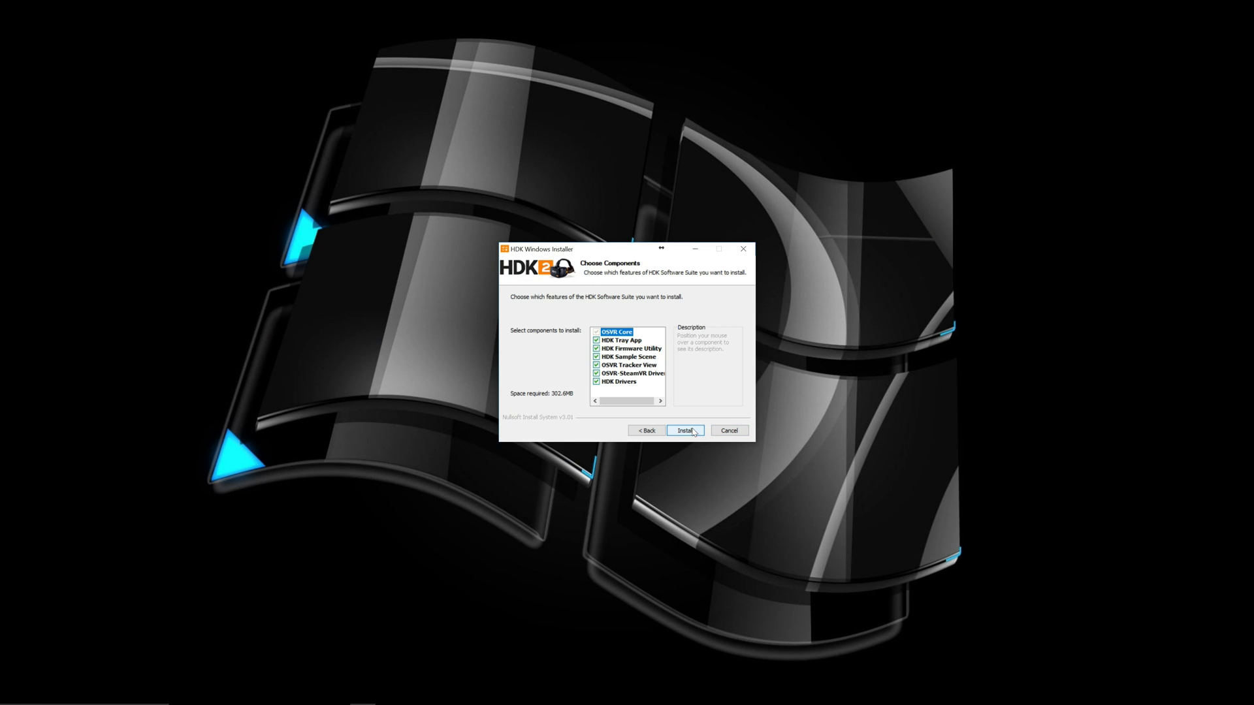
{"action": "left_click", "coordinate": [686, 431]}
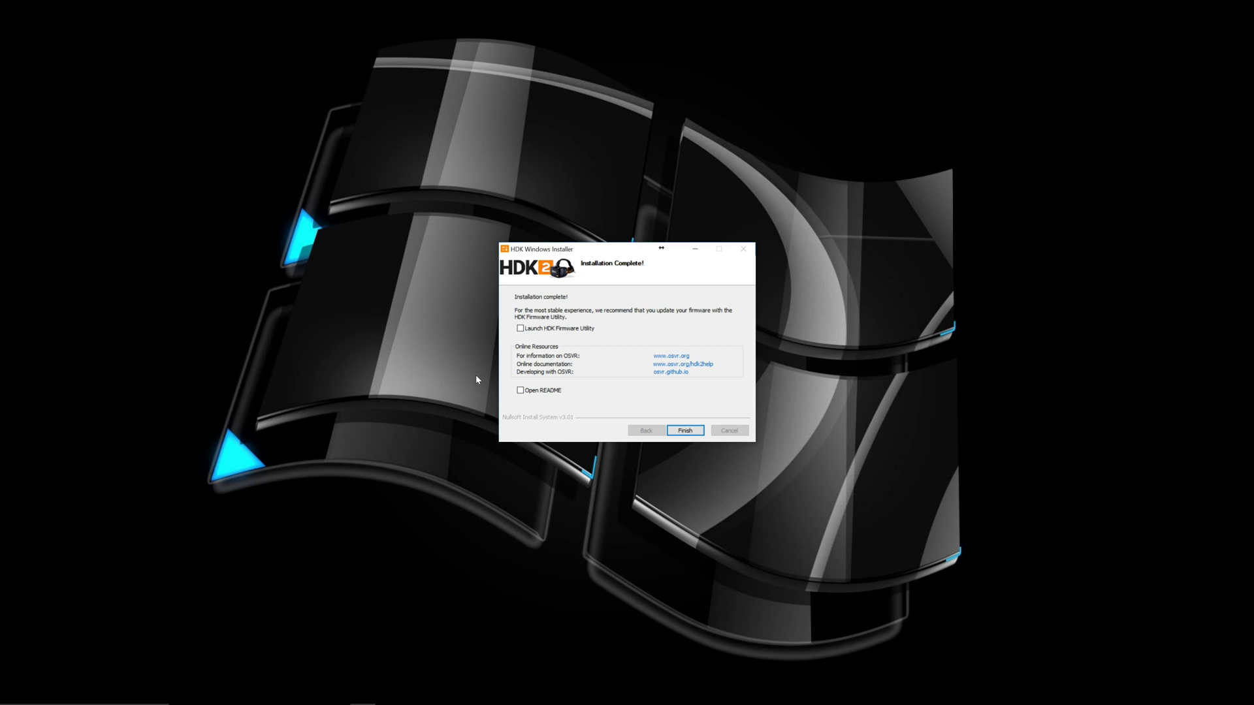
- Extract the NOLO-Driver-For-Windows-master folder from its ZIP in Downloads to the desktop and close the archive
{"action": "key", "text": "super+e"}
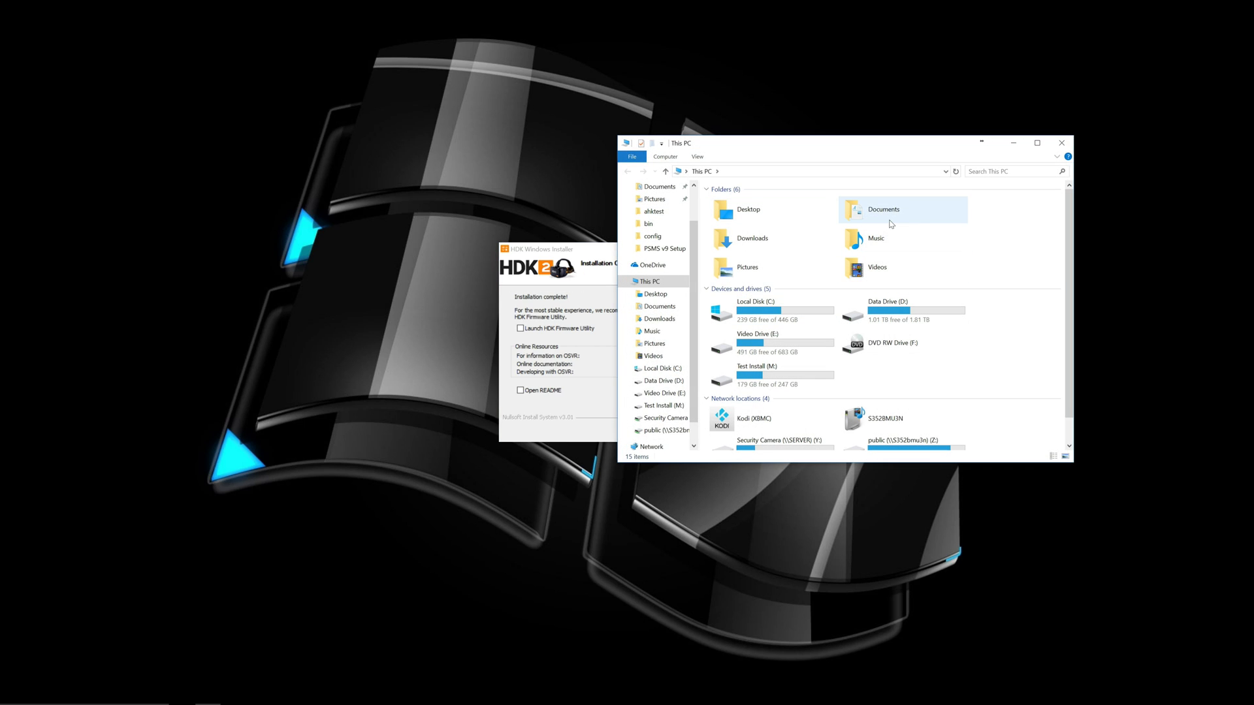
{"action": "double_click", "coordinate": [739, 247]}
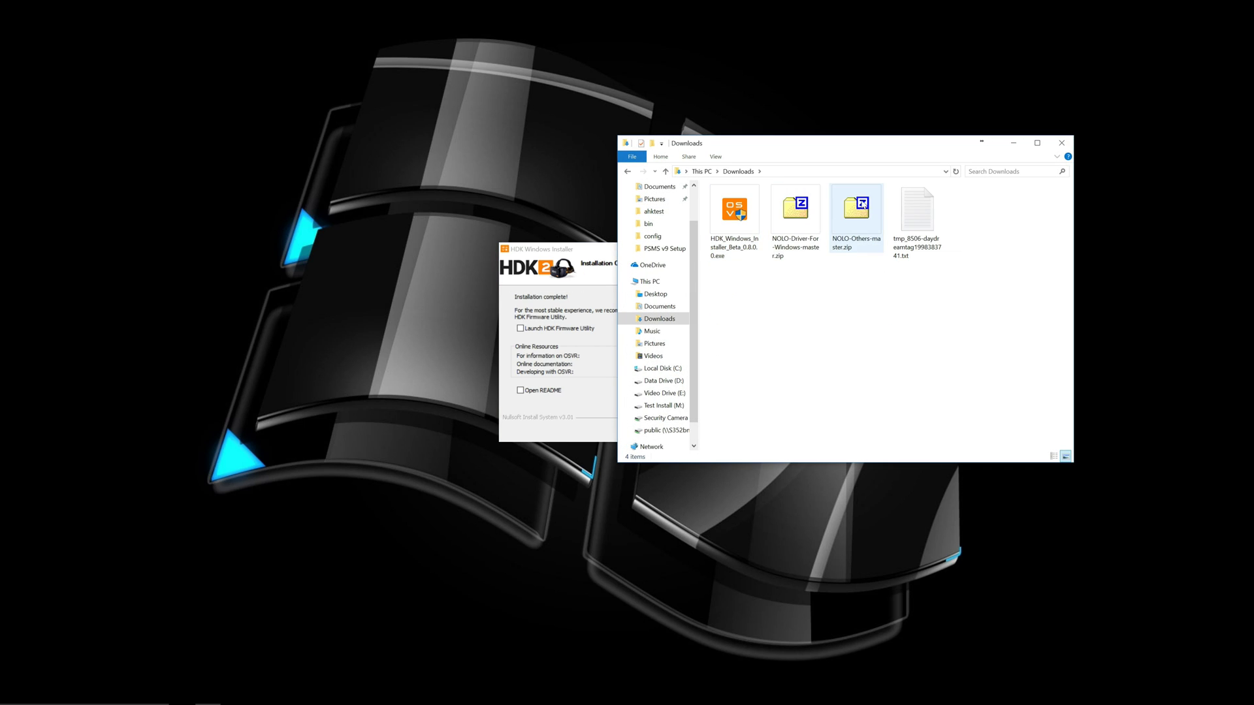
{"action": "double_click", "coordinate": [803, 208]}
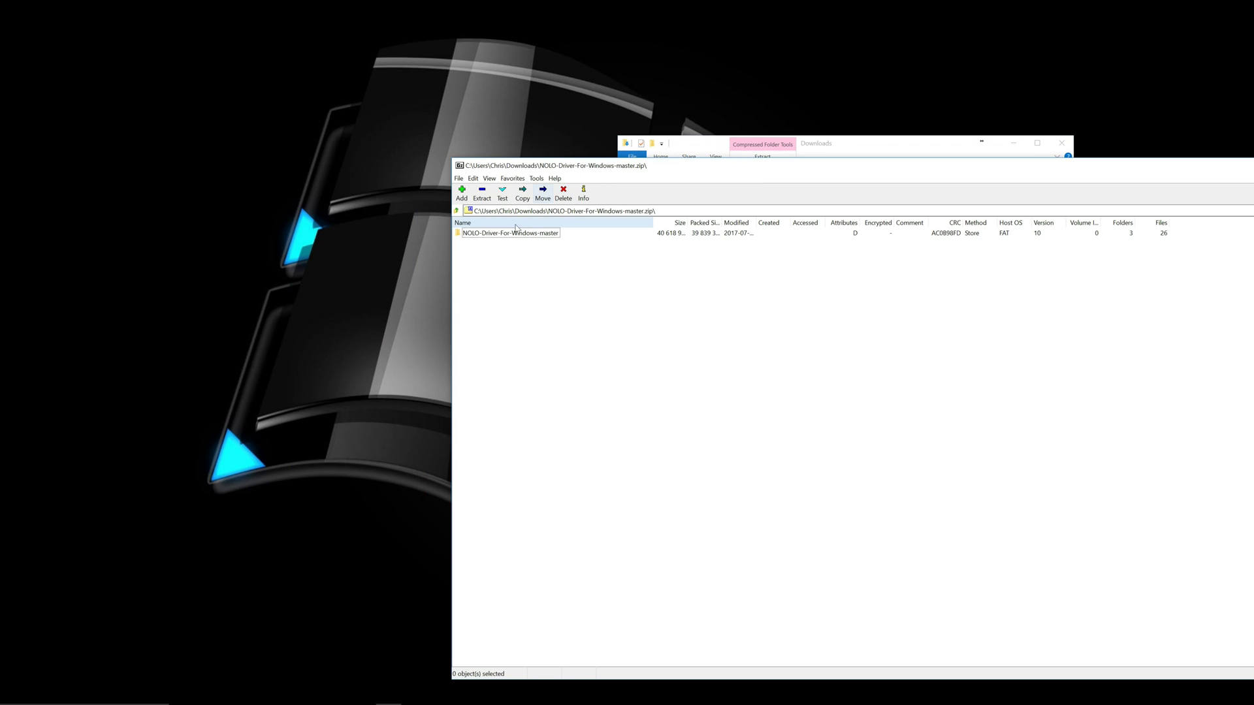
{"action": "left_click", "coordinate": [487, 235]}
{"action": "left_click_drag", "start_coordinate": [368, 289], "coordinate": [368, 287]}
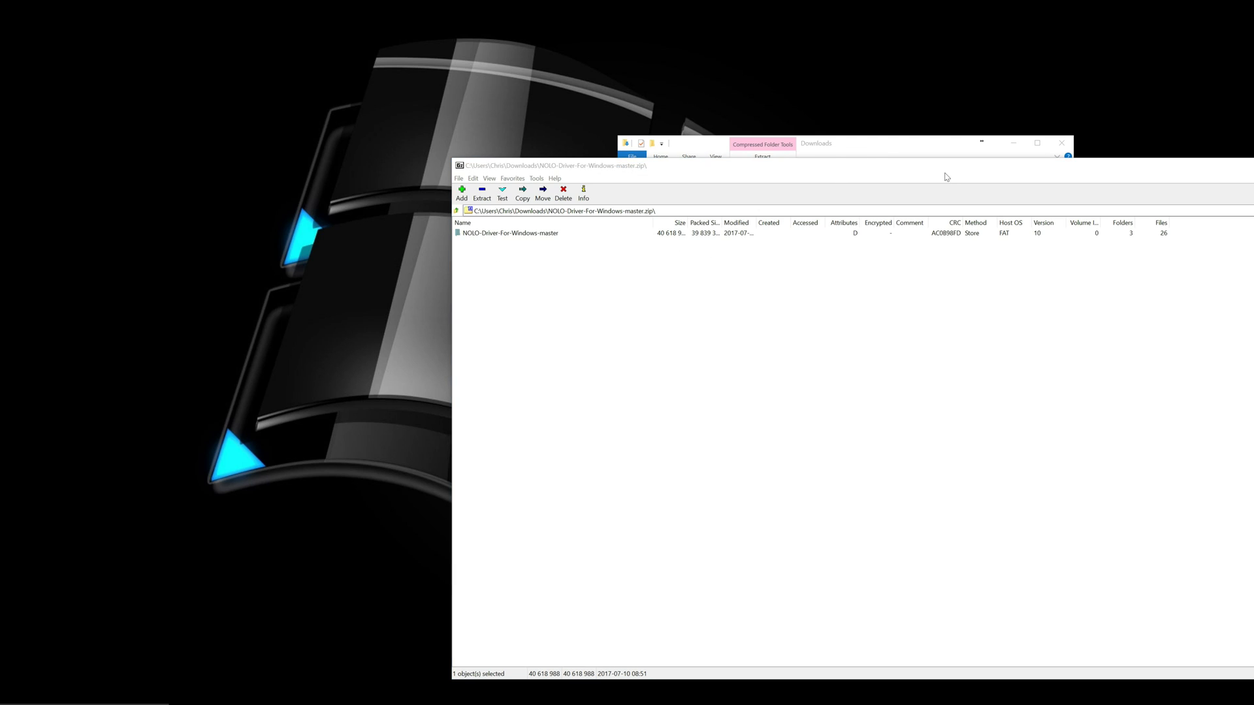
{"action": "left_click_drag", "start_coordinate": [1231, 165], "coordinate": [1084, 178]}
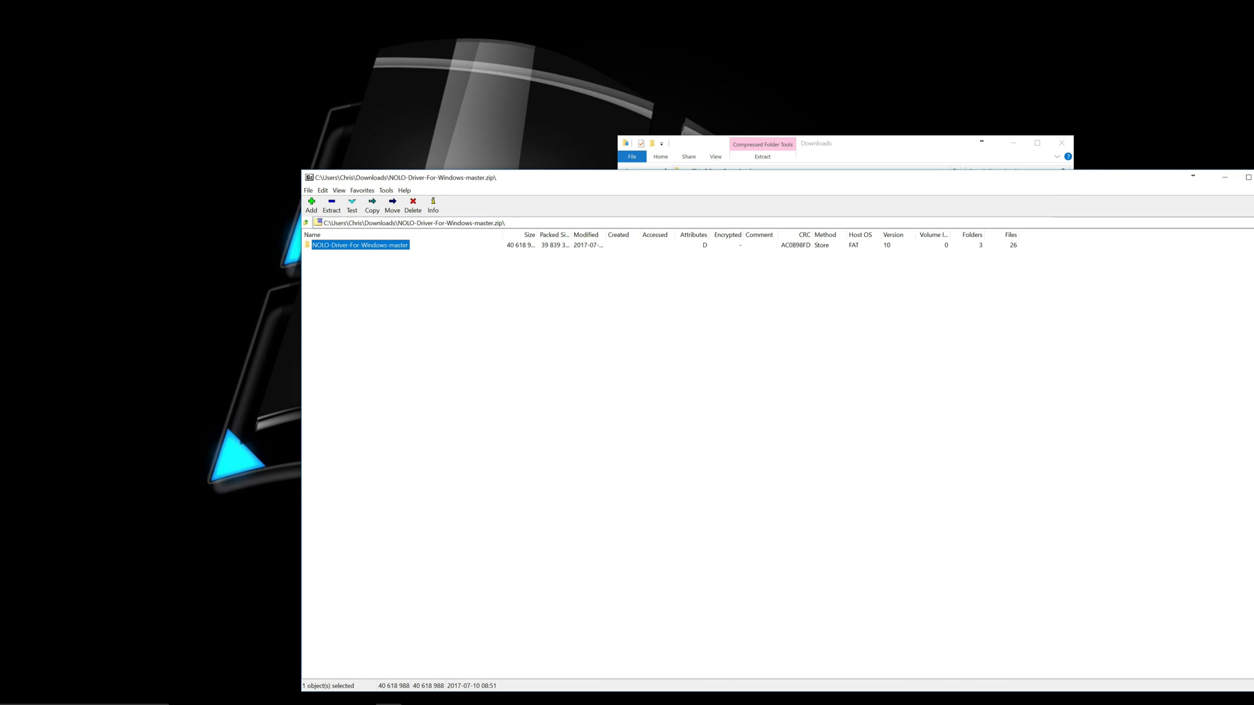
{"action": "key", "text": "alt+F4"}
- Install Nolo_driver_for_windows_setup.msi from the extracted folder's NOLOVR subfolder with default settings, and finish the HDK Windows Installer
{"action": "double_click", "coordinate": [370, 256]}
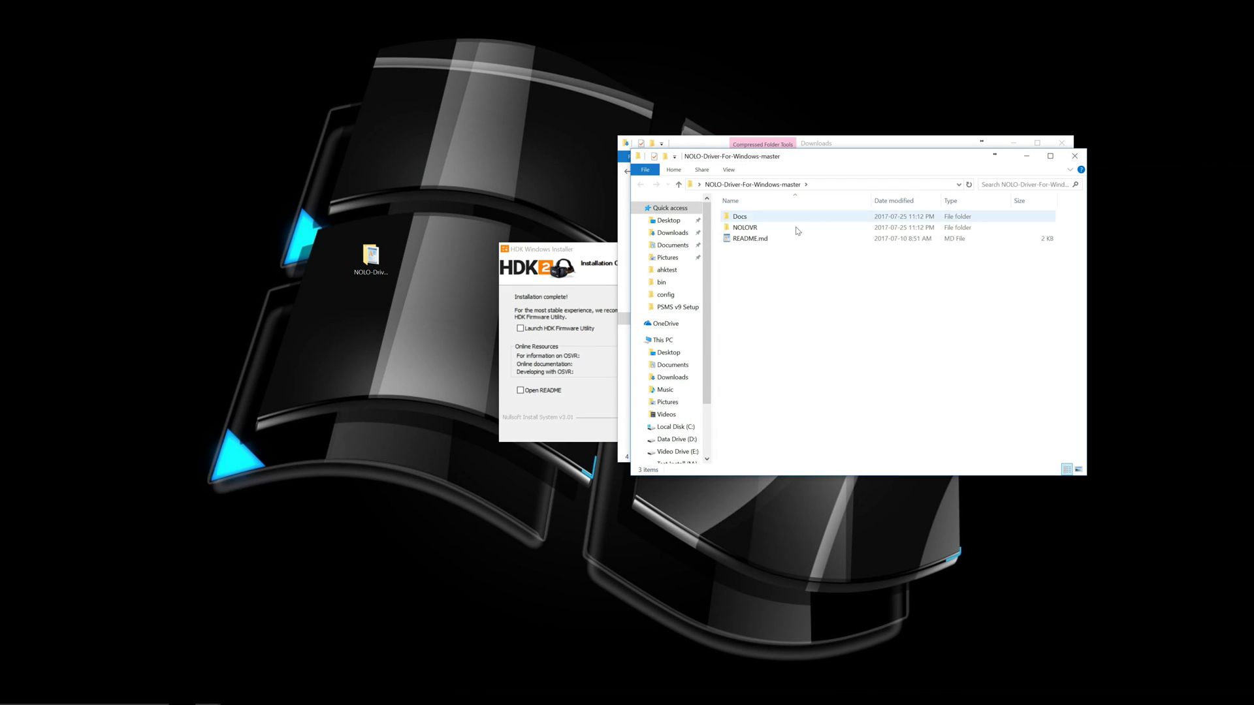
{"action": "double_click", "coordinate": [767, 227]}
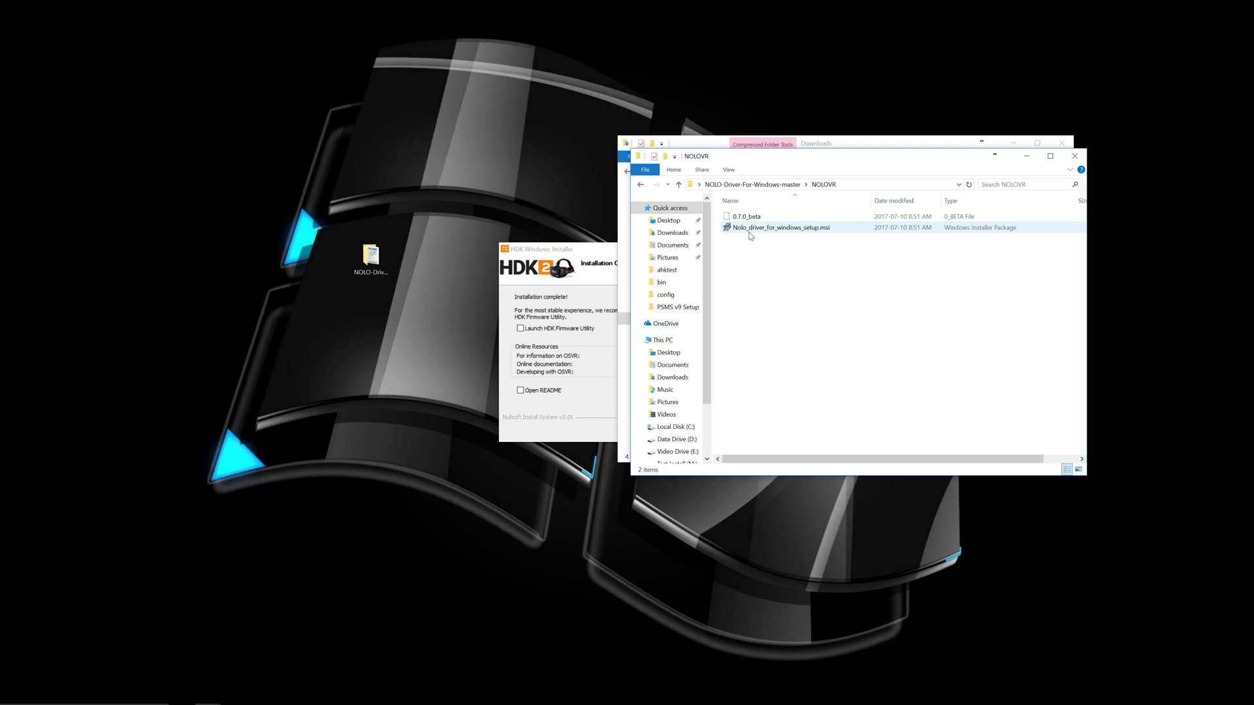
{"action": "left_click", "coordinate": [785, 228]}
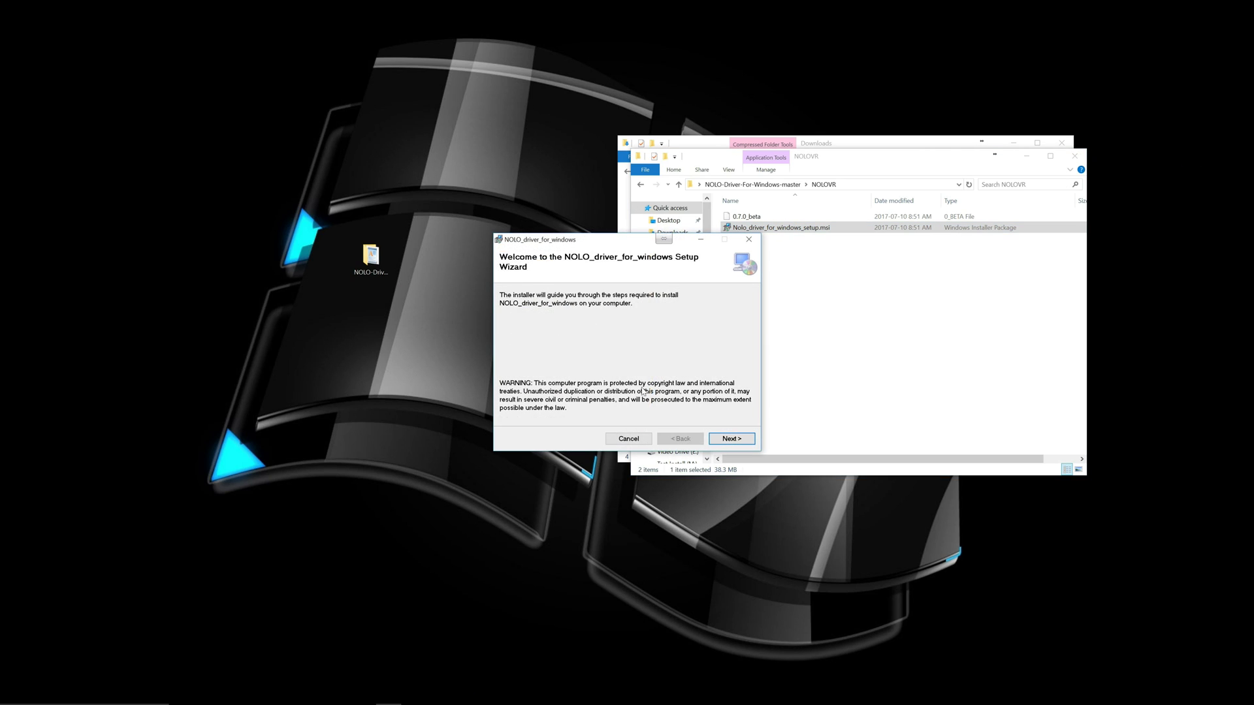
{"action": "left_click", "coordinate": [749, 438]}
{"action": "left_click", "coordinate": [749, 439]}
{"action": "left_click", "coordinate": [750, 440]}
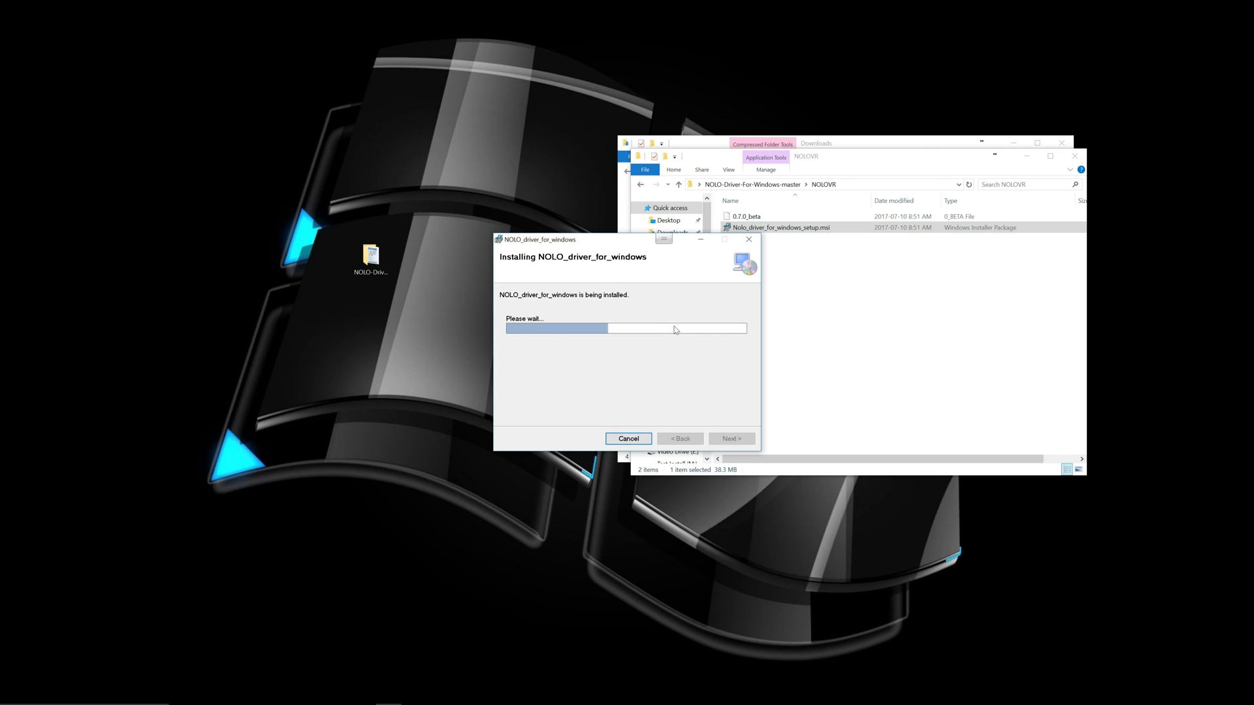
{"action": "left_click", "coordinate": [749, 439]}
{"action": "left_click_drag", "start_coordinate": [591, 254], "coordinate": [478, 288]}
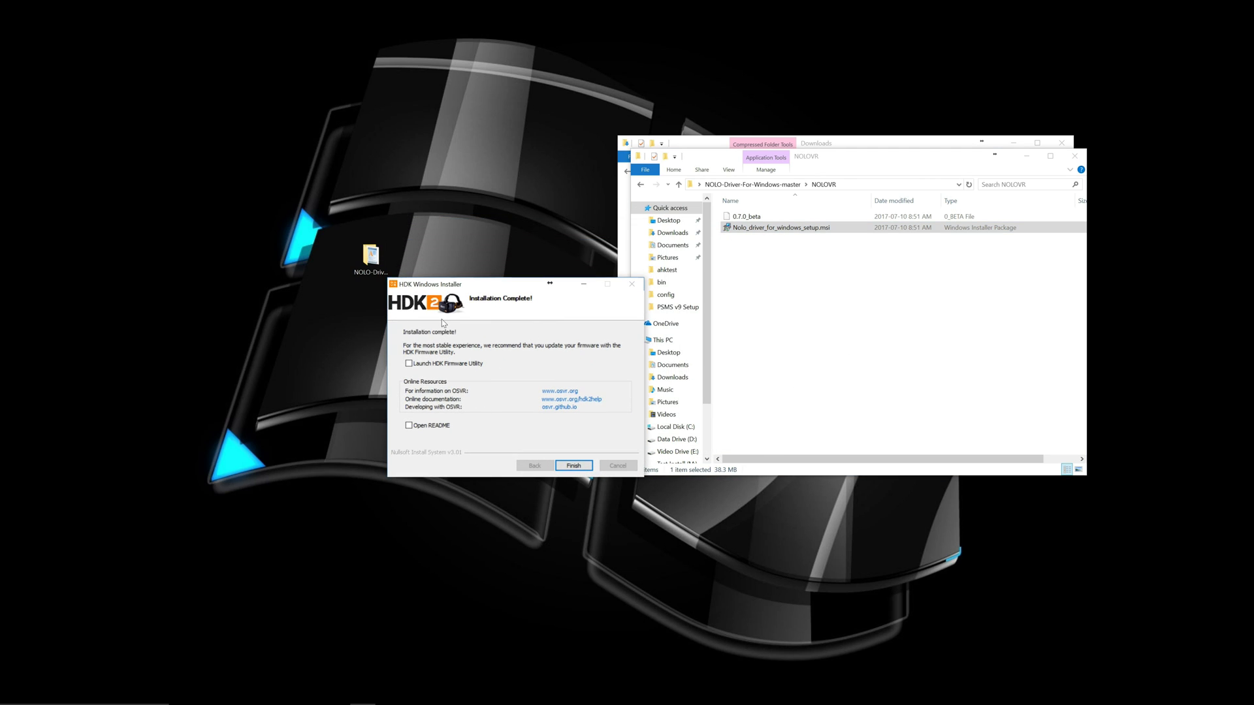
{"action": "left_click", "coordinate": [574, 466]}
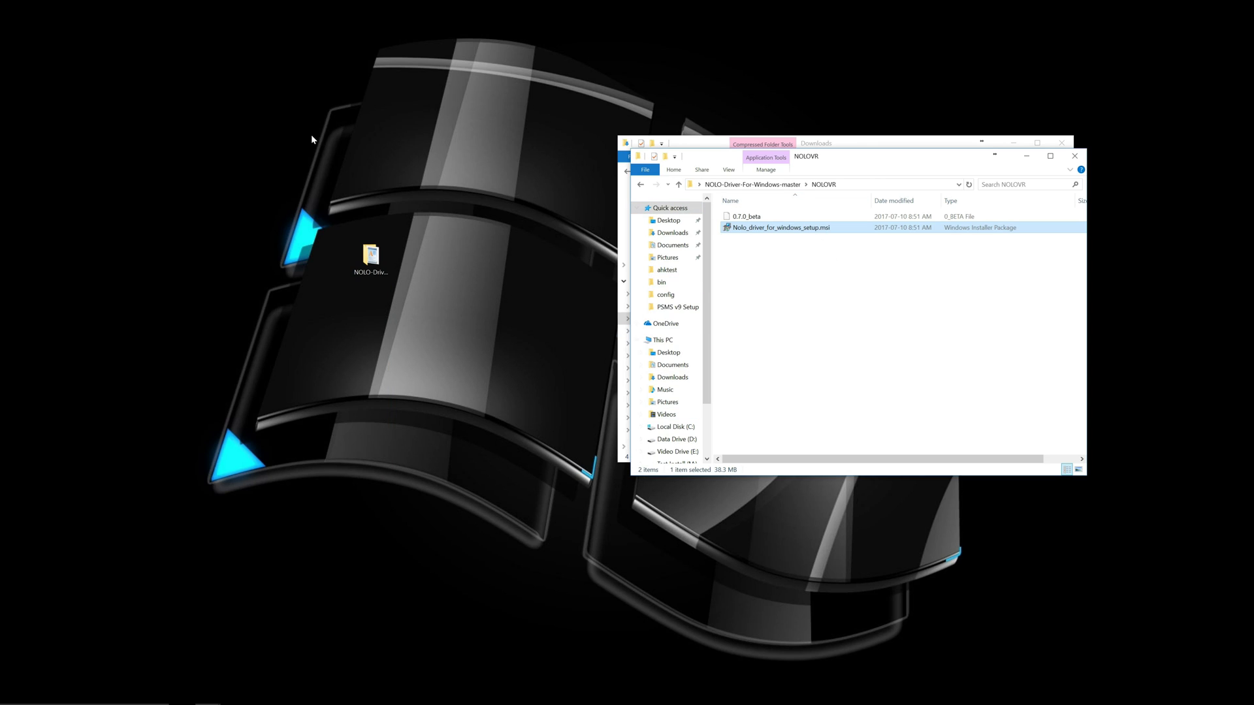
- Move the NOLO shortcut beside the extracted driver folder on the desktop, and delete that folder
{"action": "left_click_drag", "start_coordinate": [279, 84], "coordinate": [410, 256]}
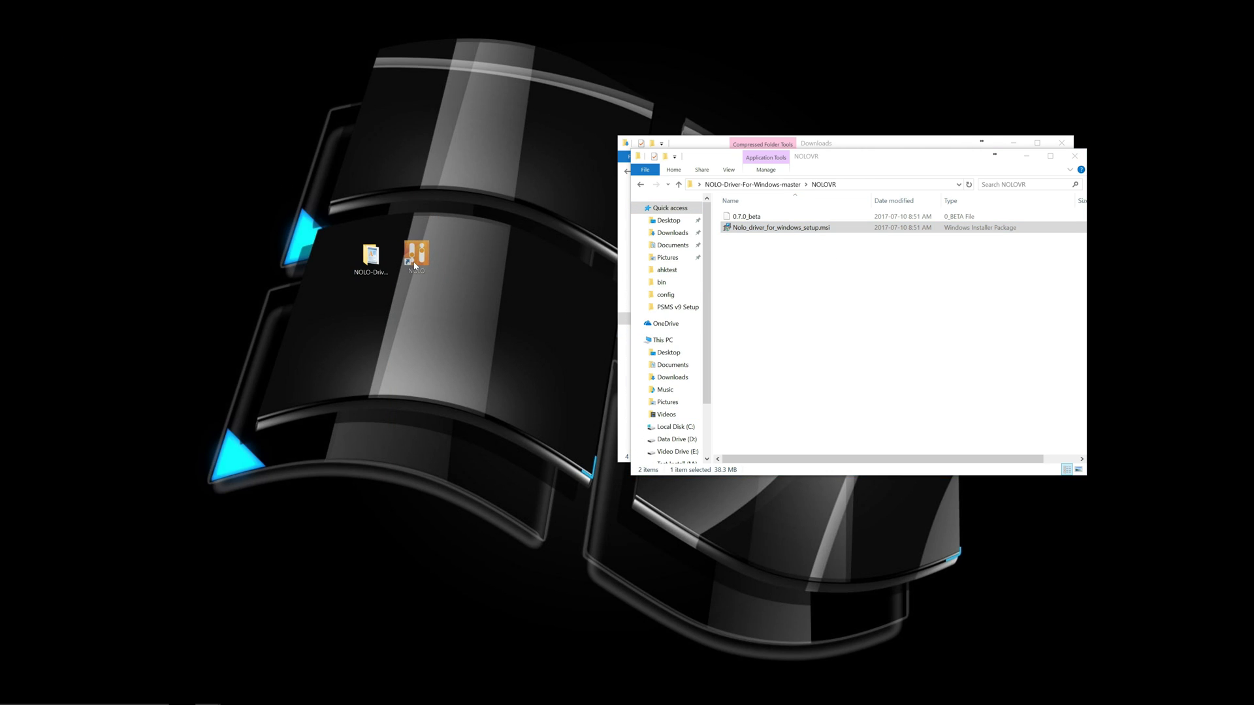
{"action": "left_click", "coordinate": [370, 267]}
{"action": "key", "text": "Delete"}
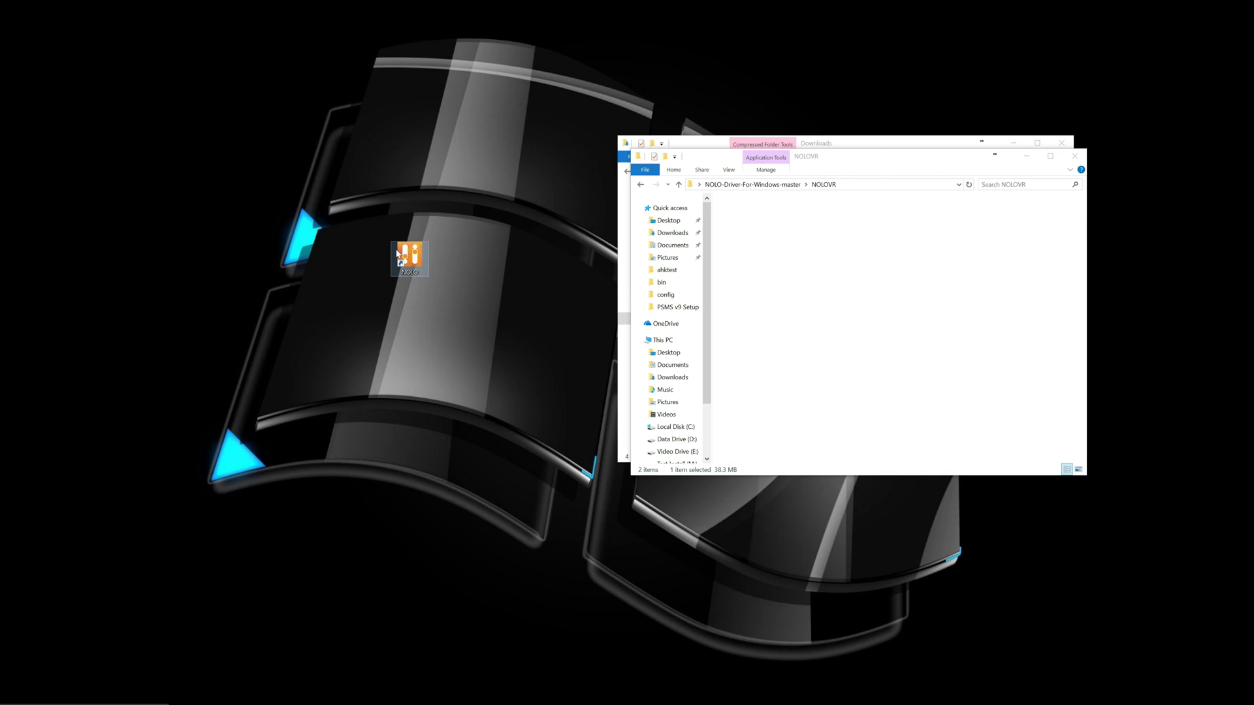
{"action": "left_click", "coordinate": [1074, 156]}
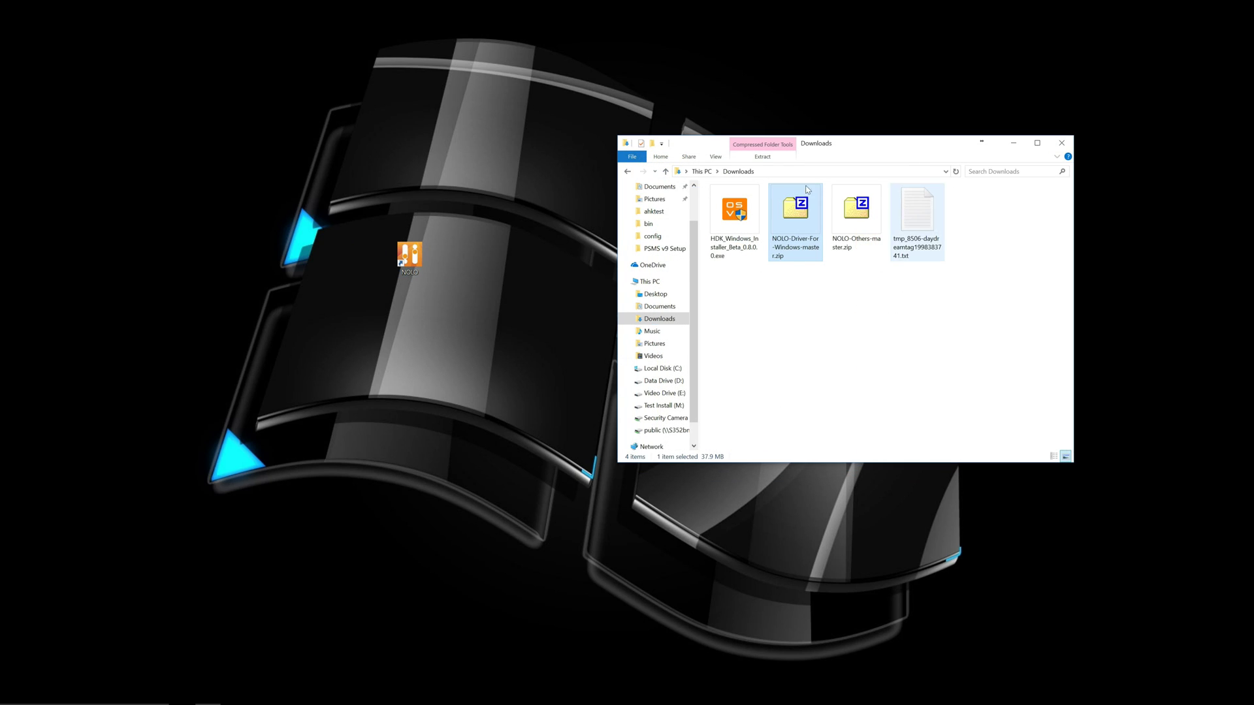
- Extract the OSVR-Oculus folder from NOLO_Oculus_Steamvr in NOLO-Others-master.zip to the desktop, placing it beside the NOLO shortcut
{"action": "double_click", "coordinate": [856, 222]}
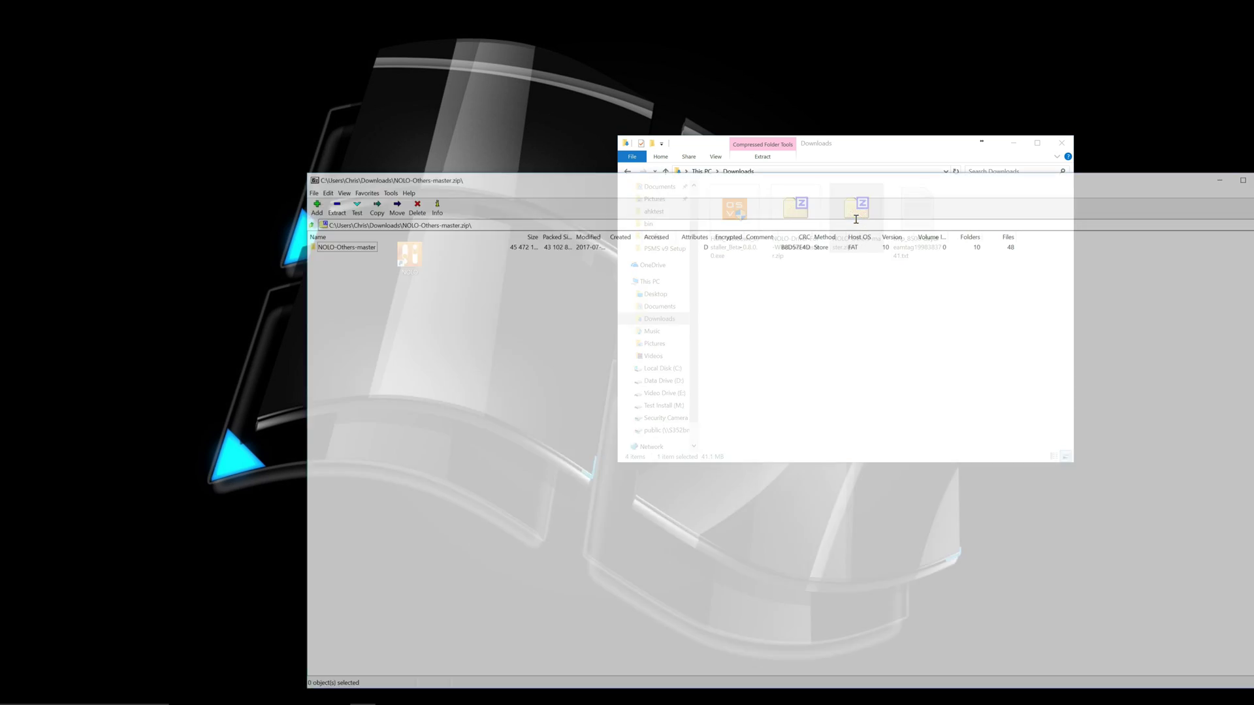
{"action": "left_click_drag", "start_coordinate": [431, 180], "coordinate": [764, 185]}
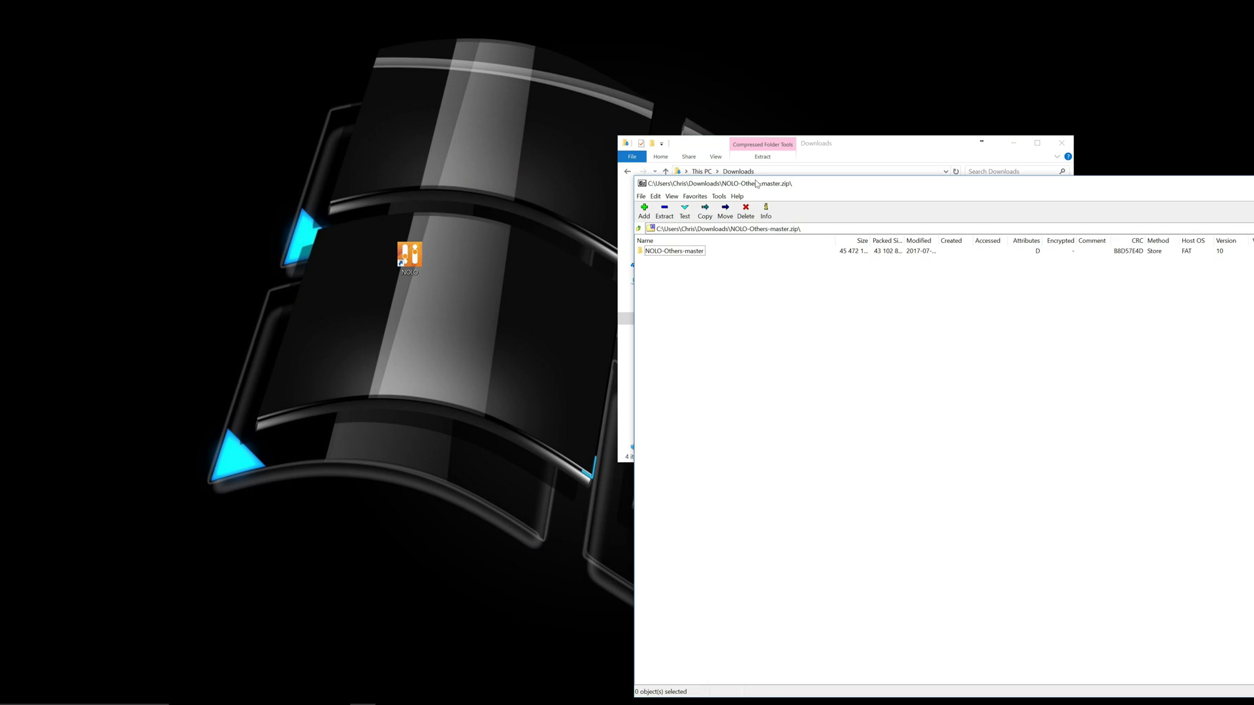
{"action": "double_click", "coordinate": [674, 251]}
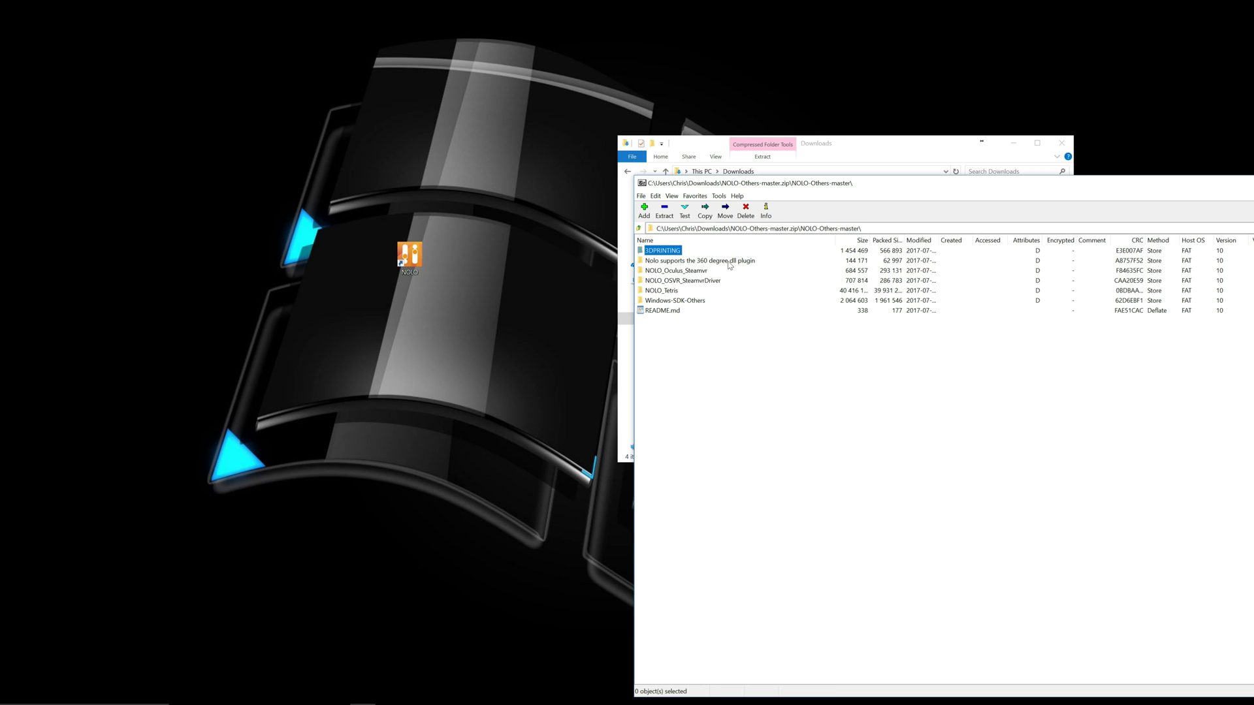
{"action": "left_click", "coordinate": [695, 273]}
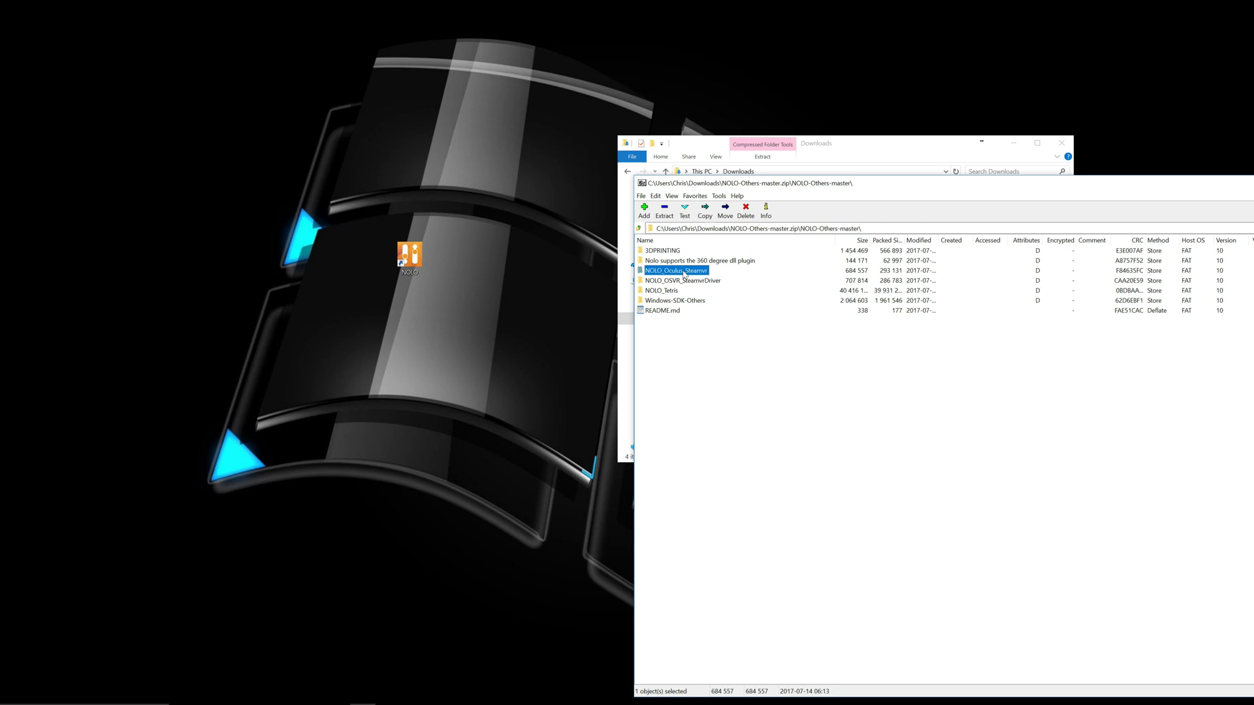
{"action": "double_click", "coordinate": [684, 273]}
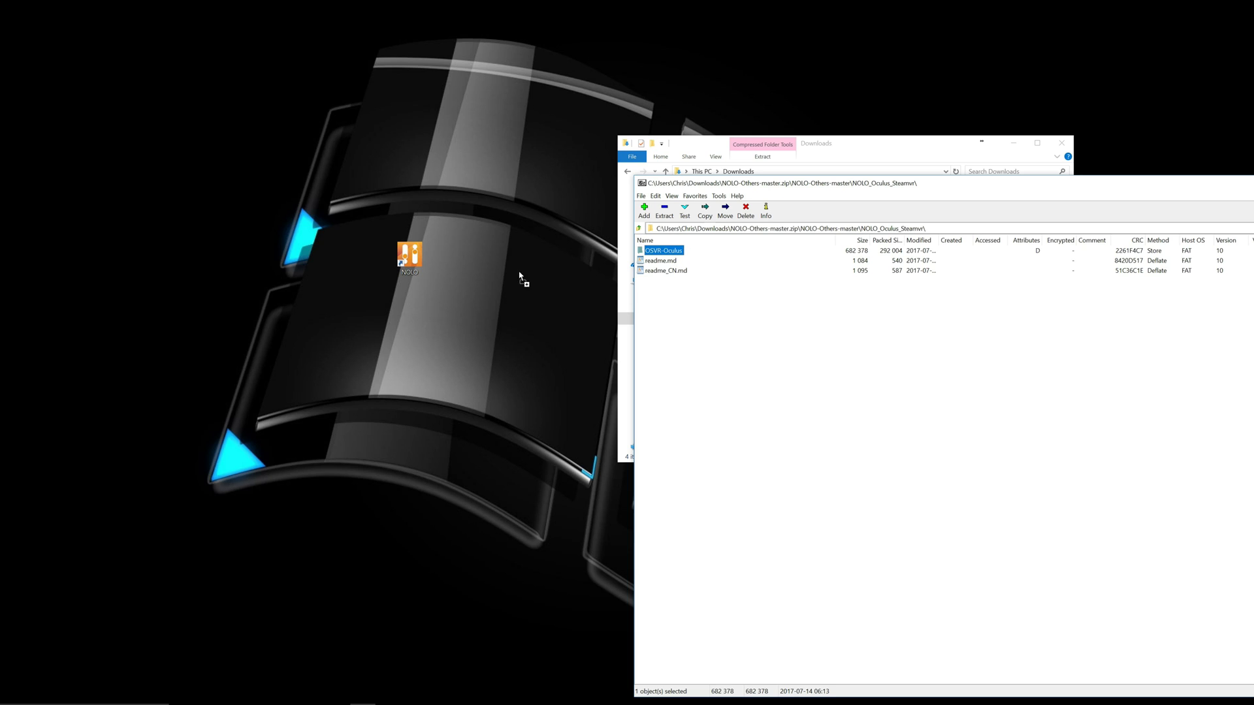
{"action": "left_click_drag", "start_coordinate": [449, 248], "coordinate": [451, 250]}
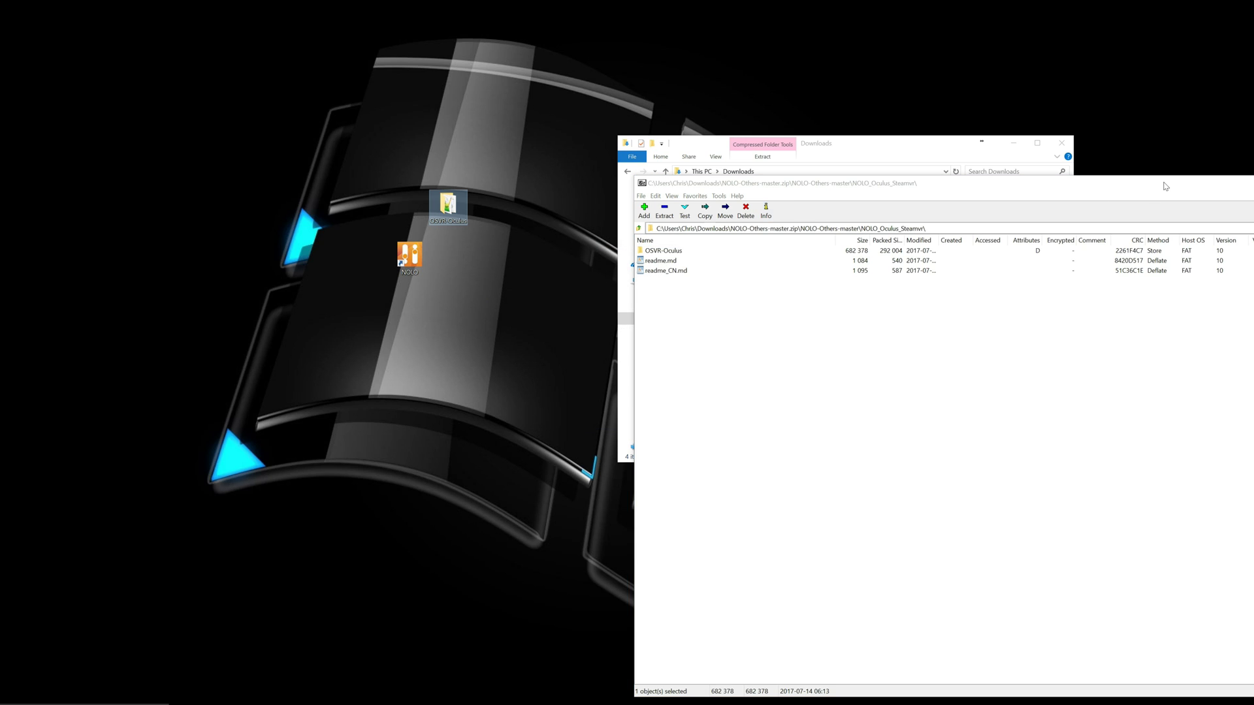
{"action": "left_click_drag", "start_coordinate": [1165, 187], "coordinate": [682, 199]}
{"action": "left_click", "coordinate": [1123, 195]}
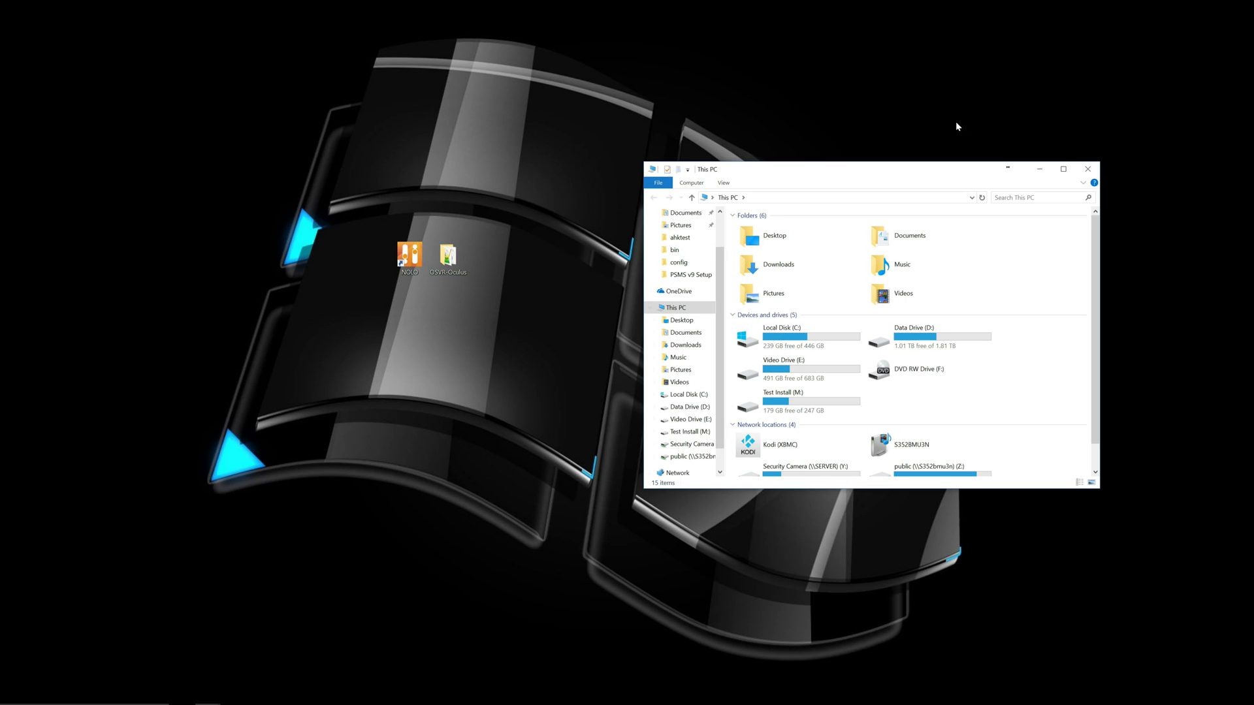
- Open C:\Program Files\HDK-Software-Suite and the desktop's OSVR-Oculus folder, and arrange the two windows side by side
{"action": "double_click", "coordinate": [803, 326]}
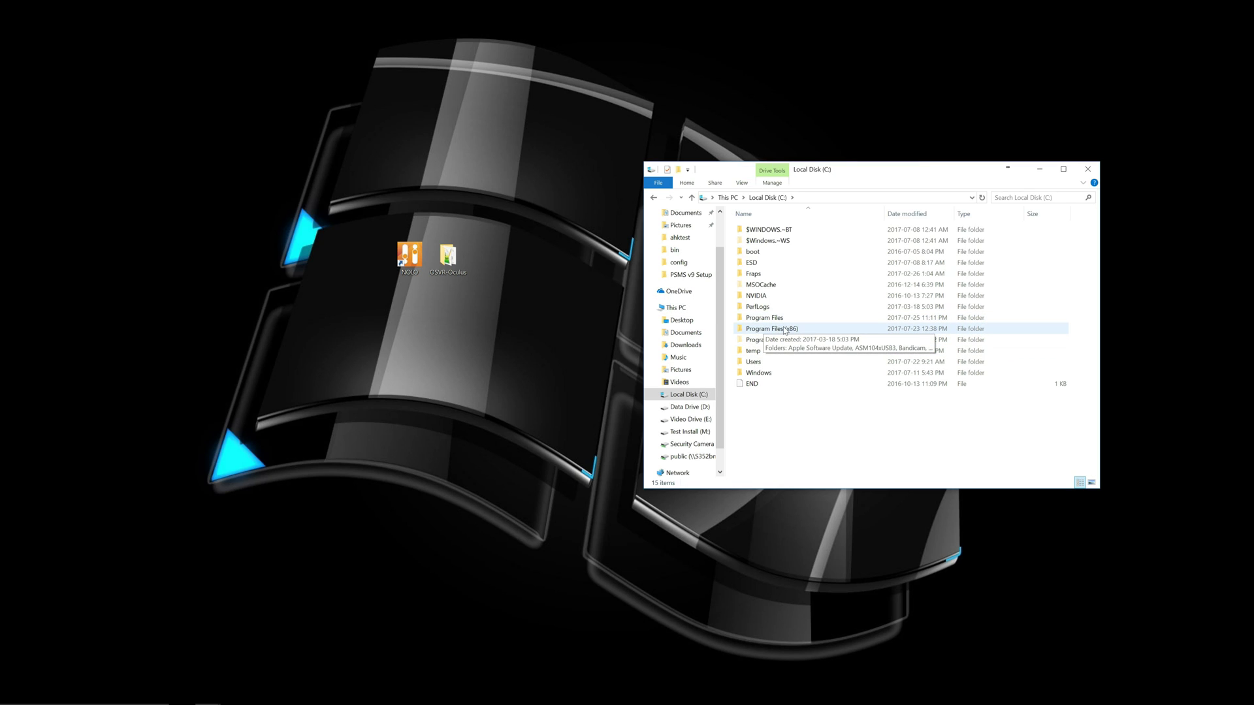
{"action": "double_click", "coordinate": [785, 330]}
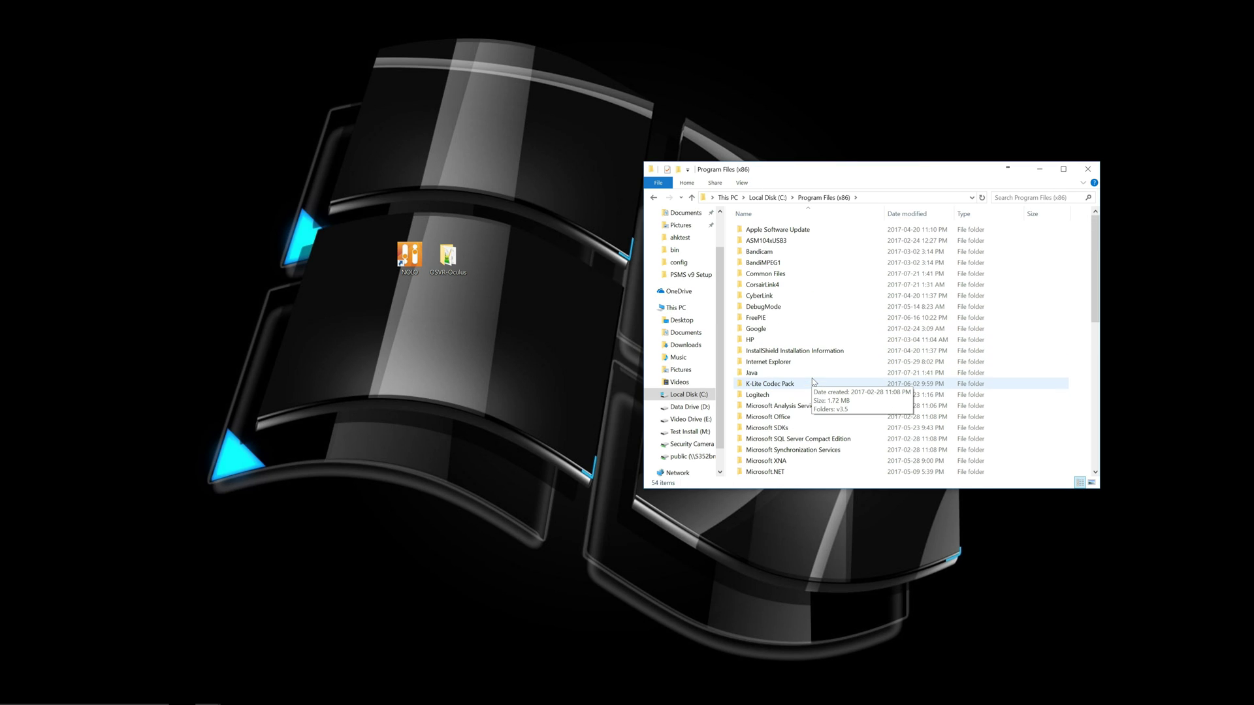
{"action": "left_click", "coordinate": [653, 198]}
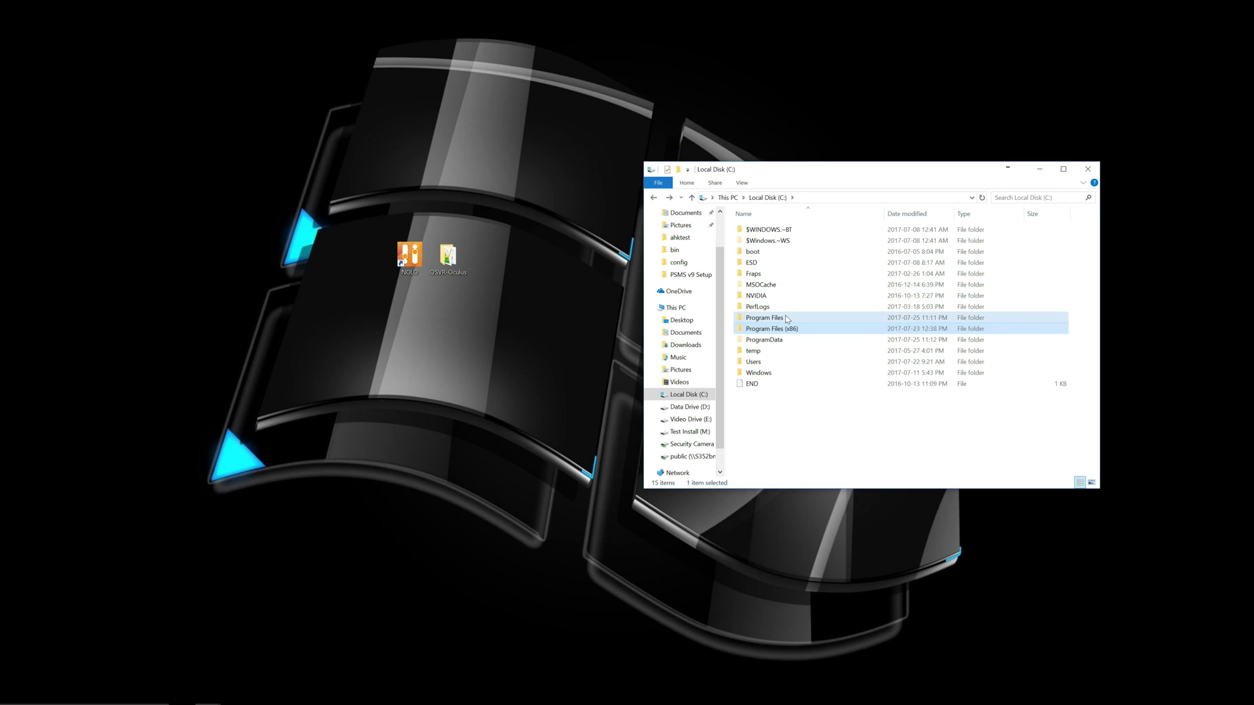
{"action": "double_click", "coordinate": [803, 318]}
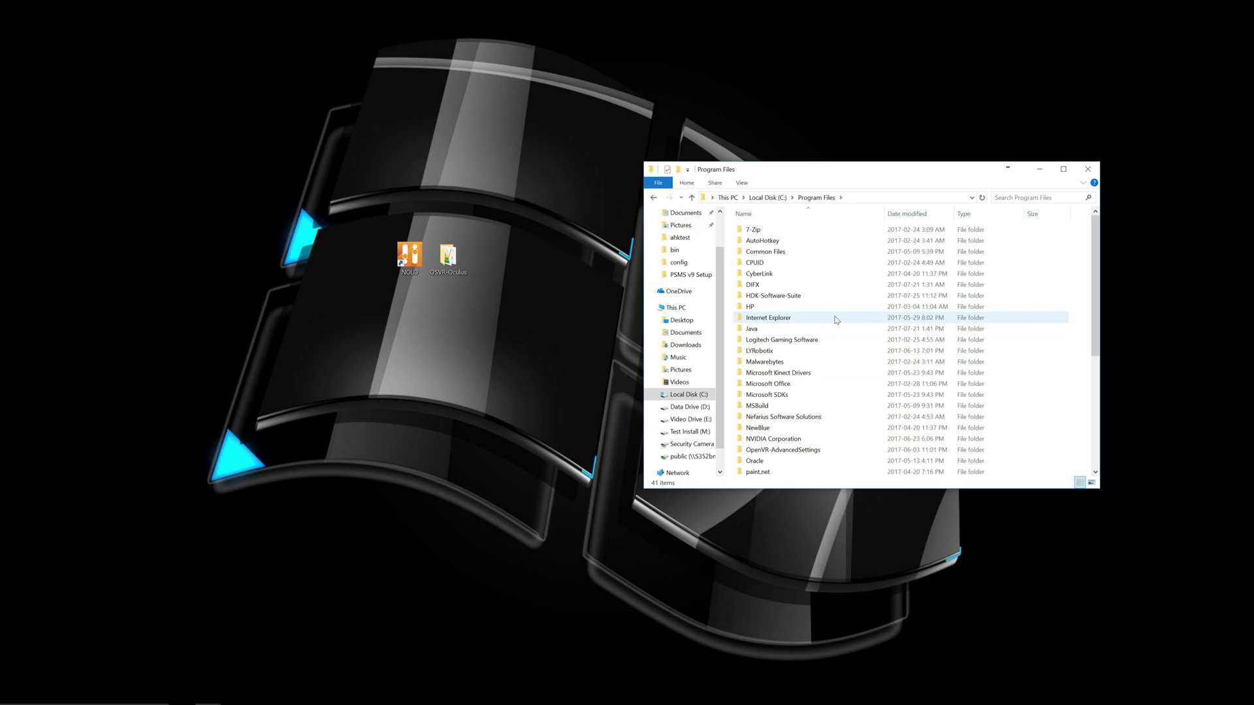
{"action": "double_click", "coordinate": [793, 295]}
{"action": "left_click_drag", "start_coordinate": [852, 186], "coordinate": [186, 207]}
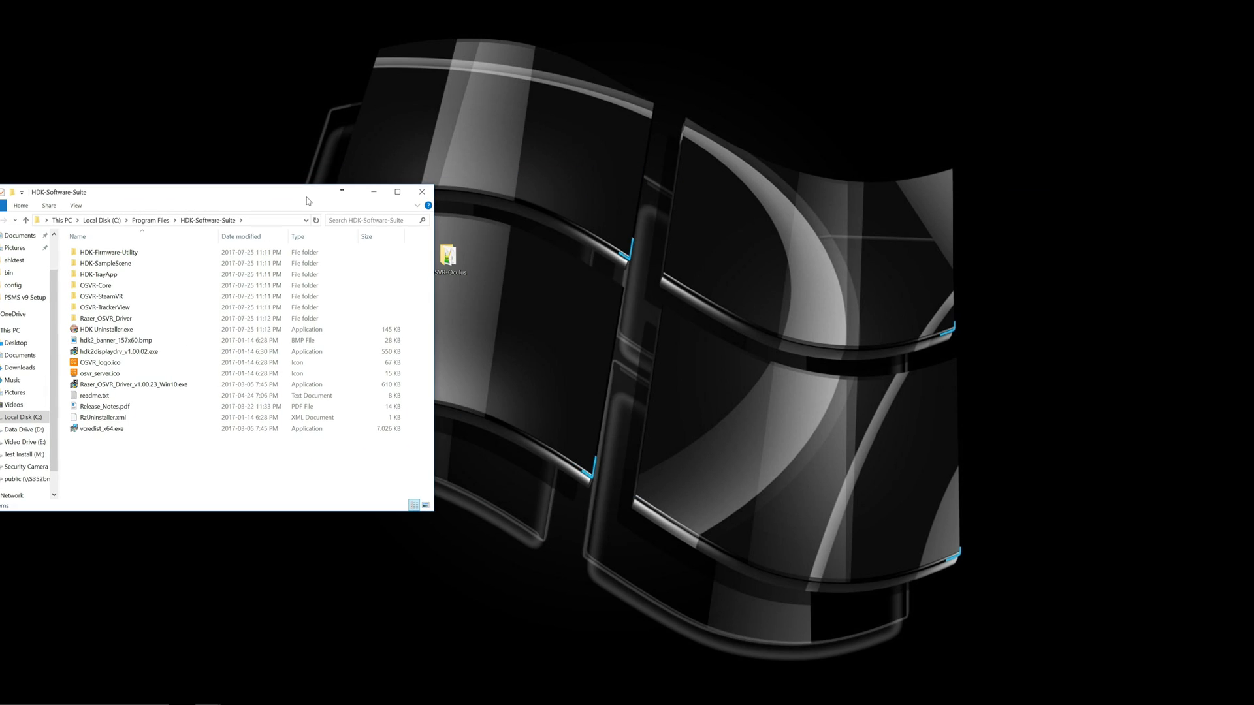
{"action": "double_click", "coordinate": [461, 257]}
{"action": "left_click_drag", "start_coordinate": [297, 196], "coordinate": [925, 211]}
{"action": "left_click_drag", "start_coordinate": [228, 199], "coordinate": [420, 204]}
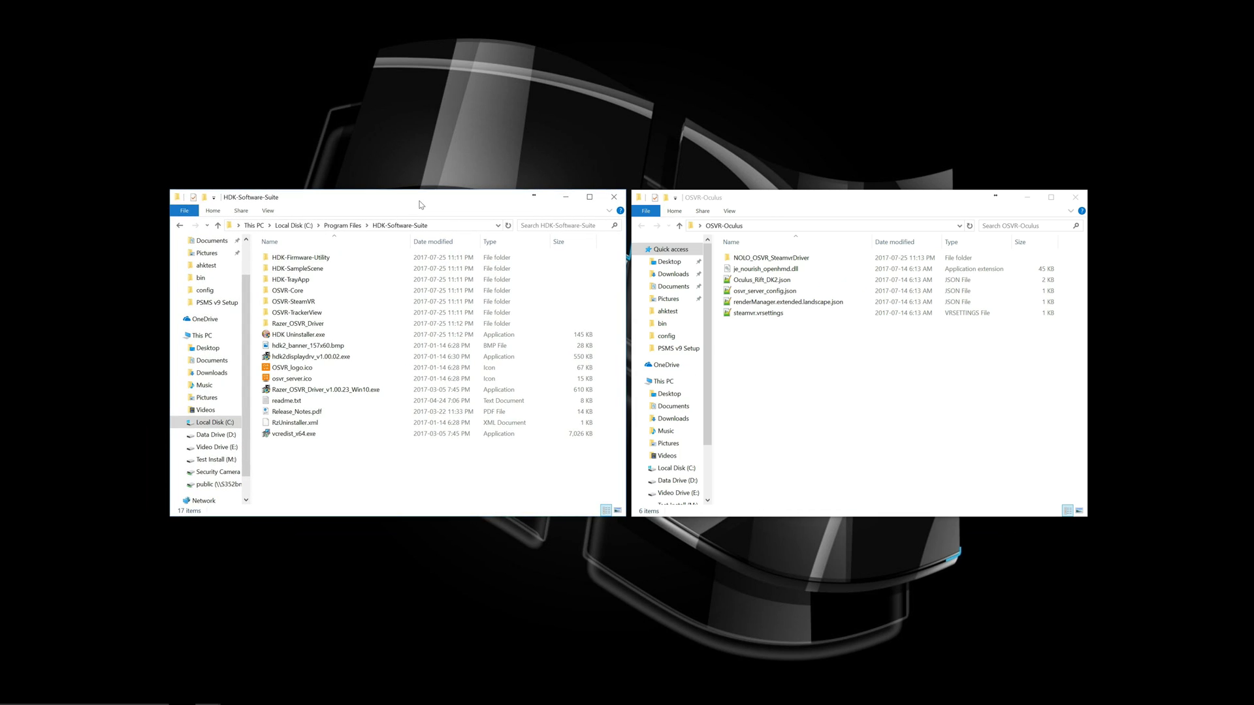
- Move Oculus_Rift_DK2.json, osvr_server_config.json and renderManager.extended.landscape.json from OSVR-Oculus into HDK-Software-Suite\OSVR-Core\bin, replacing the existing file
{"action": "double_click", "coordinate": [293, 291]}
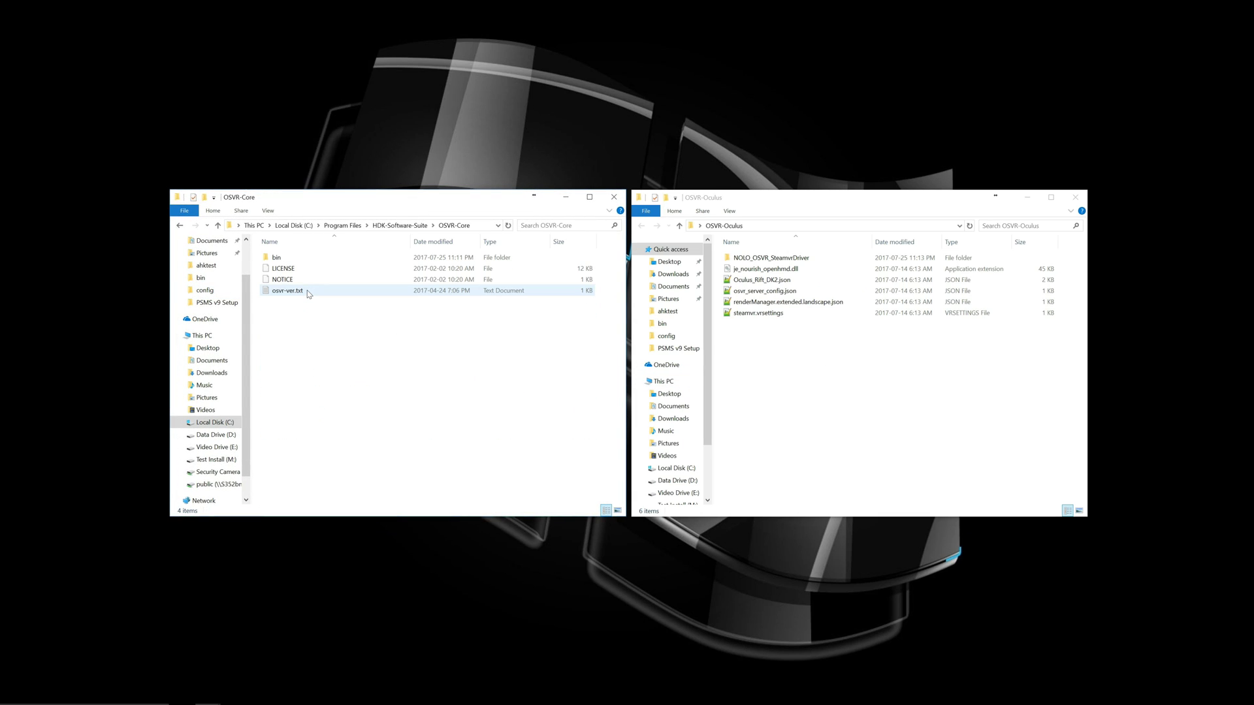
{"action": "double_click", "coordinate": [291, 258]}
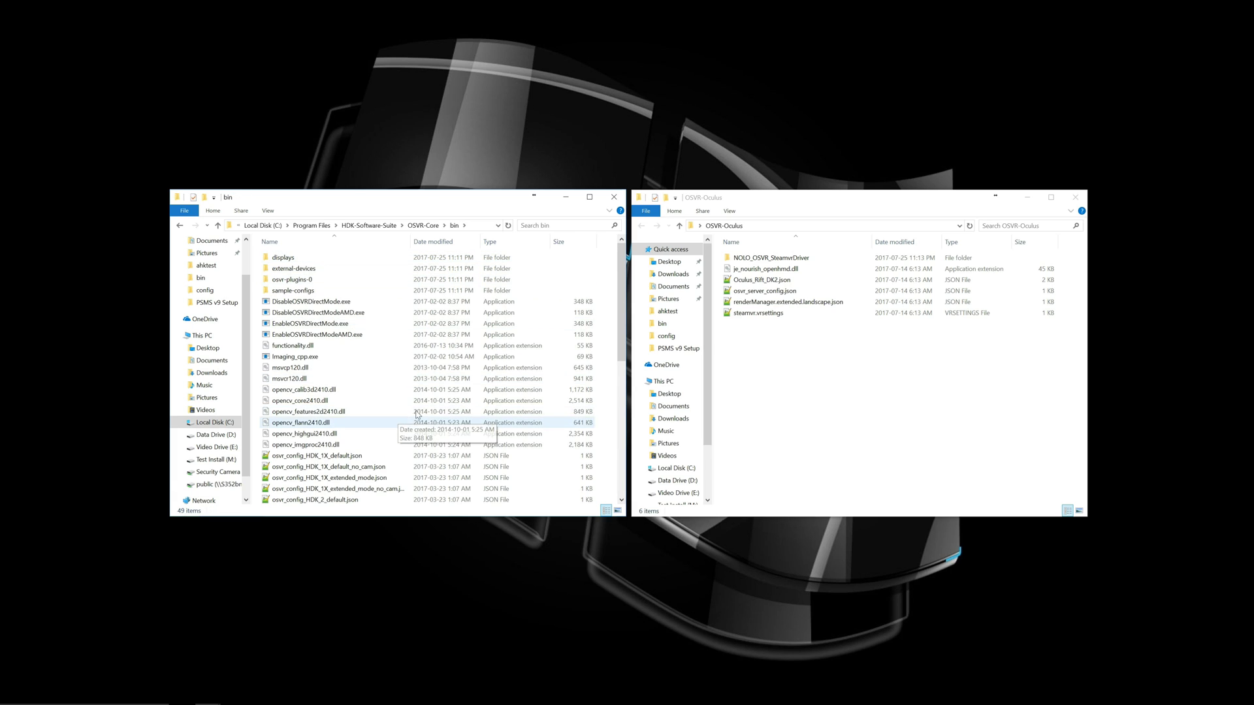
{"action": "scroll", "coordinate": [423, 408], "scroll_direction": "down", "scroll_amount": 4}
{"action": "left_click", "coordinate": [849, 377]}
{"action": "left_click", "coordinate": [759, 282]}
{"action": "left_click", "coordinate": [795, 305], "text": "shift"}
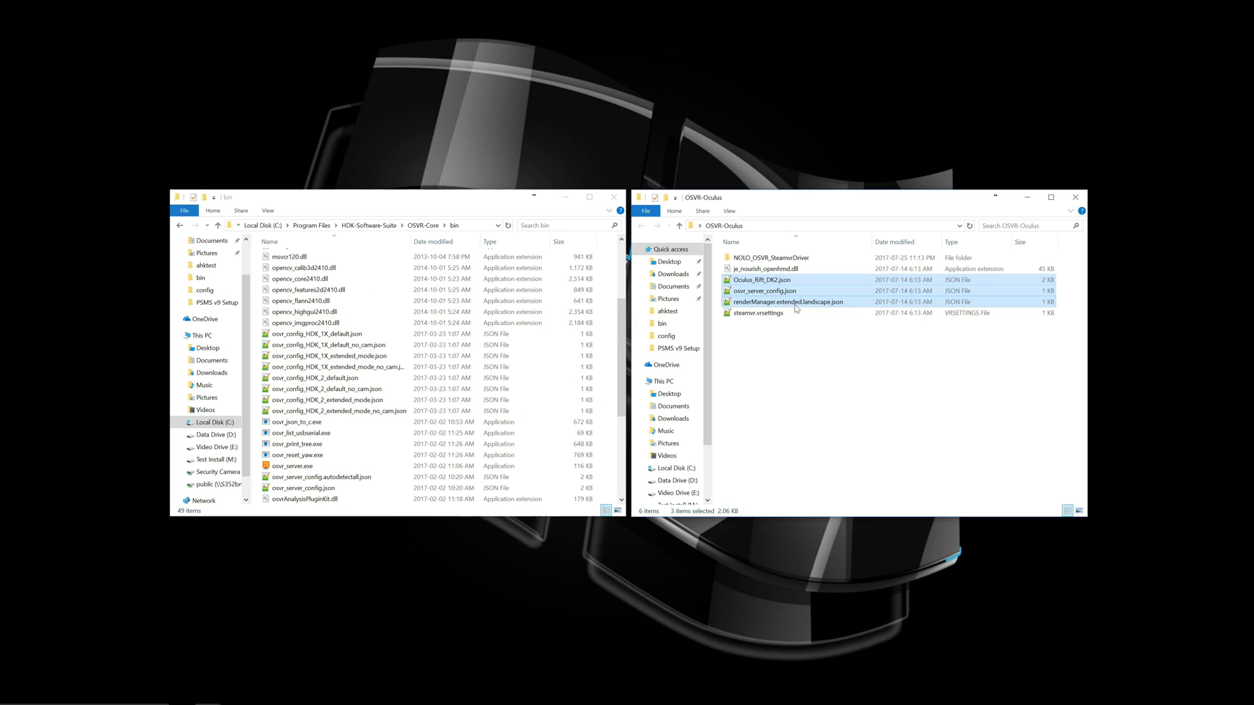
{"action": "left_click_drag", "start_coordinate": [771, 294], "coordinate": [552, 361]}
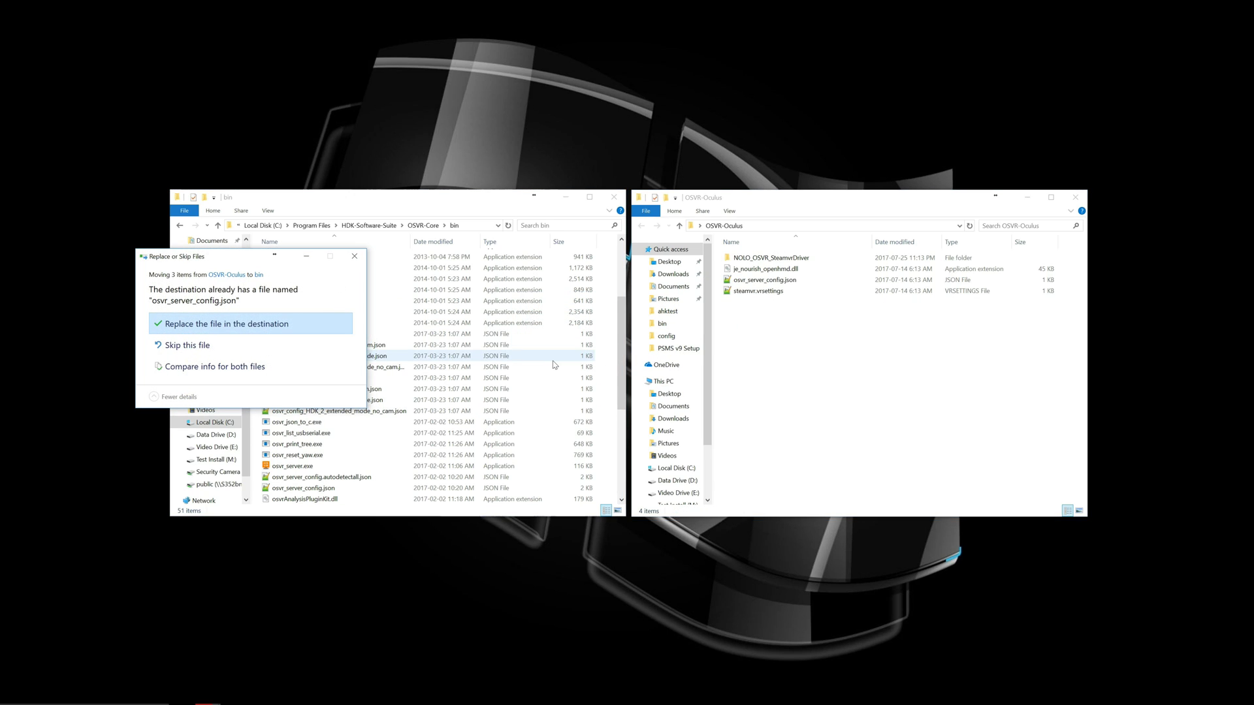
{"action": "left_click", "coordinate": [267, 325]}
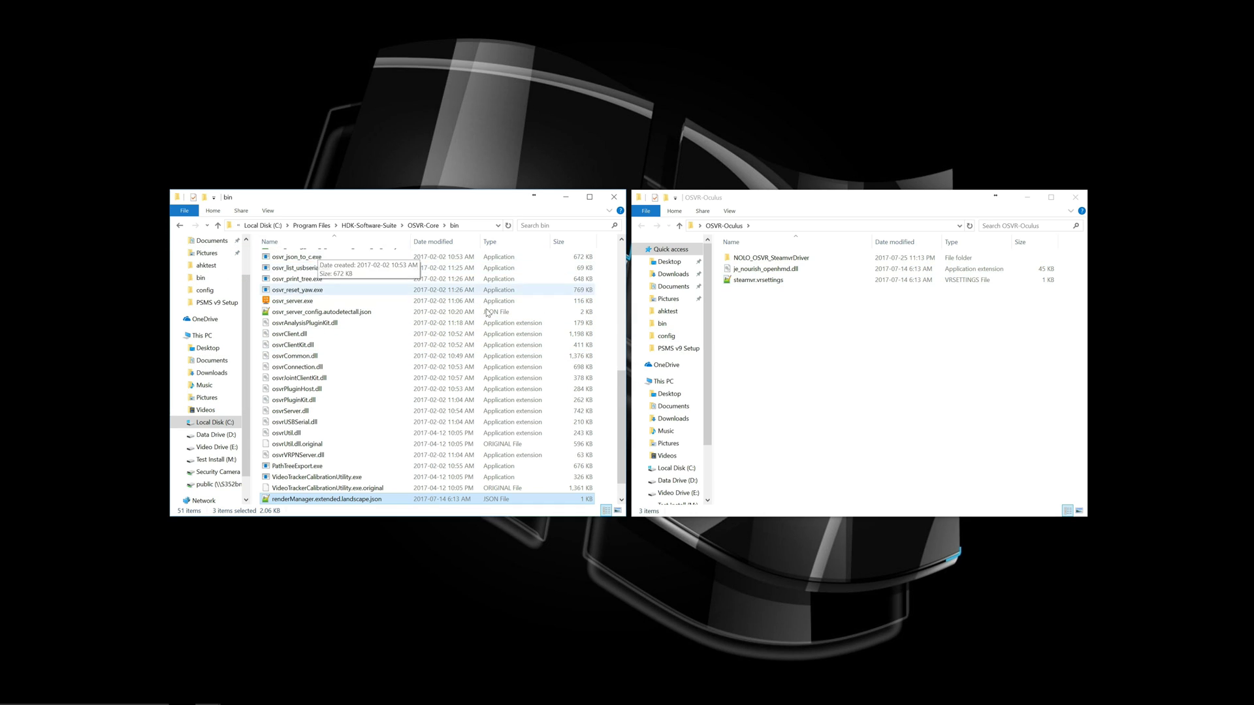
- Move je_nourish_openhmd.dll from OSVR-Oculus into the osvr-plugins-0 folder of OSVR-Core\bin
{"action": "scroll", "coordinate": [459, 365], "scroll_direction": "up", "scroll_amount": 1}
{"action": "scroll", "coordinate": [460, 366], "scroll_direction": "up", "scroll_amount": 8}
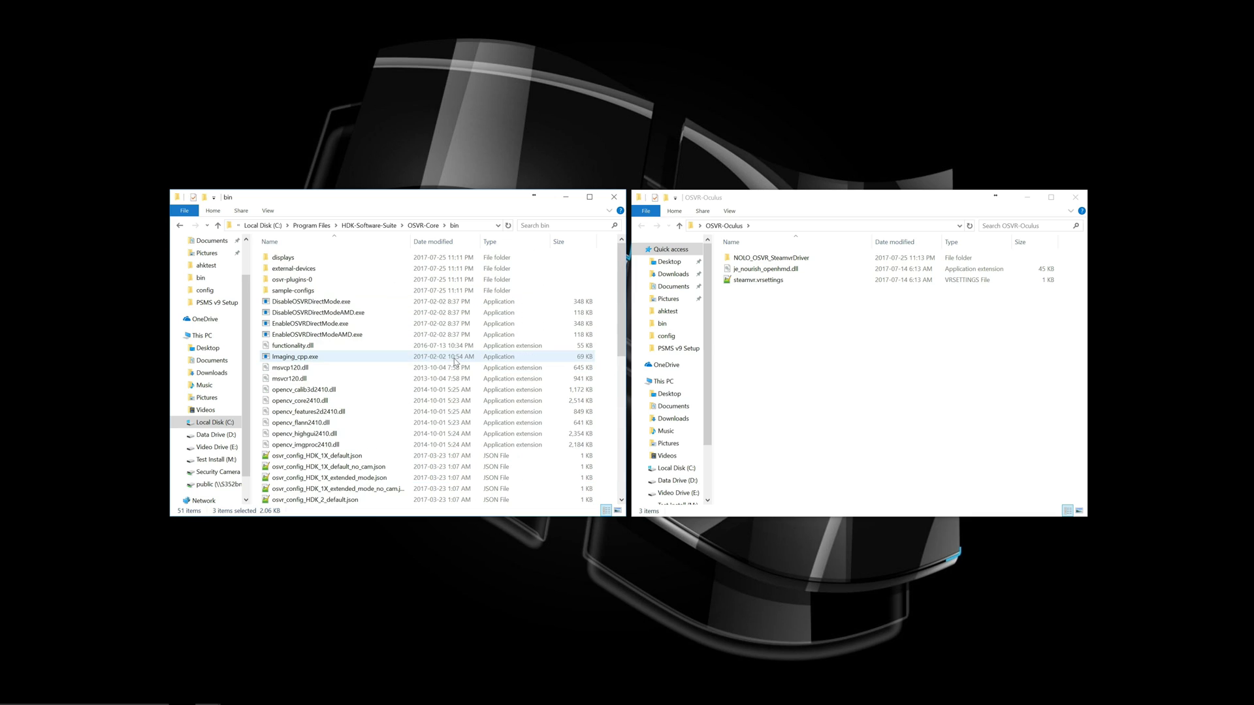
{"action": "double_click", "coordinate": [319, 281]}
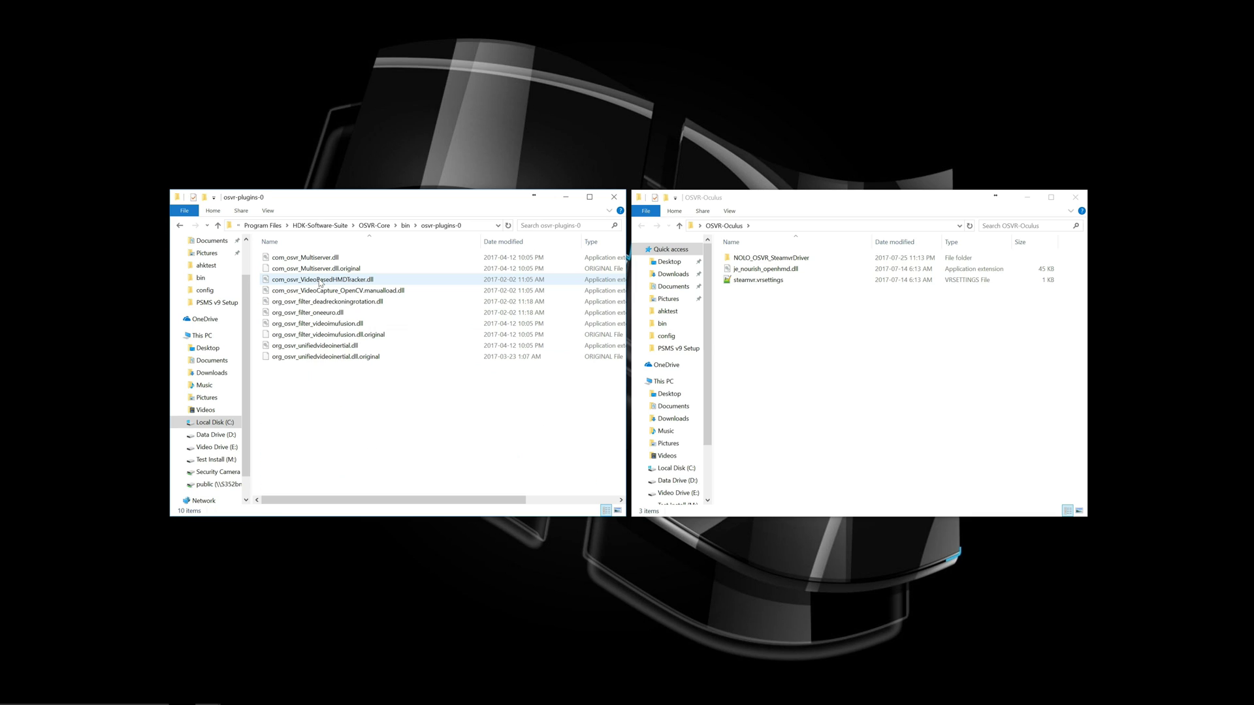
{"action": "left_click", "coordinate": [820, 320]}
{"action": "left_click", "coordinate": [810, 269]}
{"action": "left_click_drag", "start_coordinate": [790, 271], "coordinate": [401, 437]}
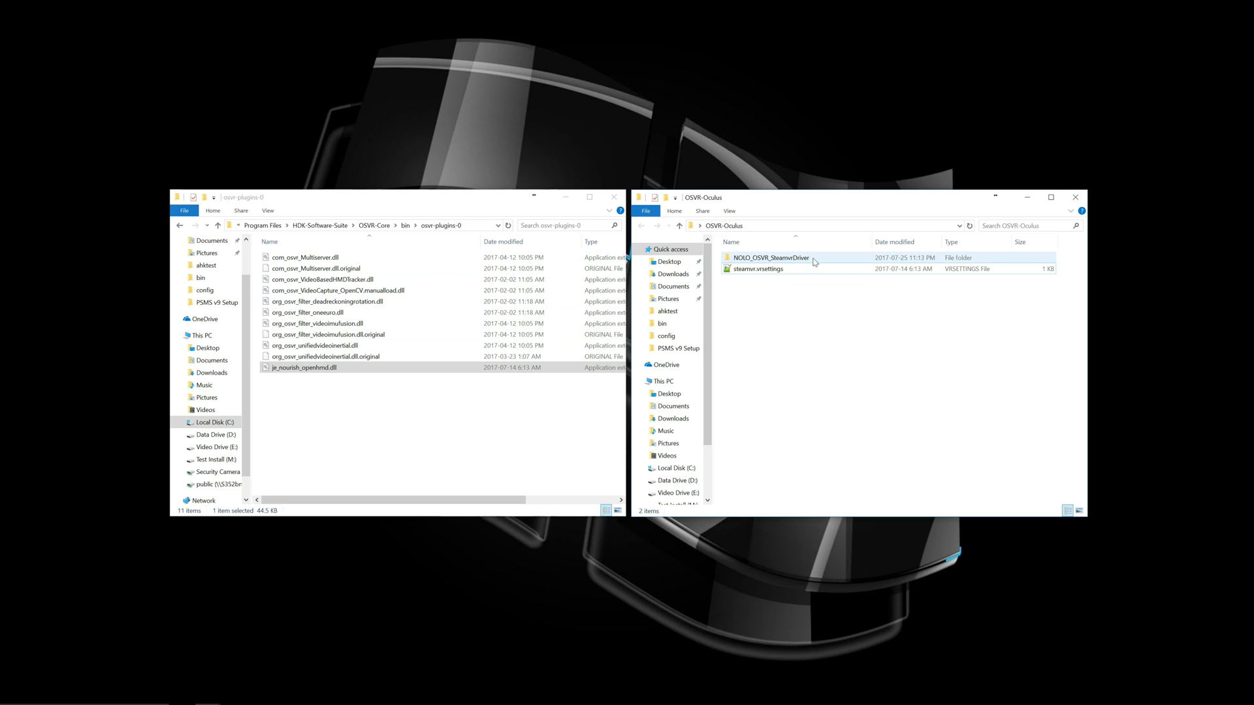
- Move all four files from NOLO_OSVR_SteamvrDriver into HDK-Software-Suite\OSVR-SteamVR\osvr\bin\win64, replacing the files with the same names
{"action": "double_click", "coordinate": [777, 260]}
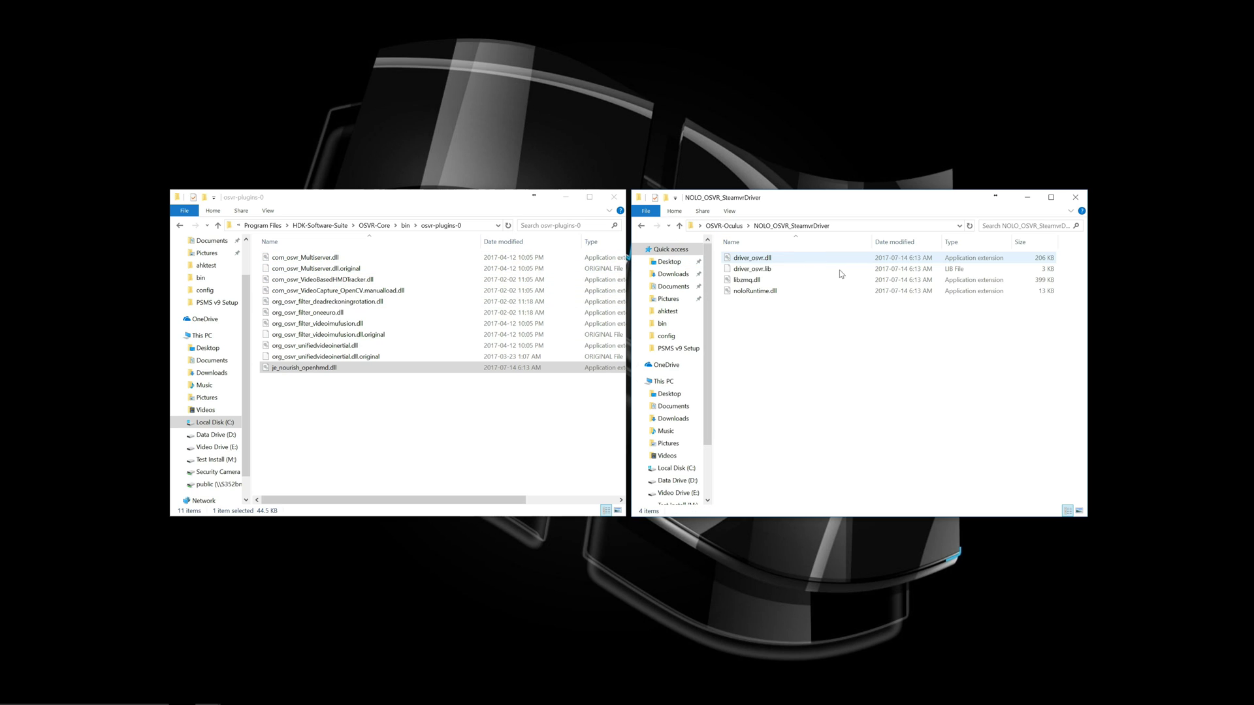
{"action": "left_click", "coordinate": [335, 227]}
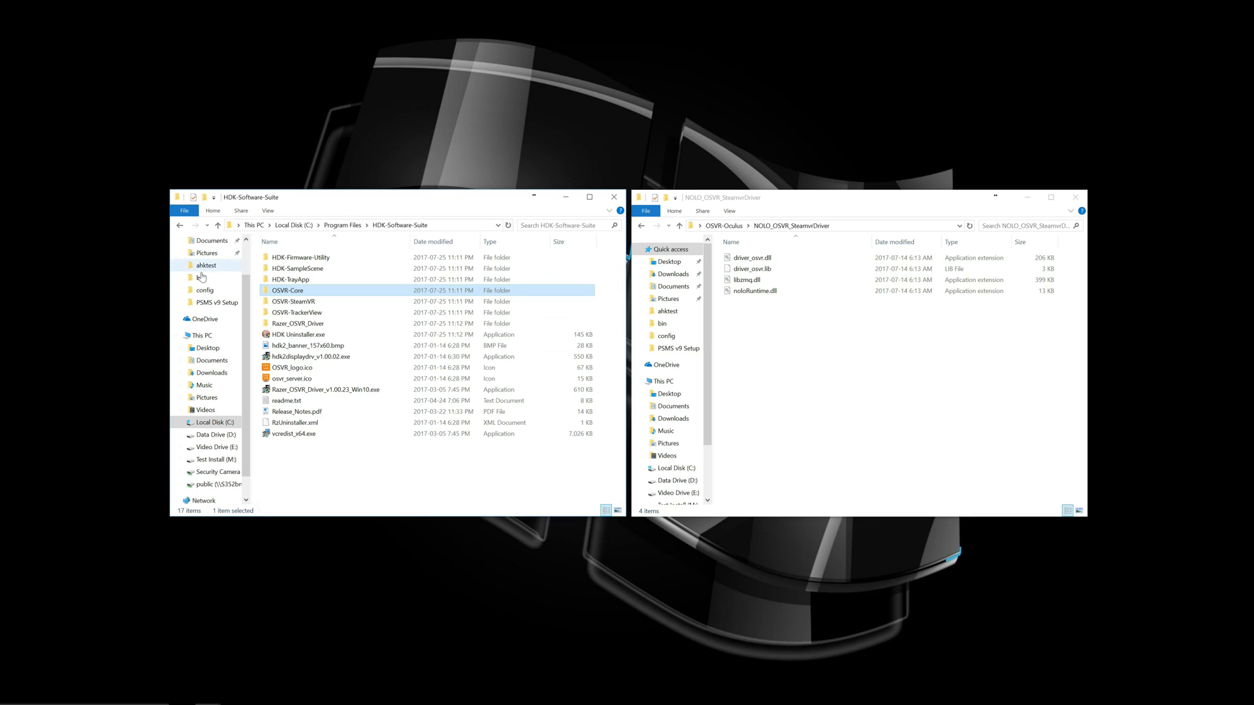
{"action": "double_click", "coordinate": [294, 302]}
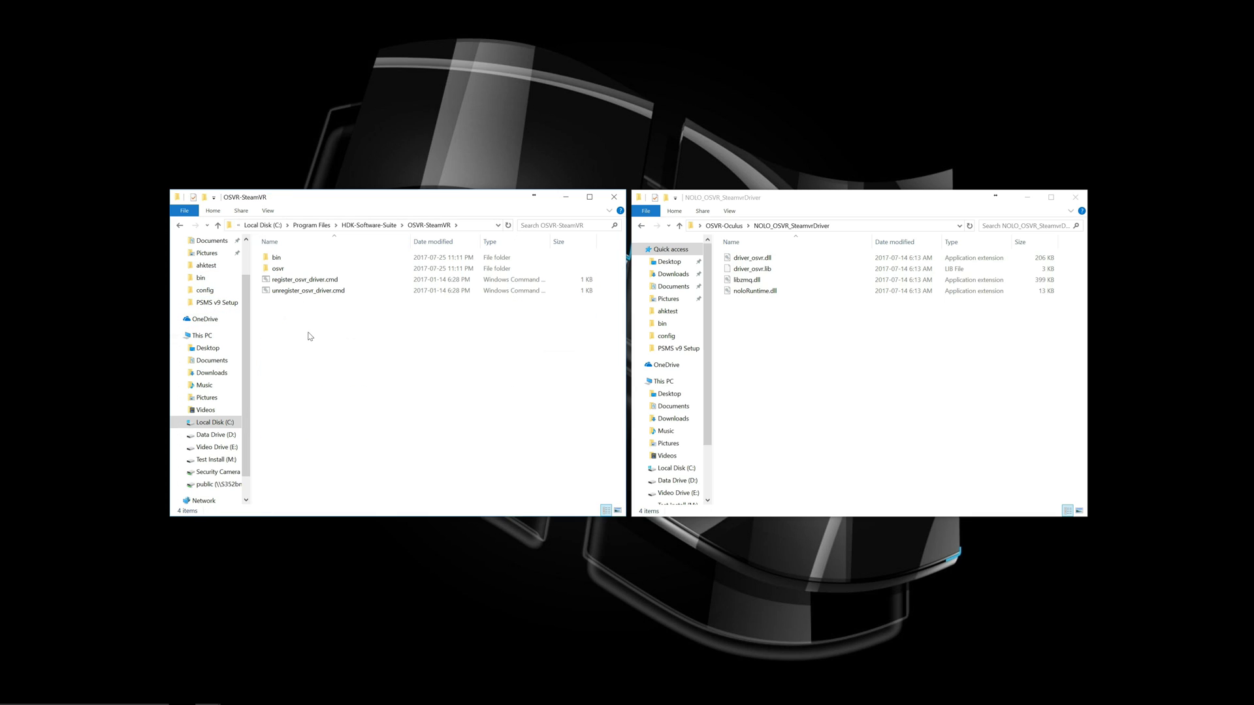
{"action": "double_click", "coordinate": [291, 260]}
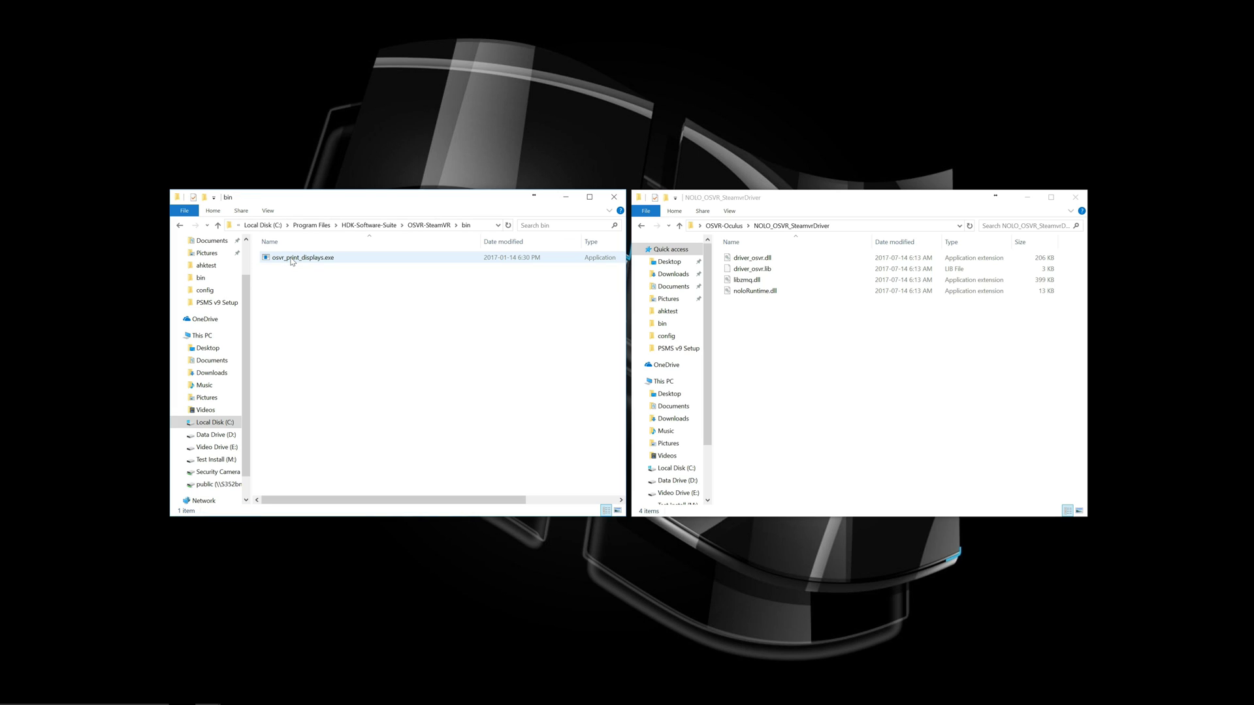
{"action": "left_click", "coordinate": [180, 225]}
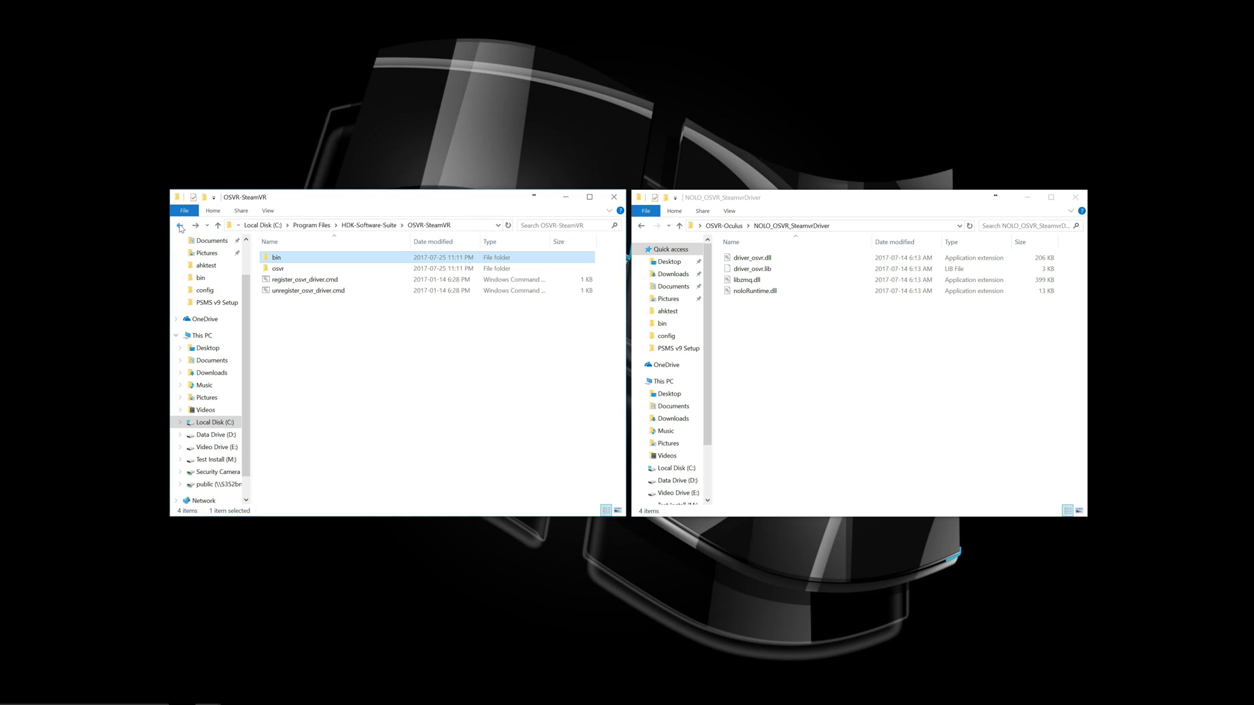
{"action": "double_click", "coordinate": [284, 269]}
{"action": "left_click", "coordinate": [289, 261]}
{"action": "double_click", "coordinate": [289, 264]}
{"action": "double_click", "coordinate": [290, 269]}
{"action": "left_click_drag", "start_coordinate": [814, 343], "coordinate": [727, 248]}
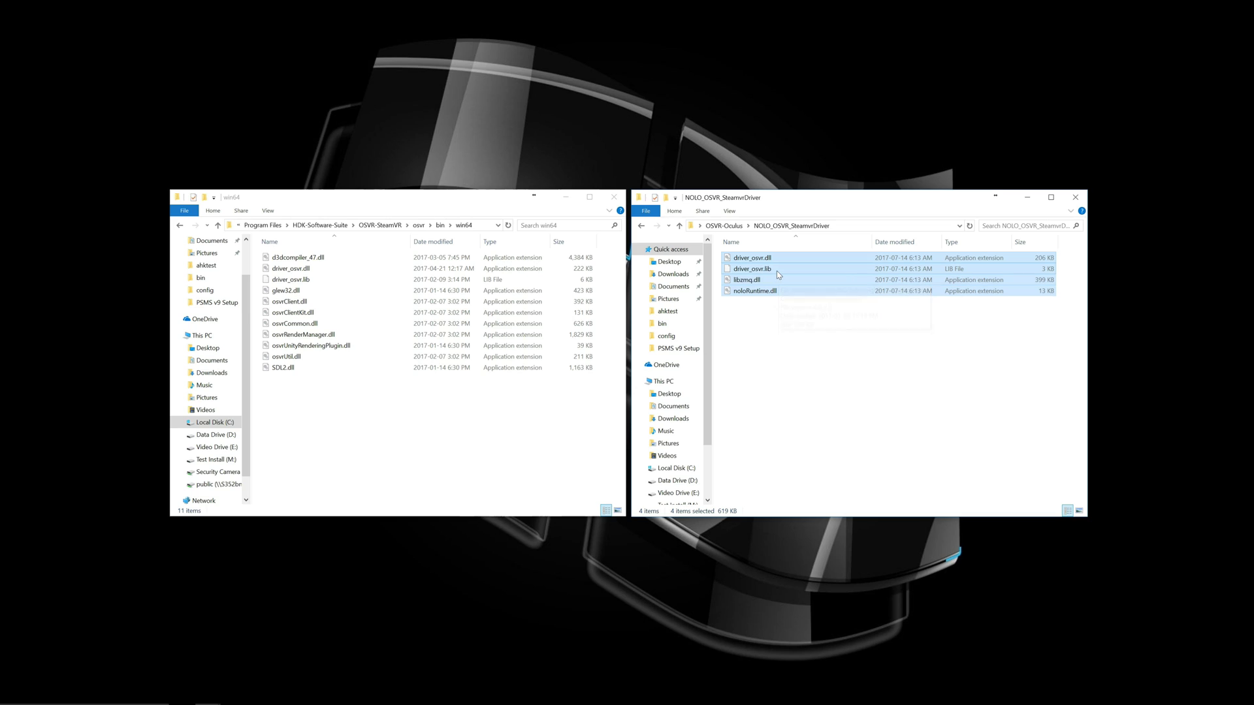
{"action": "left_click_drag", "start_coordinate": [774, 272], "coordinate": [356, 454]}
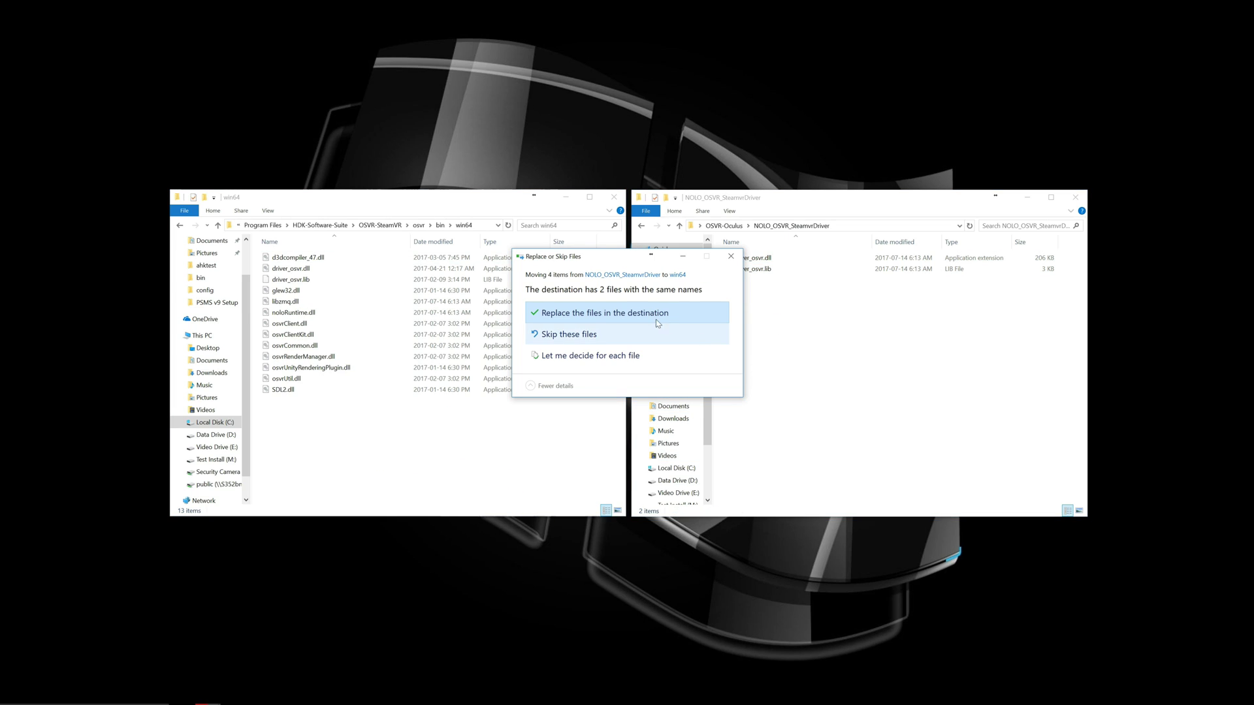
{"action": "left_click", "coordinate": [598, 316]}
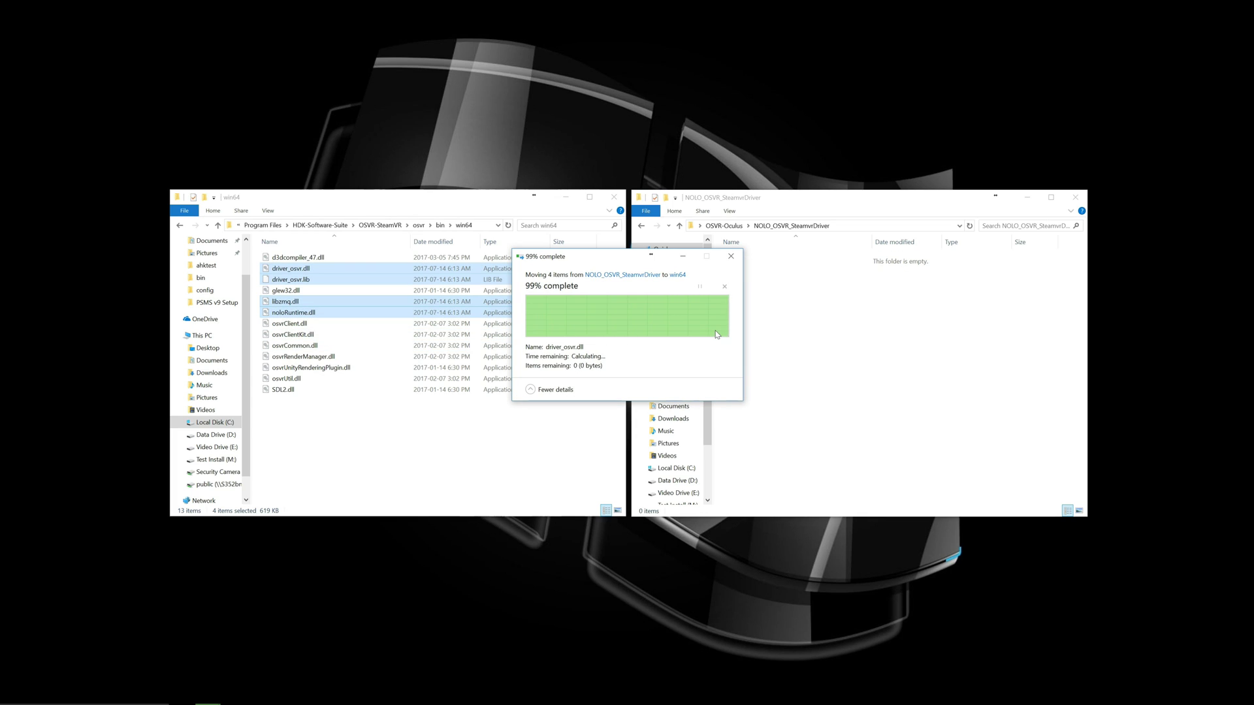
- Return to the OSVR-Oculus folder to select steamvr.vrsettings, and open C:\Program Files (x86)\Steam\config in the other window
{"action": "left_click", "coordinate": [641, 227]}
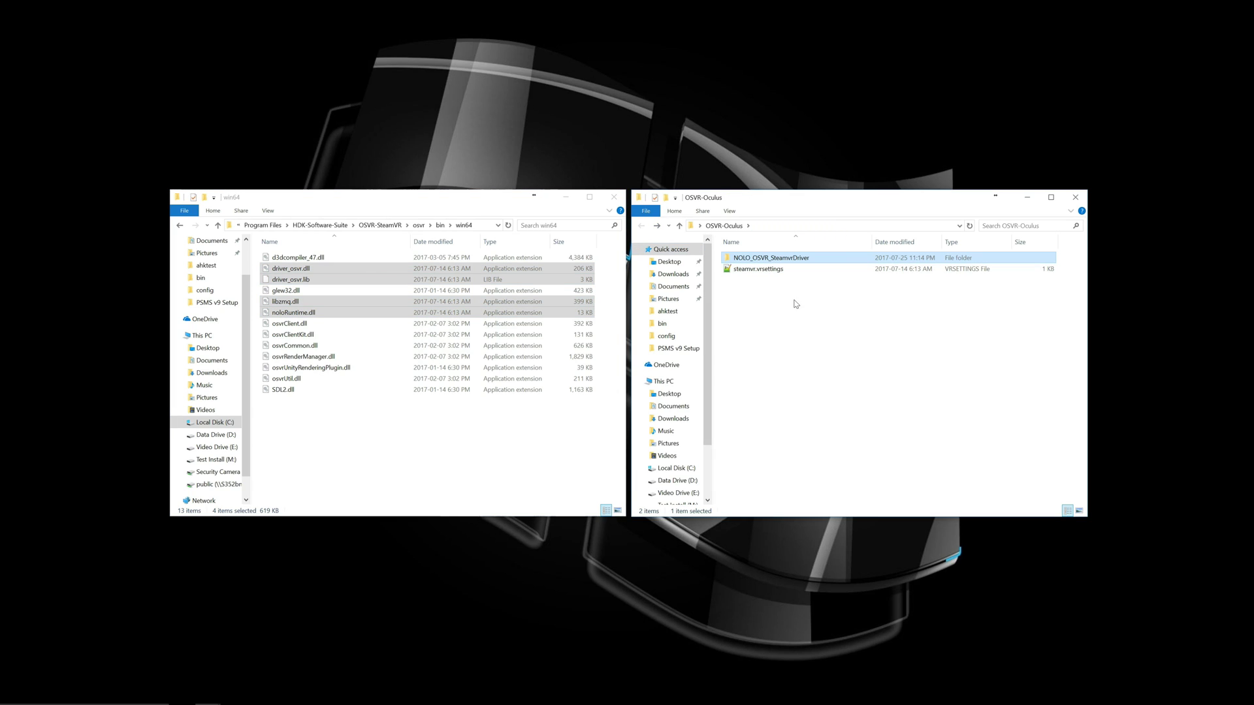
{"action": "left_click", "coordinate": [777, 270]}
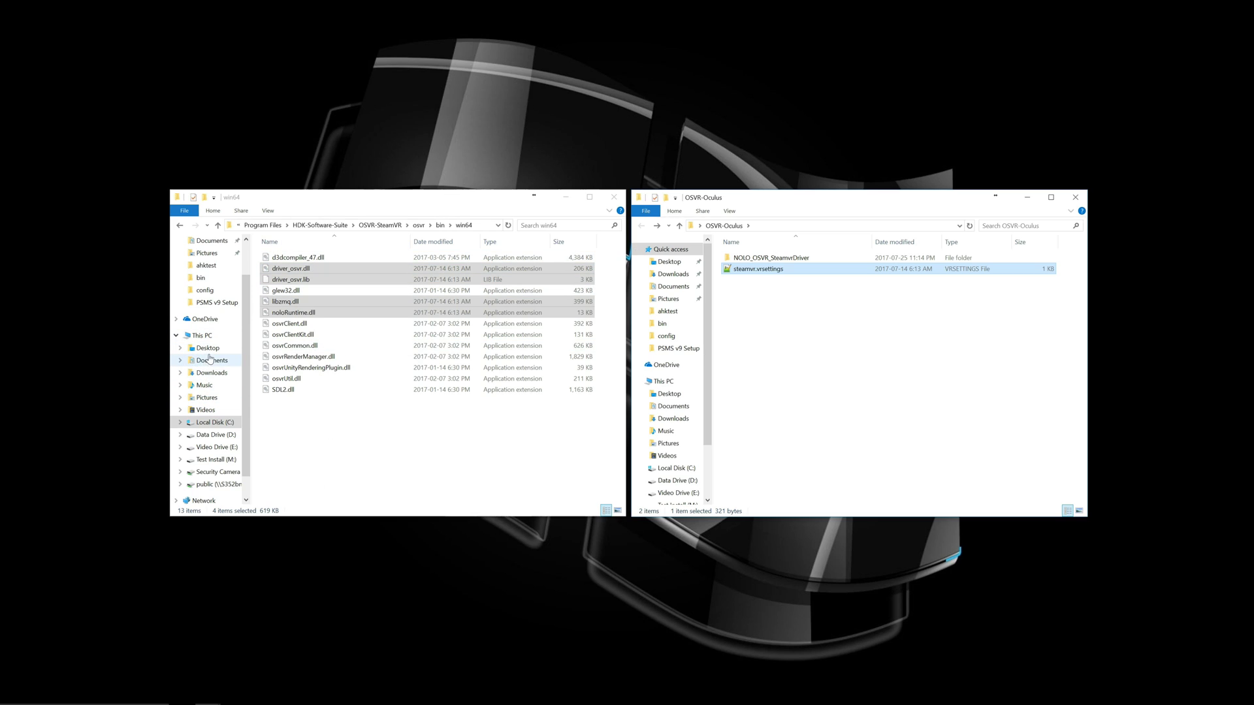
{"action": "left_click", "coordinate": [215, 422]}
{"action": "double_click", "coordinate": [337, 356]}
{"action": "scroll", "coordinate": [307, 418], "scroll_direction": "down", "scroll_amount": 2}
{"action": "double_click", "coordinate": [300, 434]}
{"action": "double_click", "coordinate": [292, 282]}
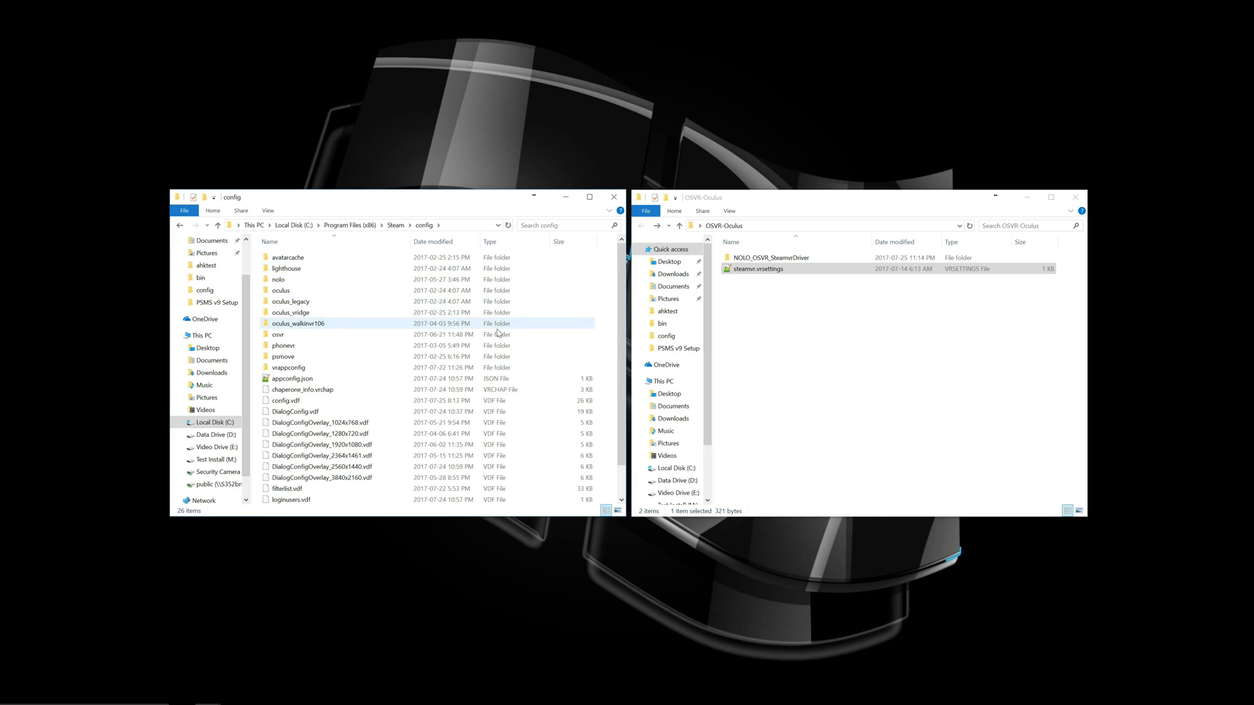
- Back up steamvr.vrsettings by making a copy of it within the Steam config folder
{"action": "scroll", "coordinate": [392, 418], "scroll_direction": "down", "scroll_amount": 1}
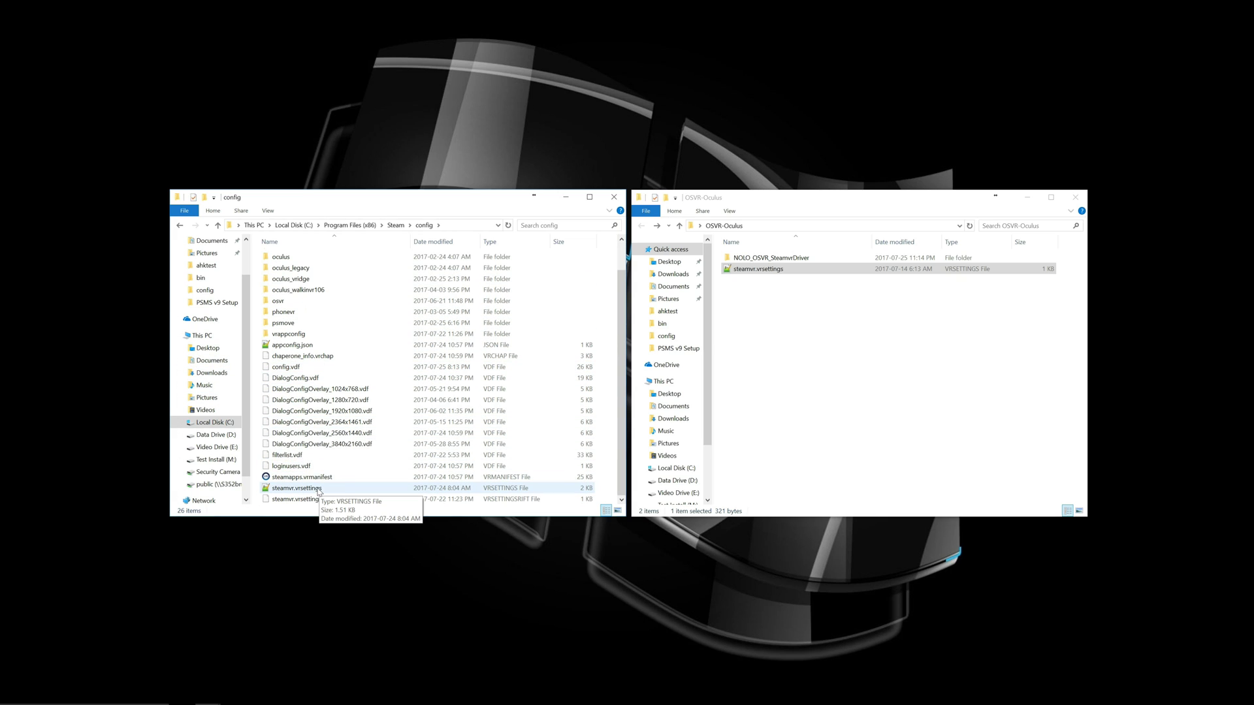
{"action": "left_click", "coordinate": [314, 487]}
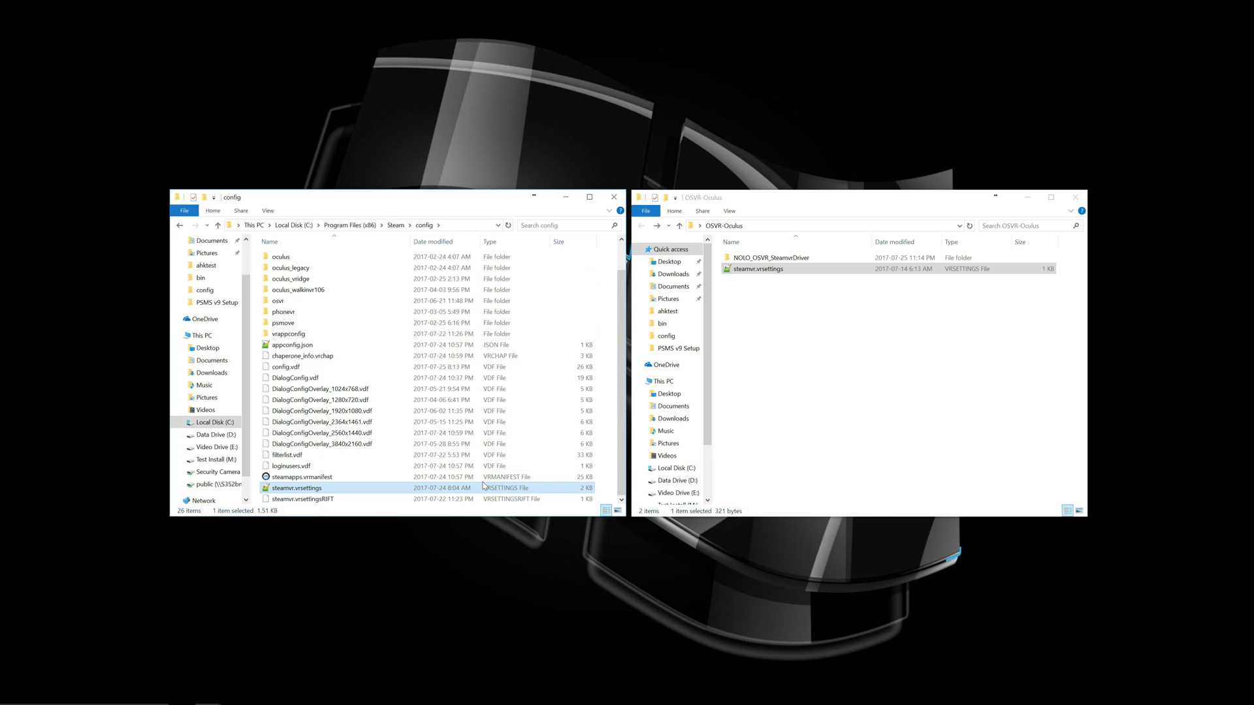
{"action": "right_click", "coordinate": [326, 490]}
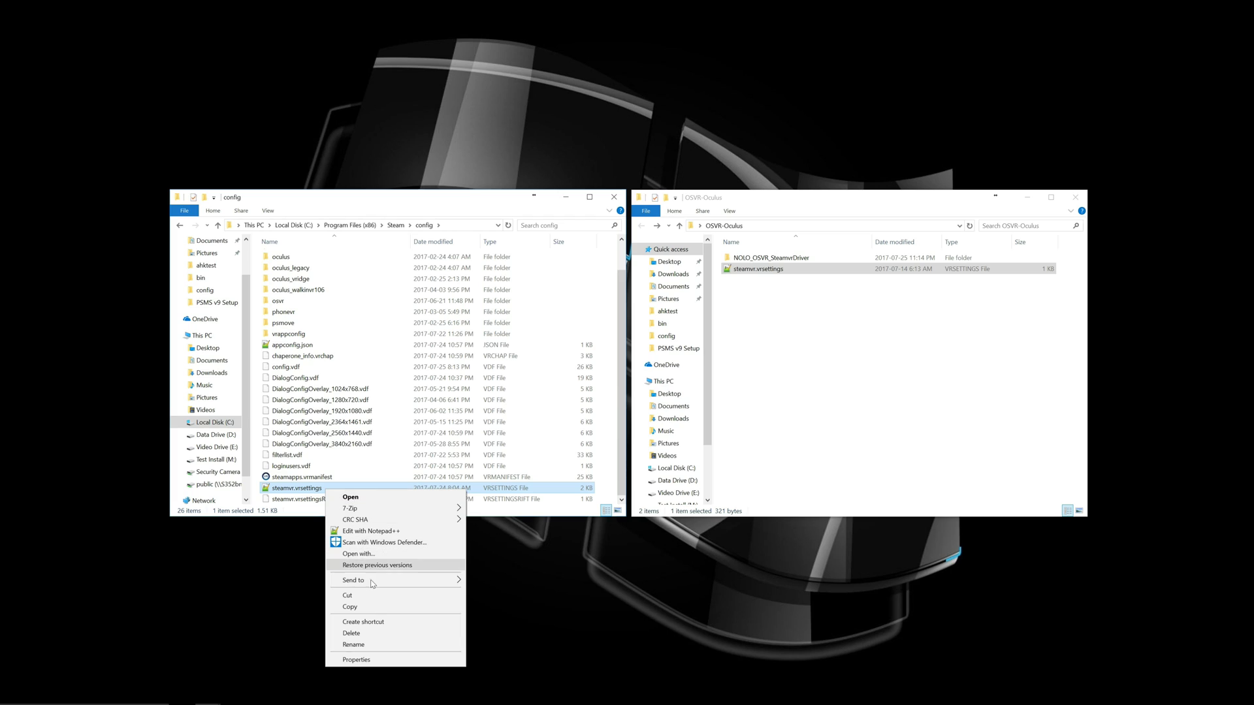
{"action": "left_click", "coordinate": [373, 606]}
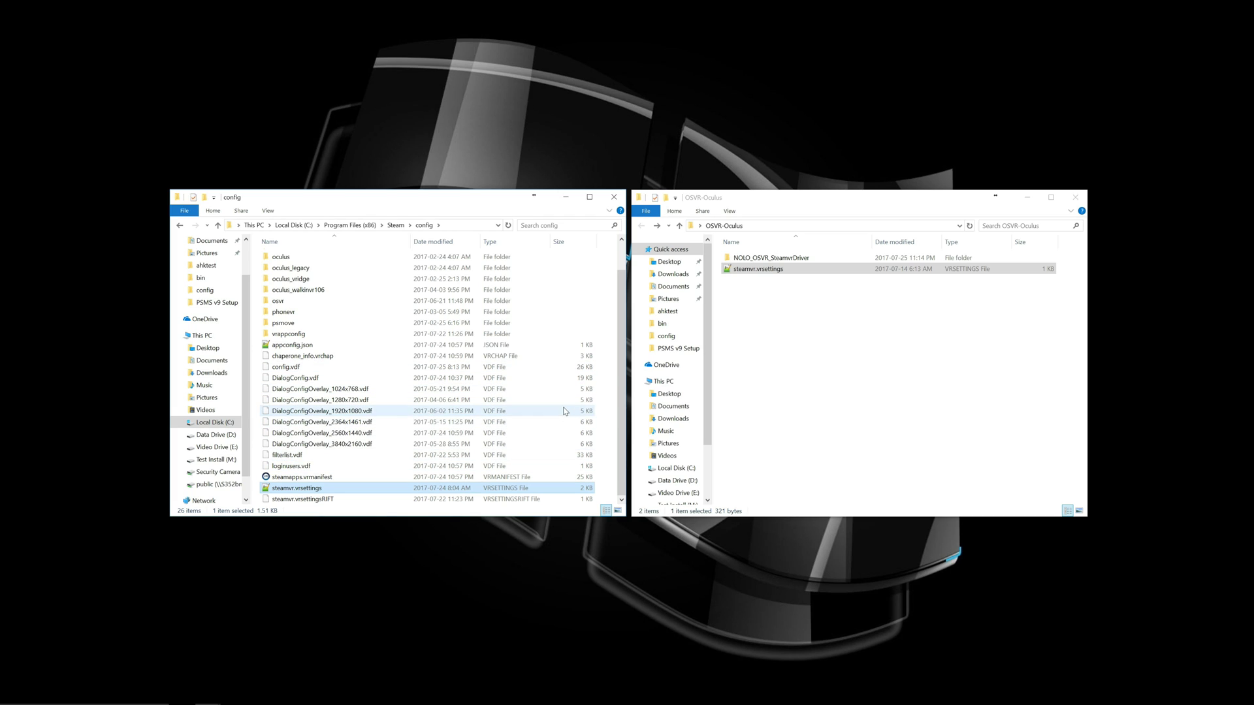
{"action": "left_click", "coordinate": [614, 428]}
{"action": "key", "text": "ctrl+v"}
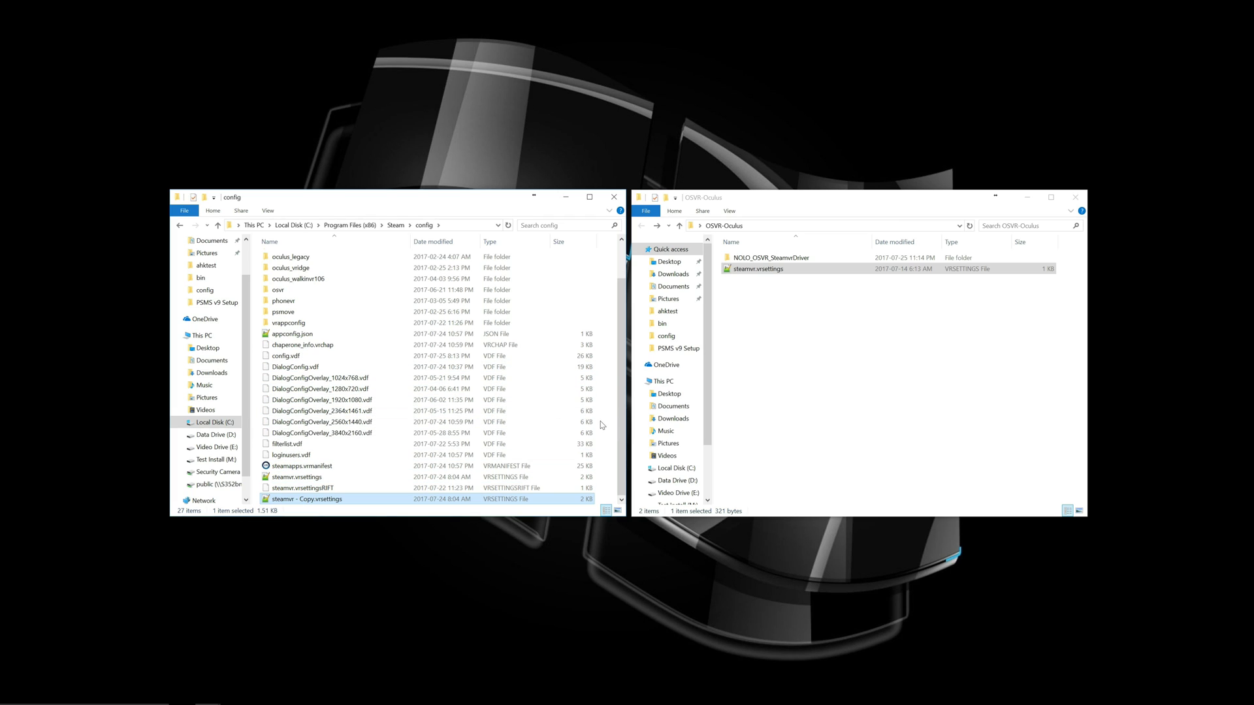
{"action": "key", "text": "F2"}
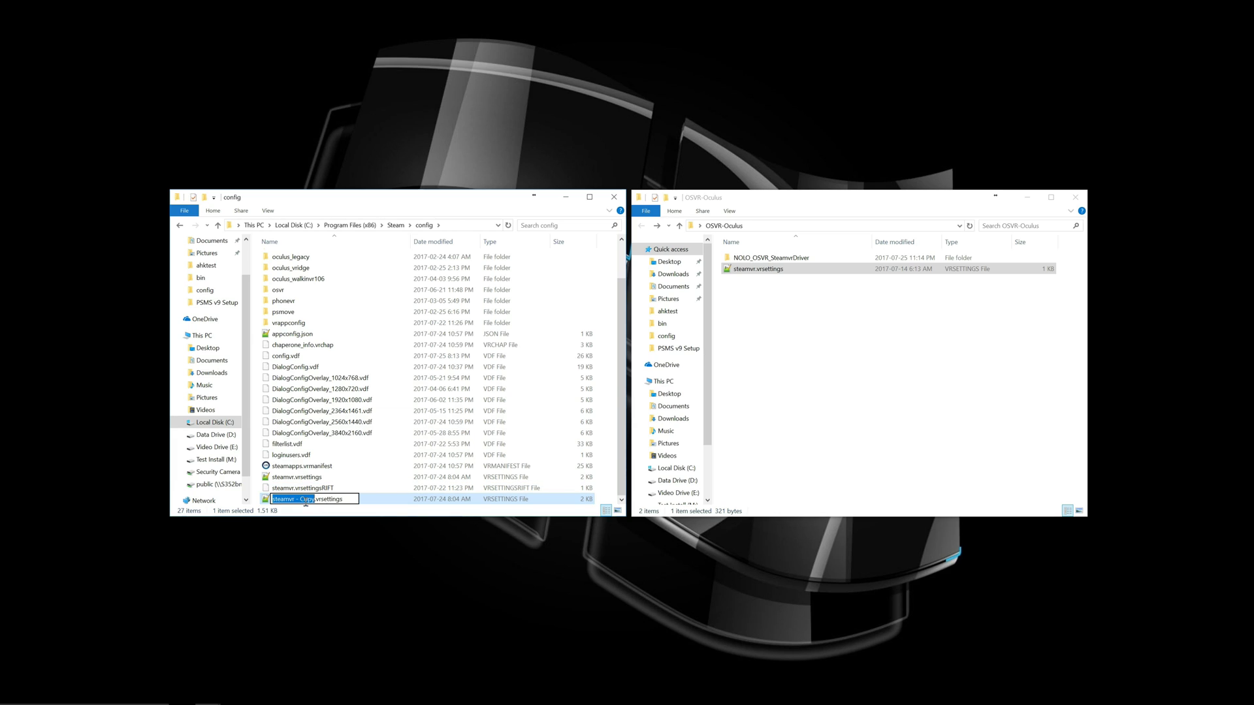
{"action": "left_click", "coordinate": [320, 489]}
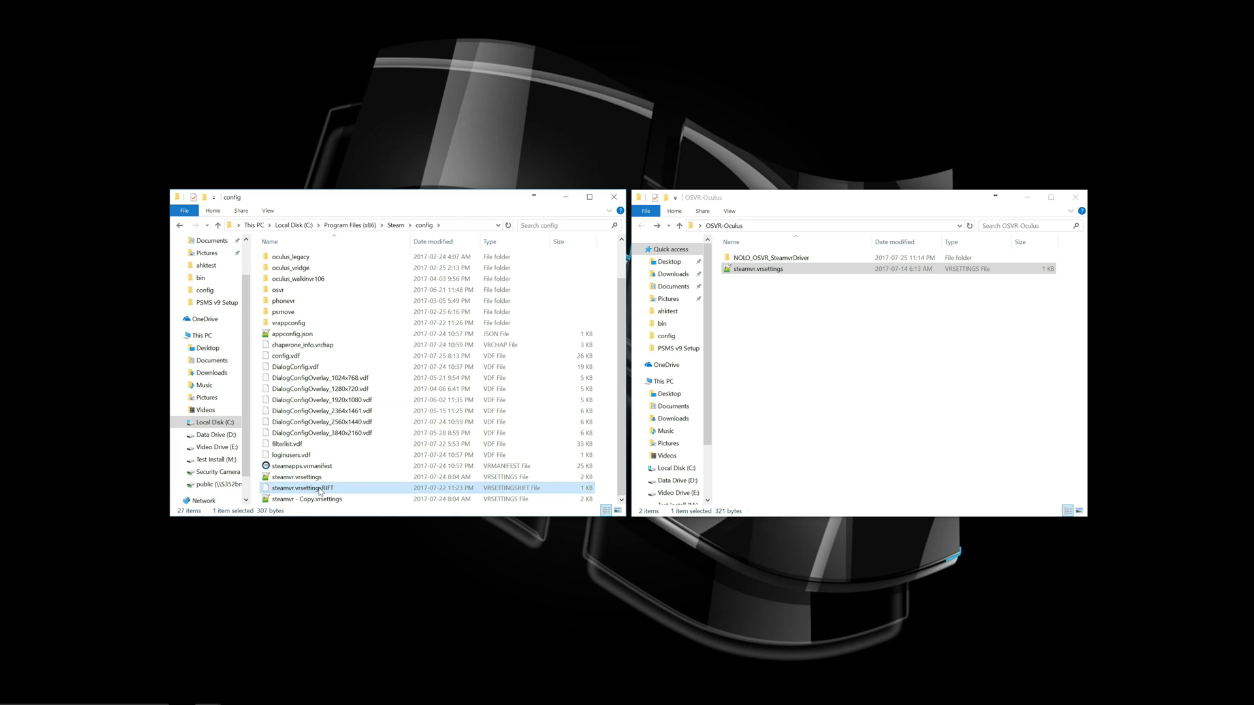
- Delete the original steamvr.vrsettings from Steam's config folder and move the OSVR-Oculus version of the file there
{"action": "left_click", "coordinate": [322, 477]}
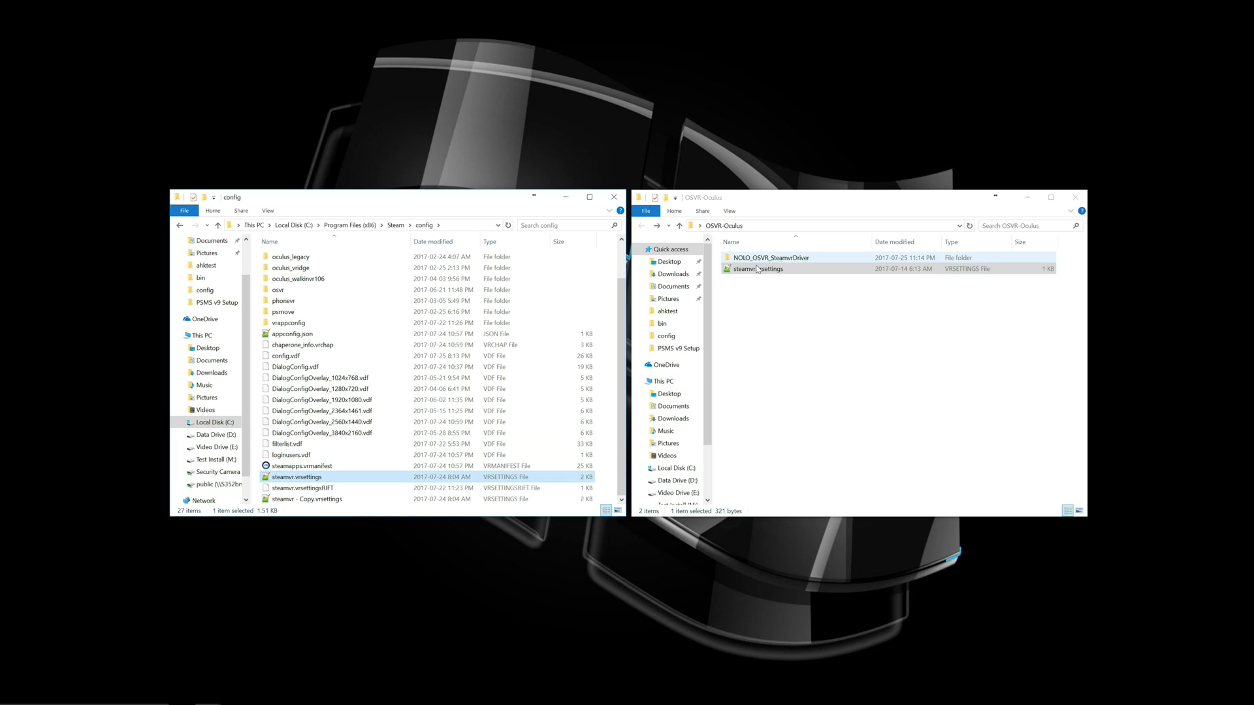
{"action": "key", "text": "Delete"}
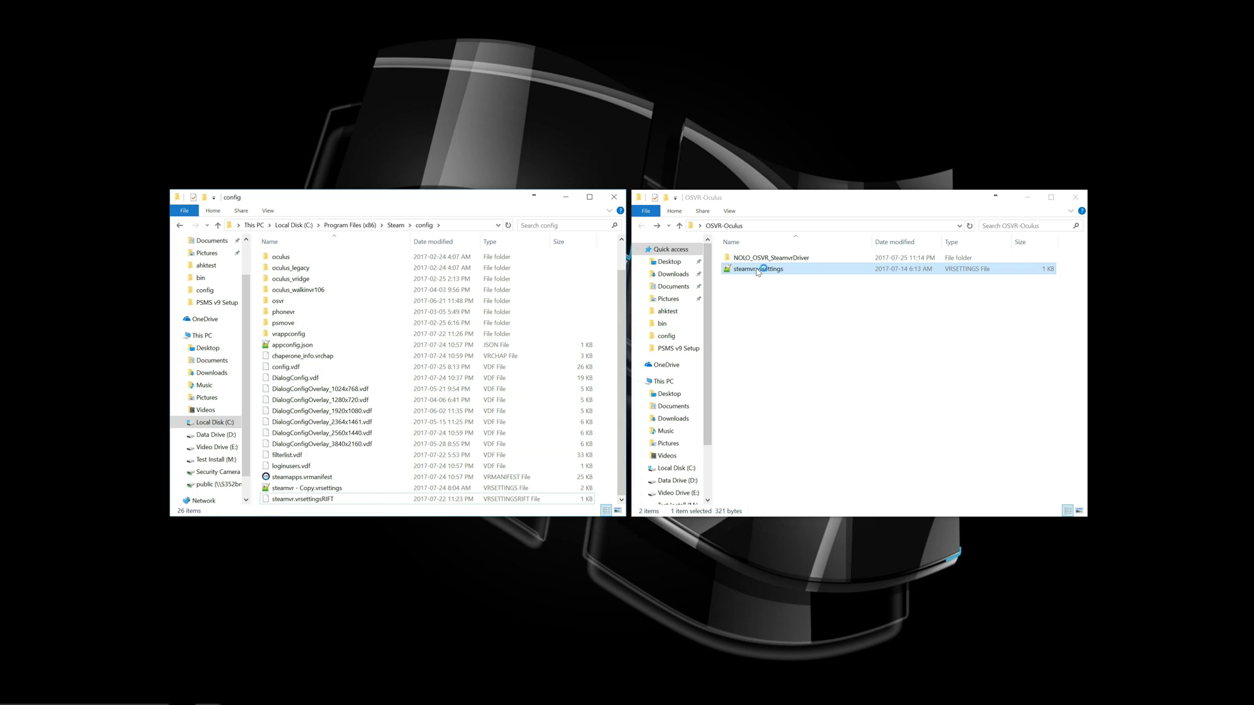
{"action": "left_click_drag", "start_coordinate": [763, 270], "coordinate": [592, 401]}
- Open the newly moved steamvr.vrsettings in Notepad++ and examine its driver_osvr and steamvr settings
{"action": "double_click", "coordinate": [305, 500]}
{"action": "left_click_drag", "start_coordinate": [402, 325], "coordinate": [318, 190]}
{"action": "left_click", "coordinate": [567, 334]}
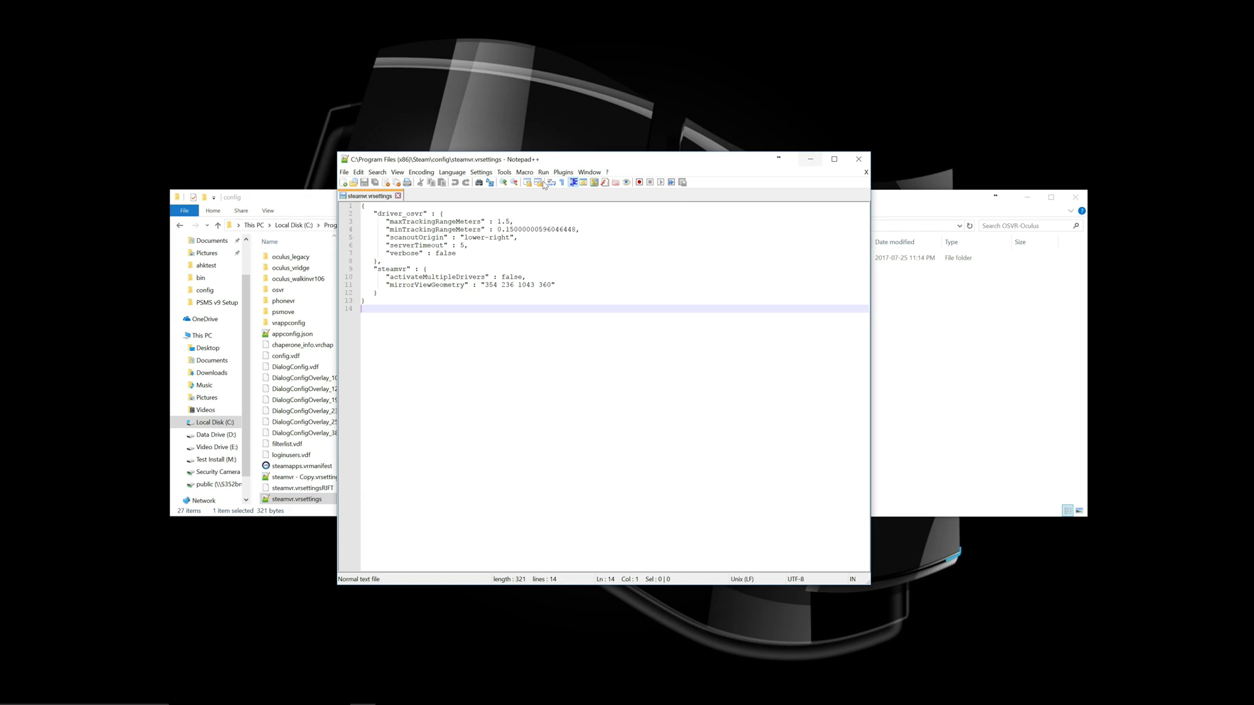
- Open the steamvr - Copy.vrsettings backup in Notepad++, review its driver and controller mapping settings, and close it again
{"action": "left_click", "coordinate": [809, 160]}
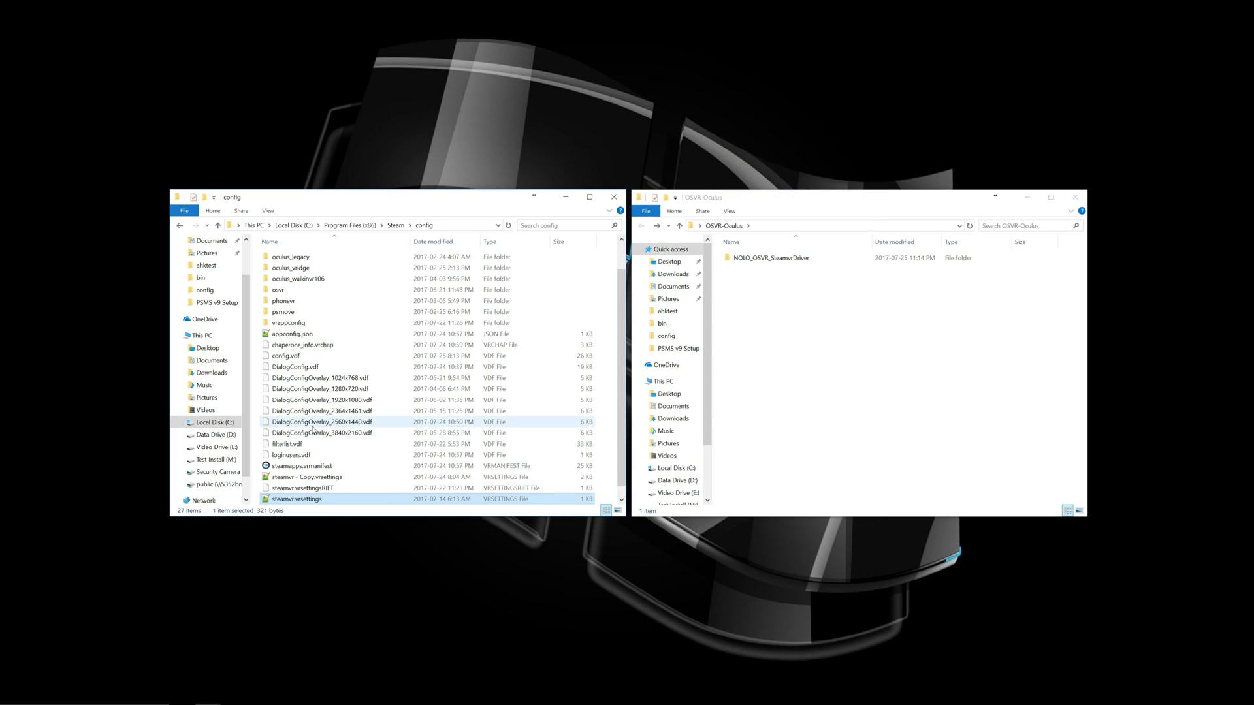
{"action": "double_click", "coordinate": [300, 478]}
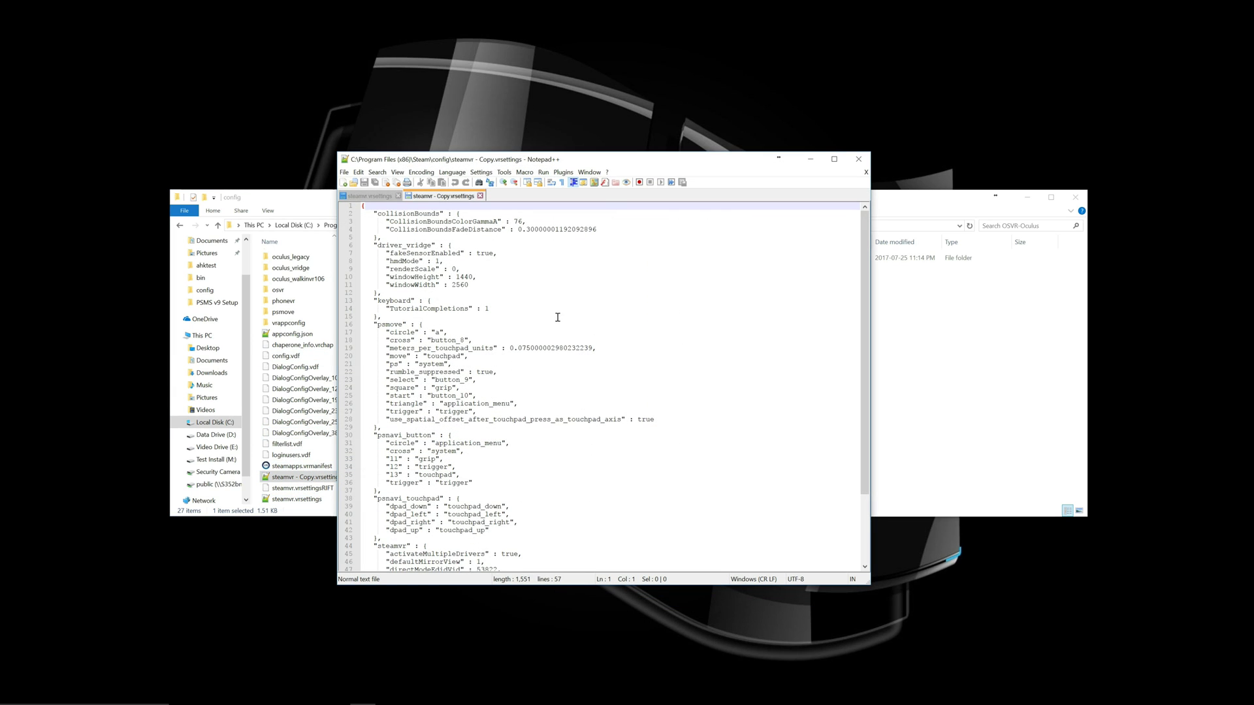
{"action": "left_click", "coordinate": [558, 317]}
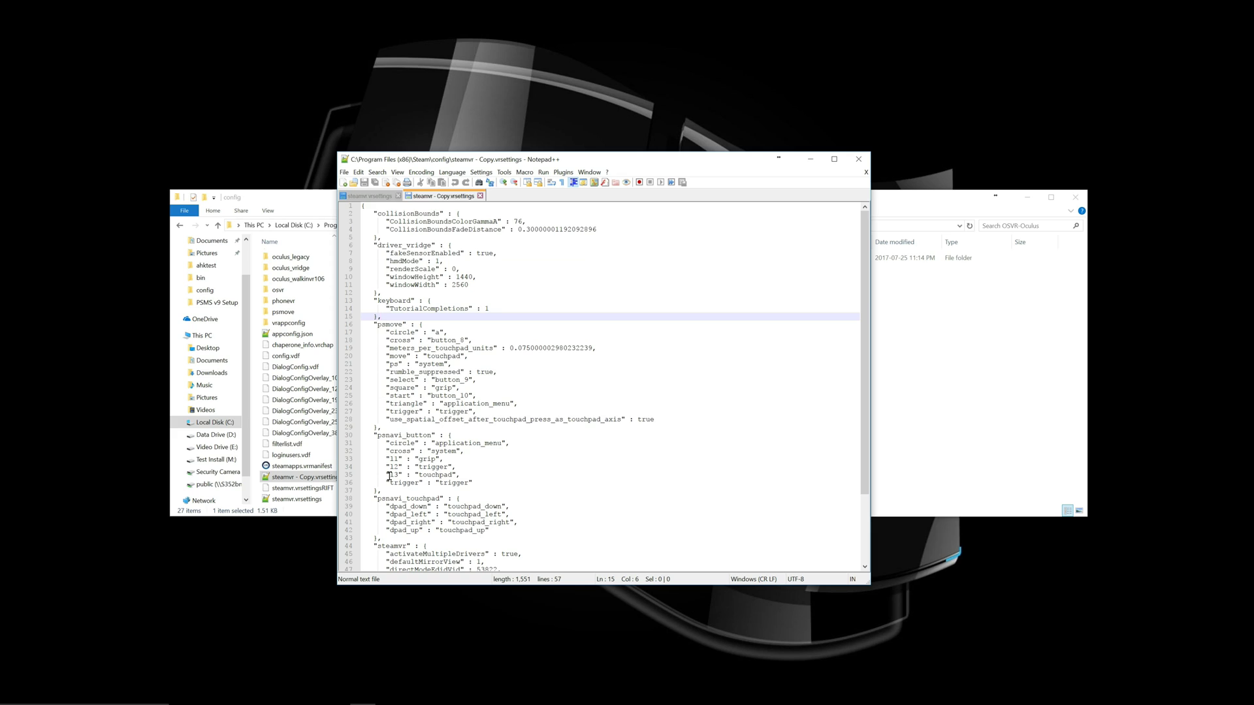
{"action": "left_click_drag", "start_coordinate": [384, 431], "coordinate": [575, 539]}
{"action": "left_click", "coordinate": [651, 463]}
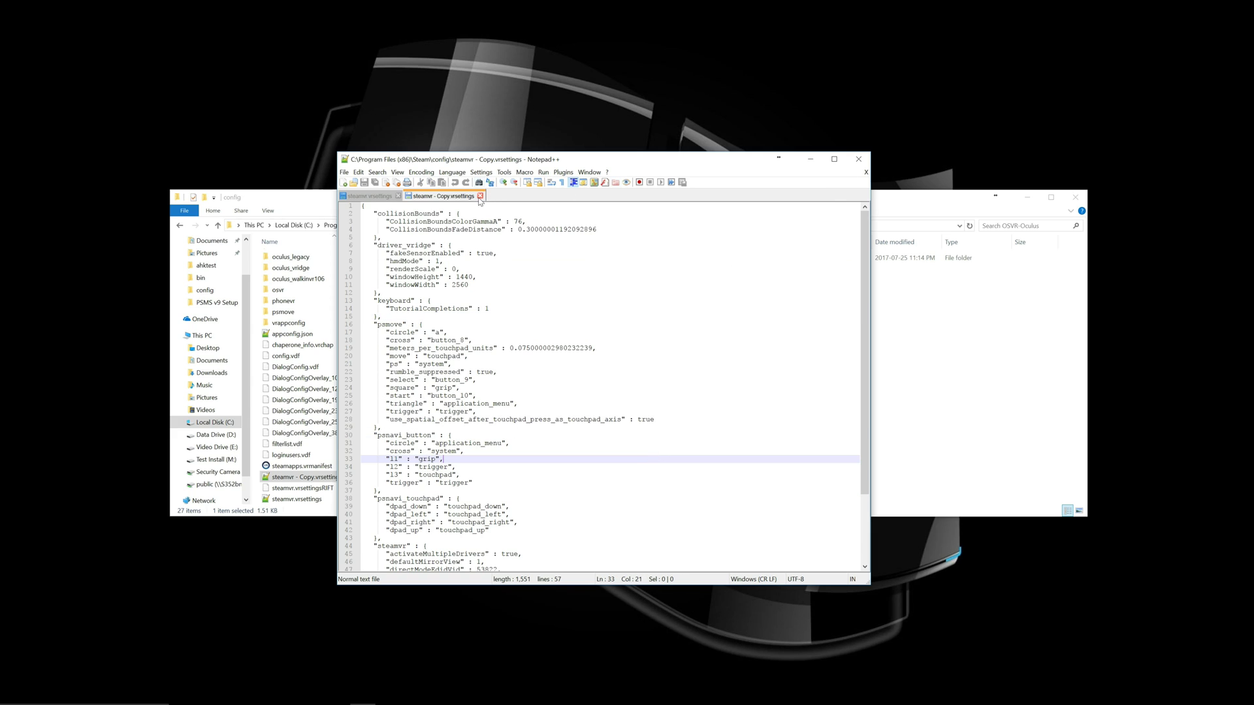
{"action": "left_click", "coordinate": [480, 196]}
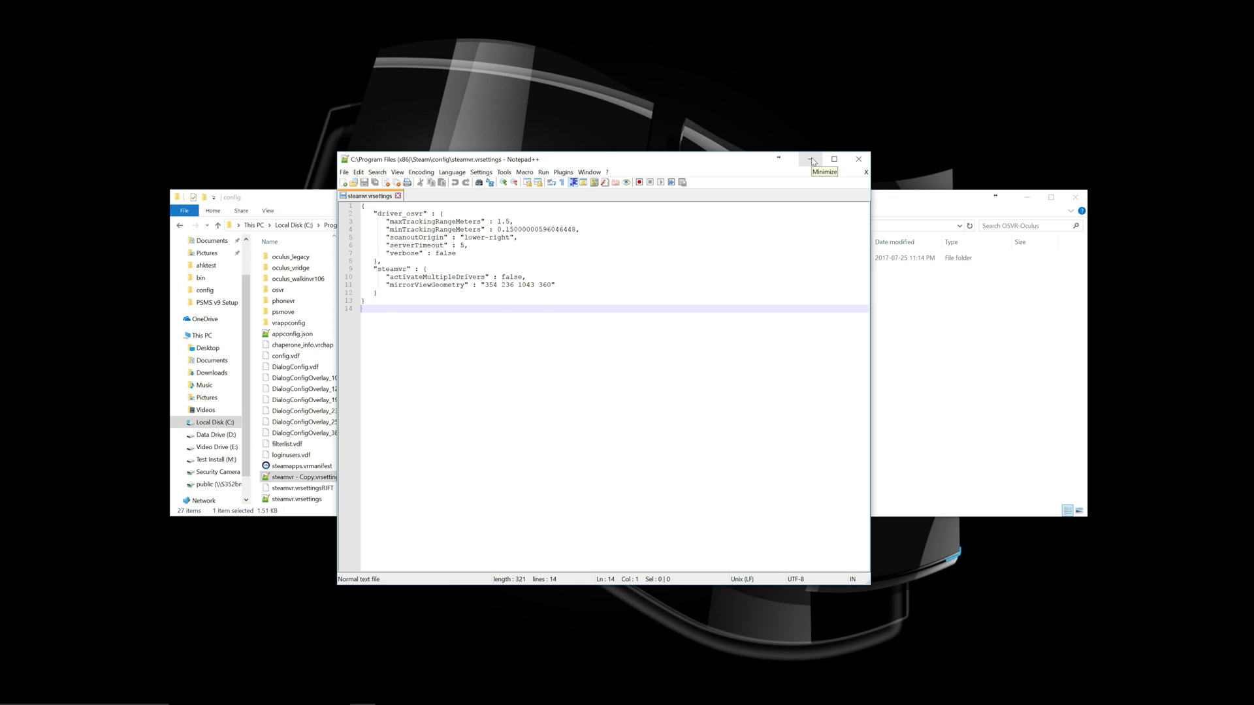
{"action": "left_click", "coordinate": [858, 159]}
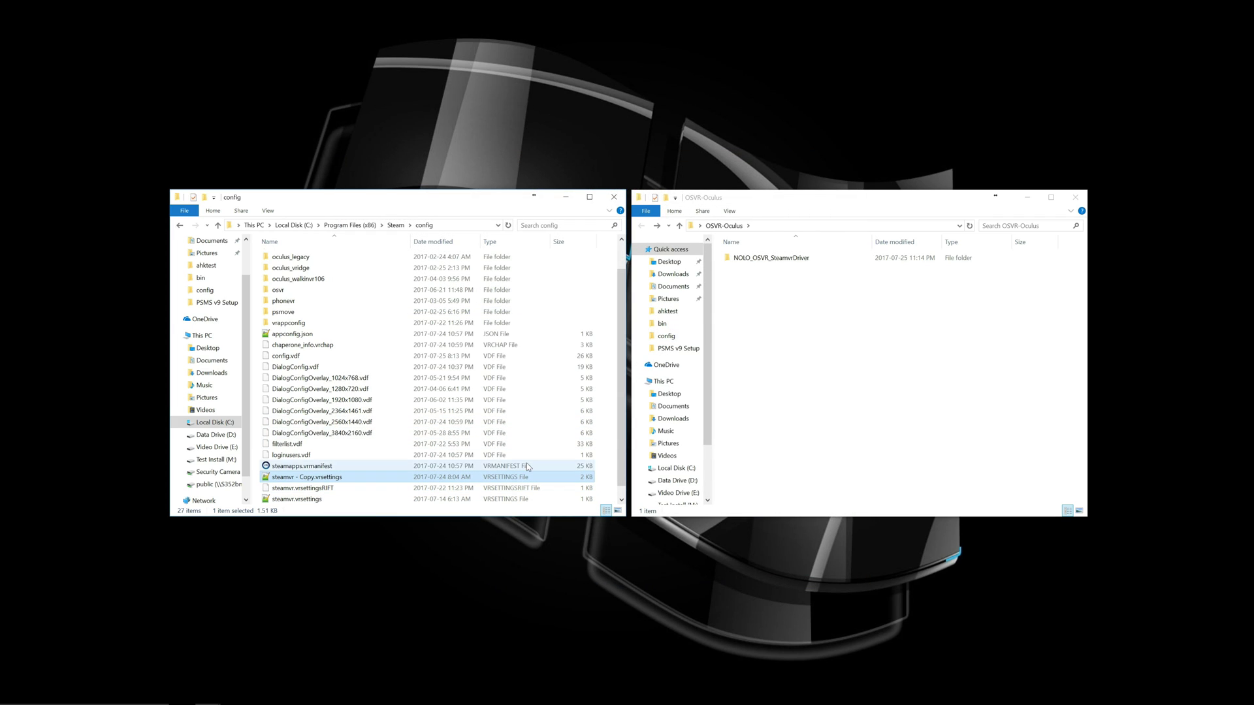
- Open the Windows display settings and check the arrangement, resolution and multiple-display mode of both displays
{"action": "left_click", "coordinate": [923, 330]}
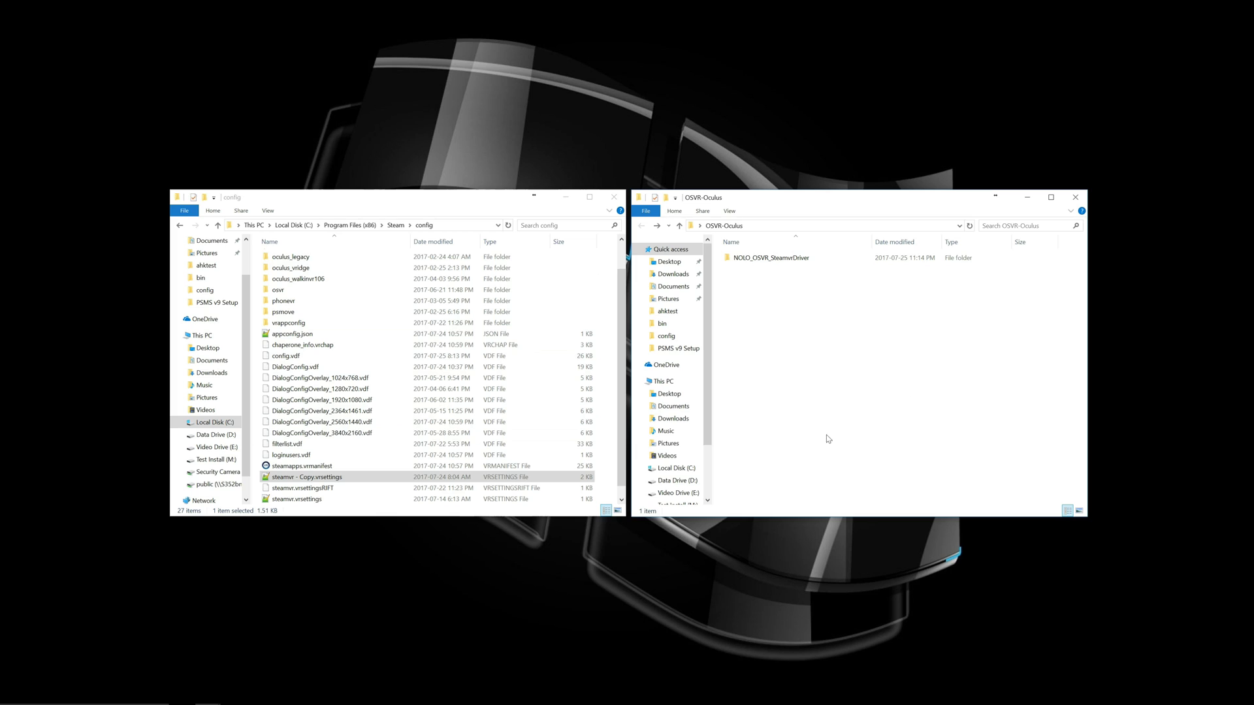
{"action": "right_click", "coordinate": [480, 571]}
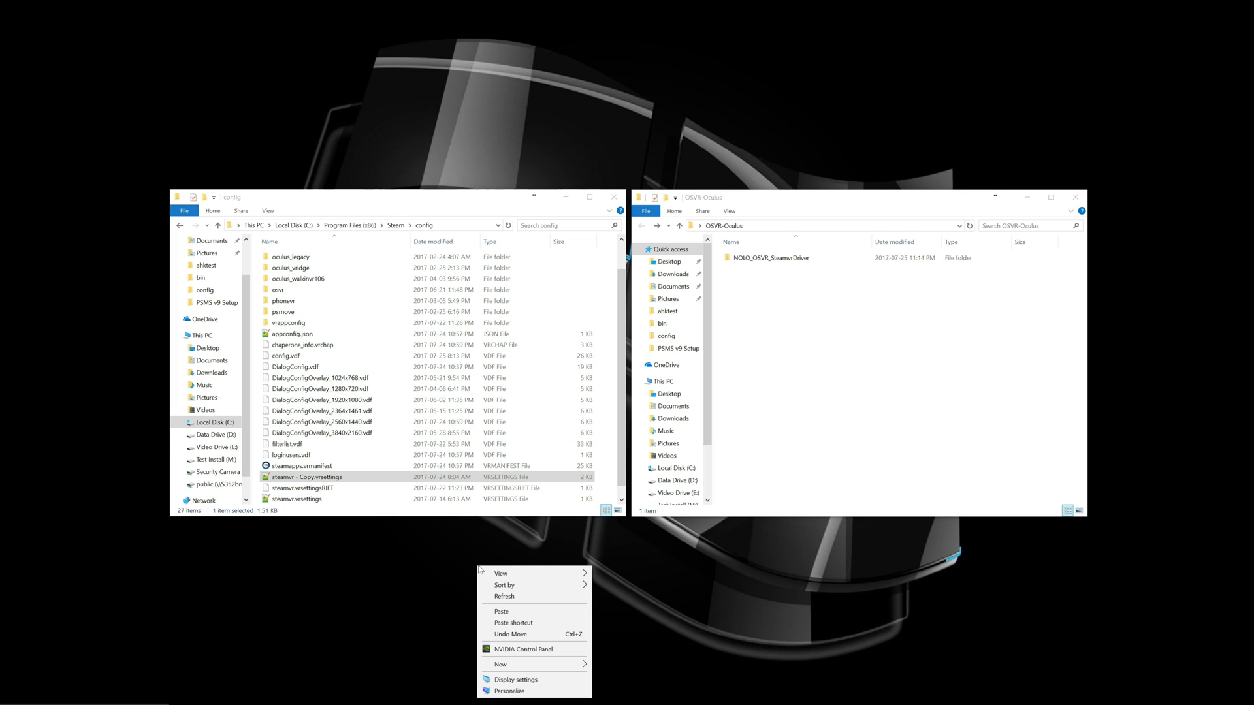
{"action": "left_click", "coordinate": [546, 680]}
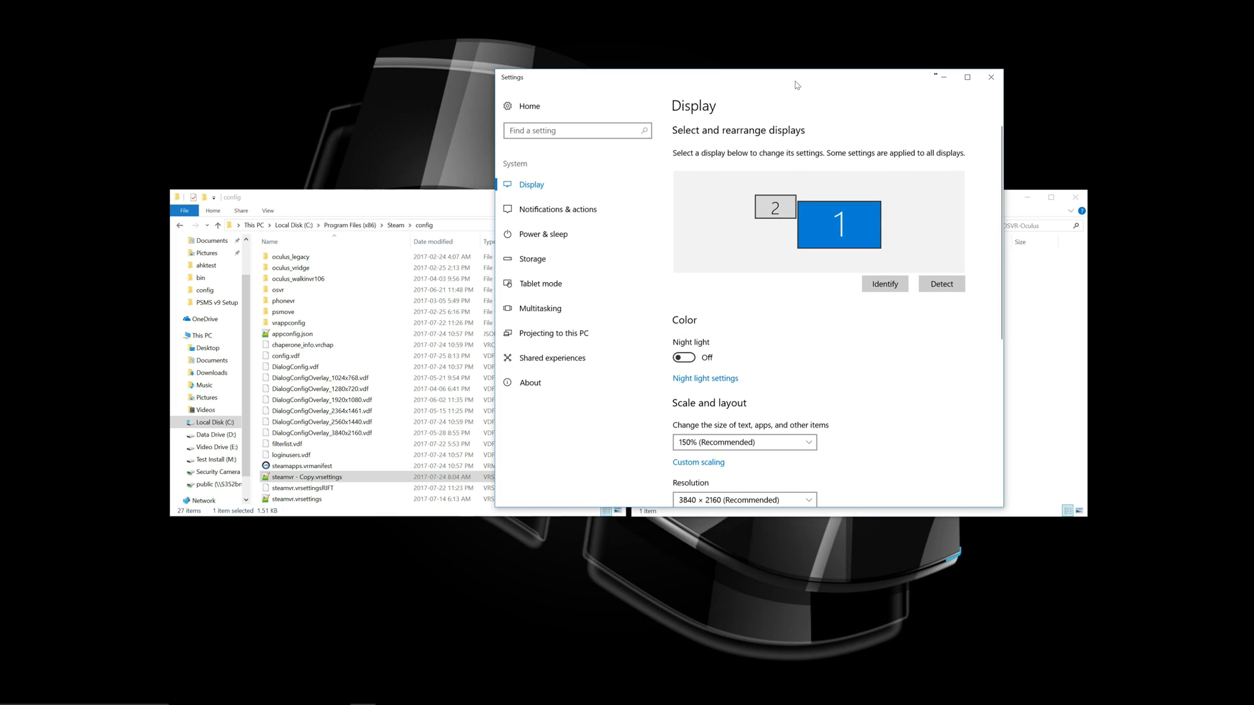
{"action": "left_click_drag", "start_coordinate": [768, 79], "coordinate": [649, 112]}
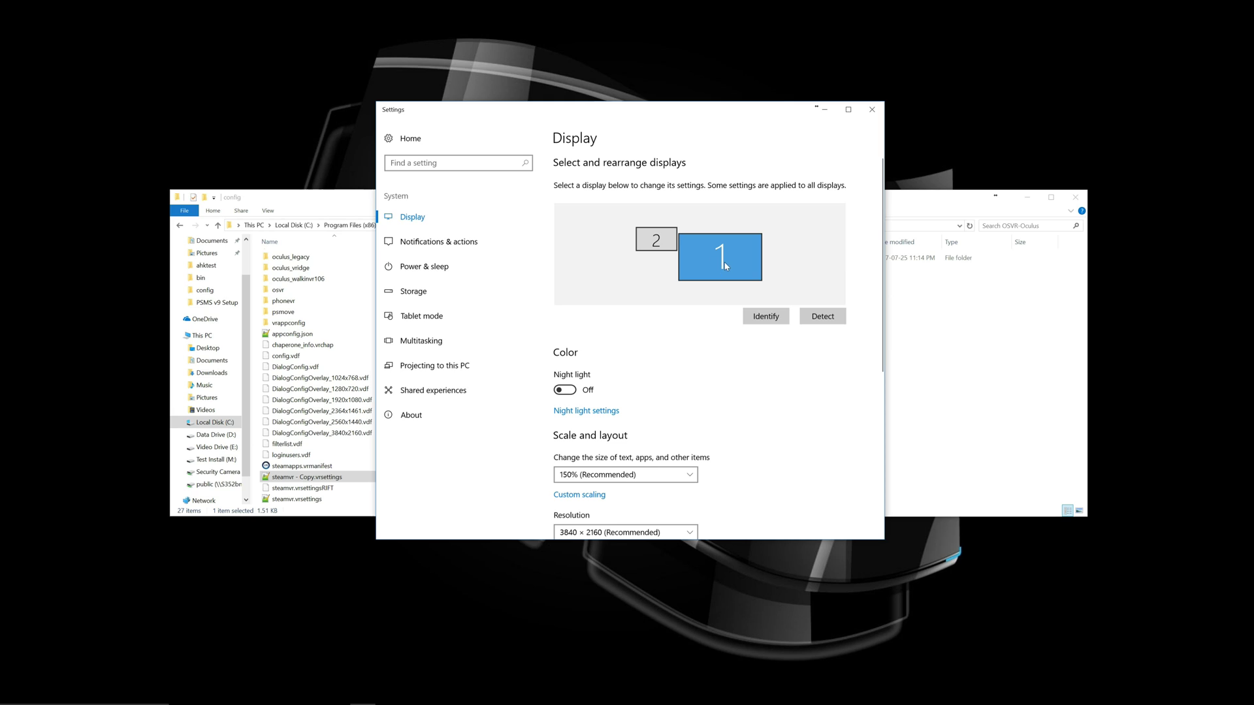
{"action": "scroll", "coordinate": [627, 313], "scroll_direction": "down", "scroll_amount": 5}
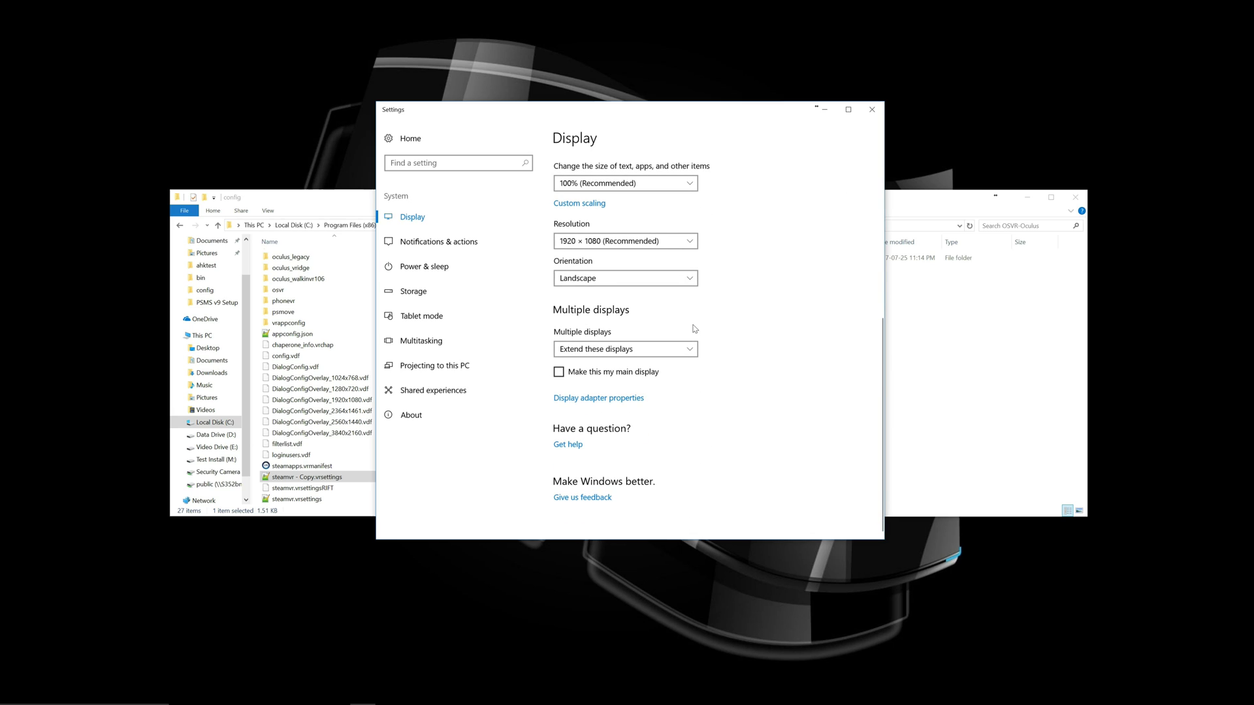
{"action": "left_click", "coordinate": [741, 272]}
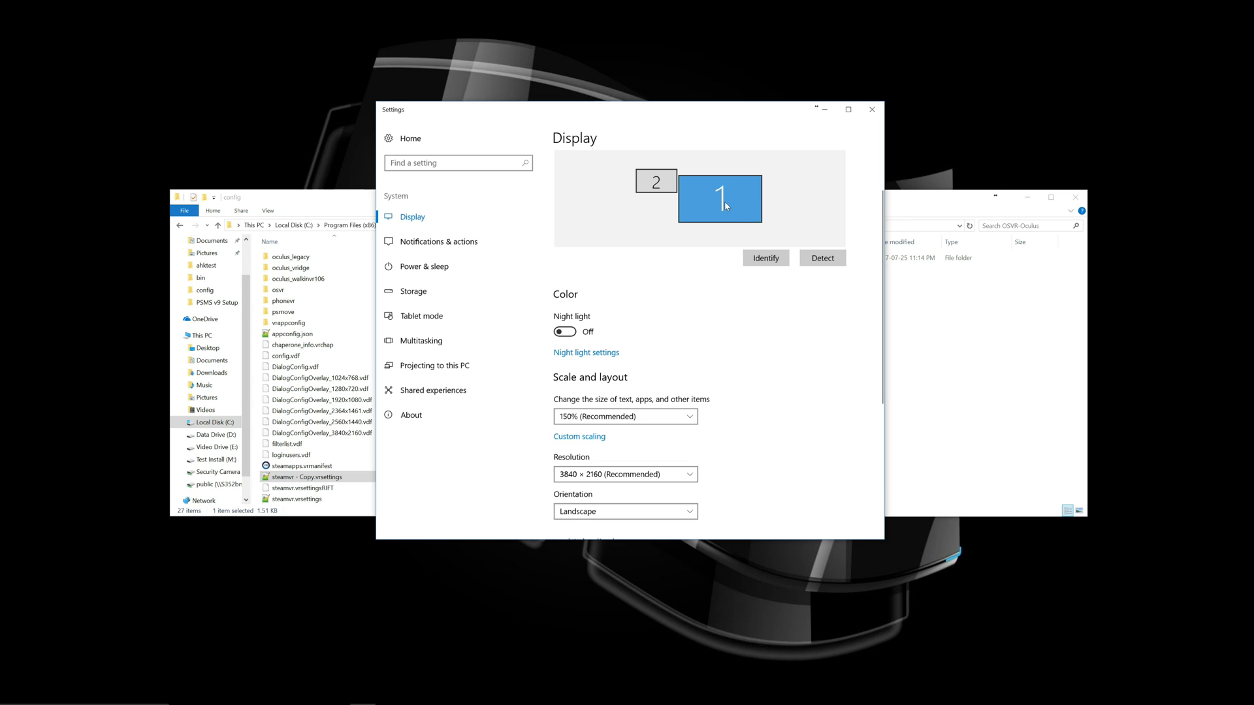
- In the Steam config Explorer window, go to C:\Program Files\HDK-Software-Suite\OSVR-Core\bin
{"action": "left_click", "coordinate": [324, 203]}
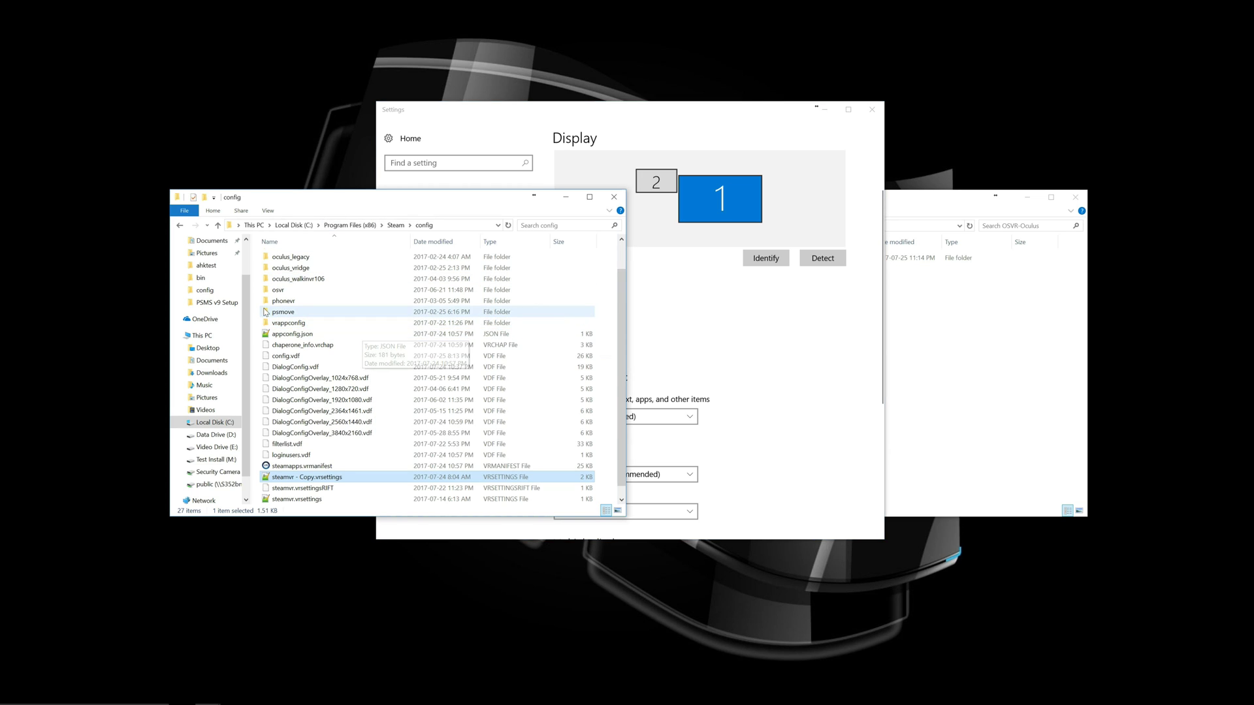
{"action": "scroll", "coordinate": [265, 312], "scroll_direction": "up", "scroll_amount": 2}
{"action": "scroll", "coordinate": [220, 339], "scroll_direction": "up", "scroll_amount": 2}
{"action": "scroll", "coordinate": [219, 353], "scroll_direction": "down", "scroll_amount": 2}
{"action": "left_click", "coordinate": [202, 310]}
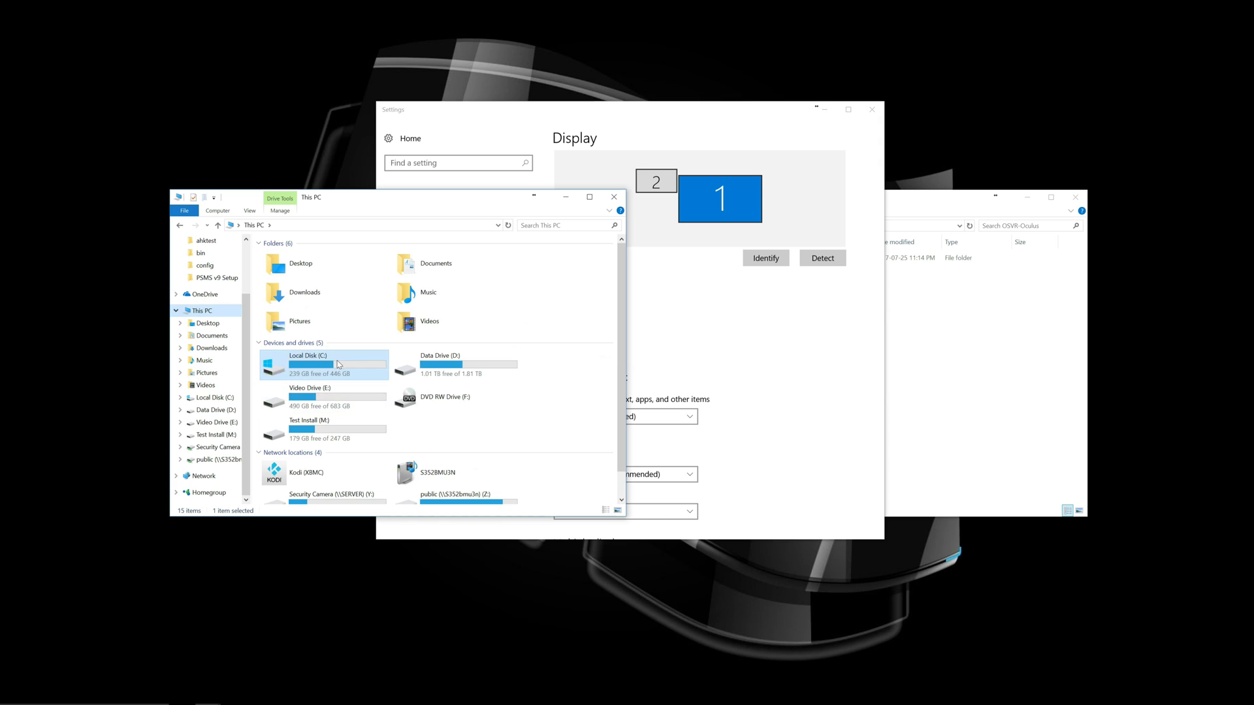
{"action": "double_click", "coordinate": [339, 364]}
{"action": "double_click", "coordinate": [327, 347]}
{"action": "double_click", "coordinate": [314, 332]}
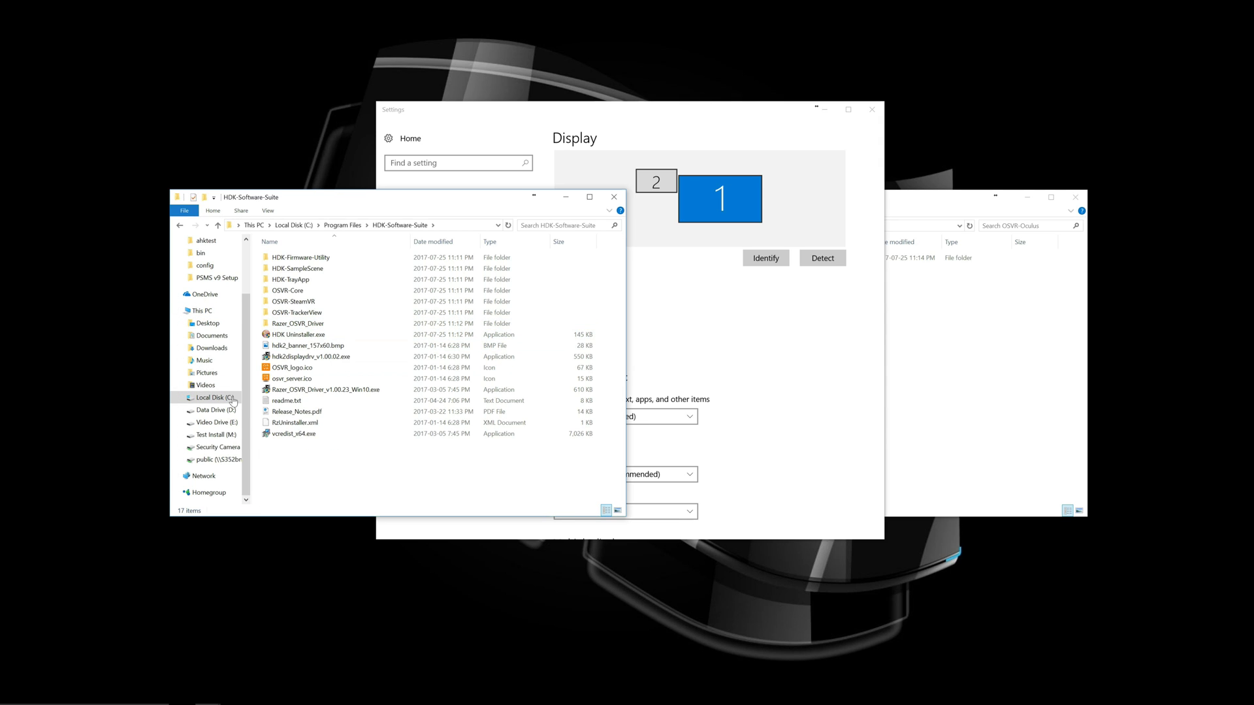
{"action": "double_click", "coordinate": [313, 292]}
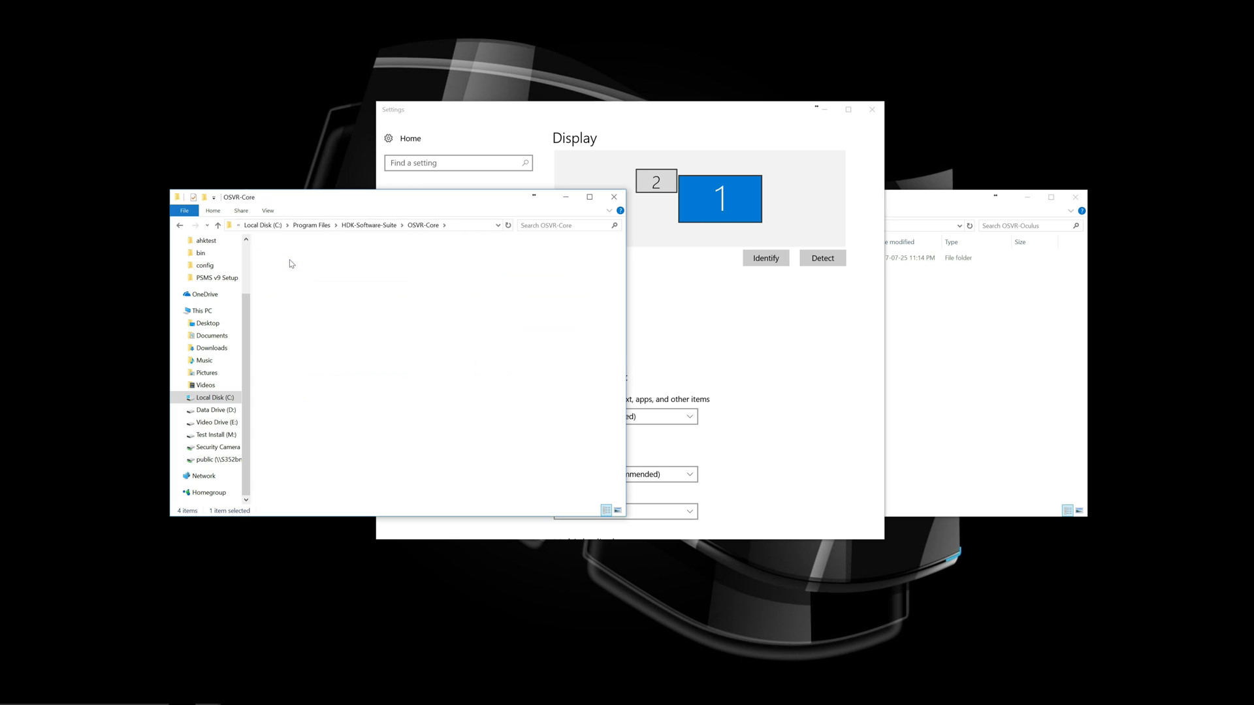
{"action": "double_click", "coordinate": [291, 260]}
- Find renderManager.extended.landscape.json in the bin folder and open it in Notepad++
{"action": "scroll", "coordinate": [358, 307], "scroll_direction": "down", "scroll_amount": 9}
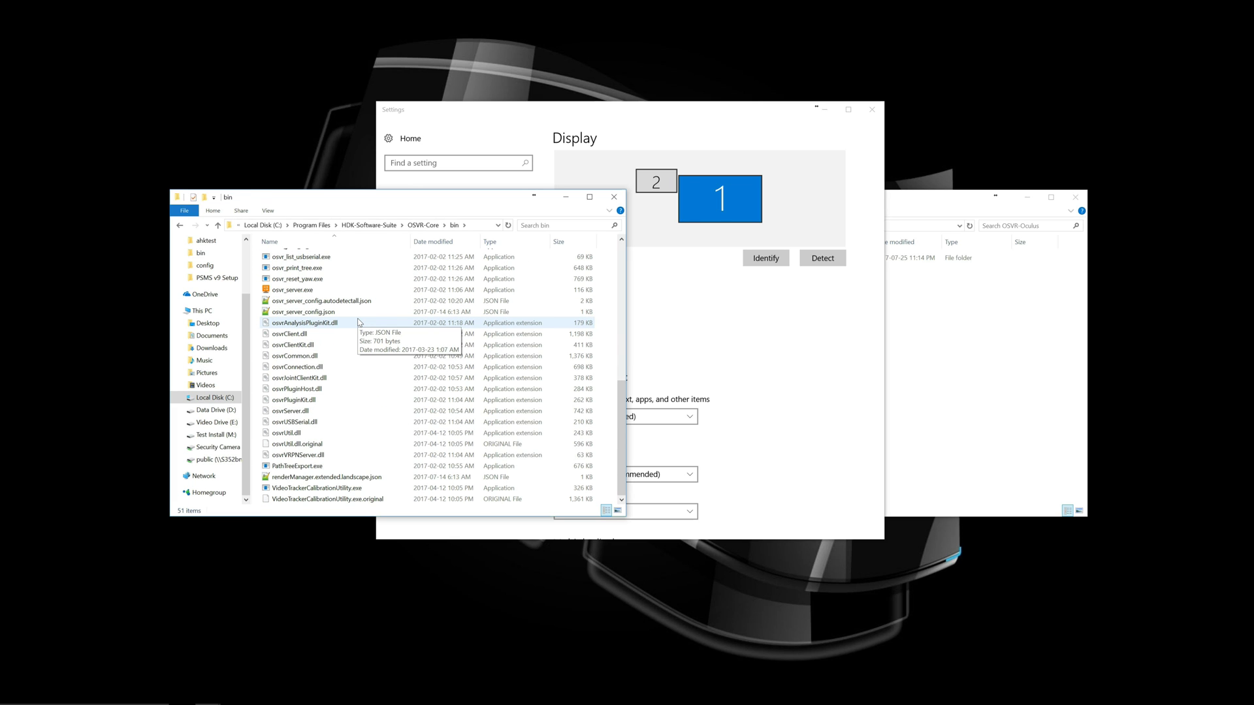
{"action": "scroll", "coordinate": [473, 345], "scroll_direction": "up", "scroll_amount": 4}
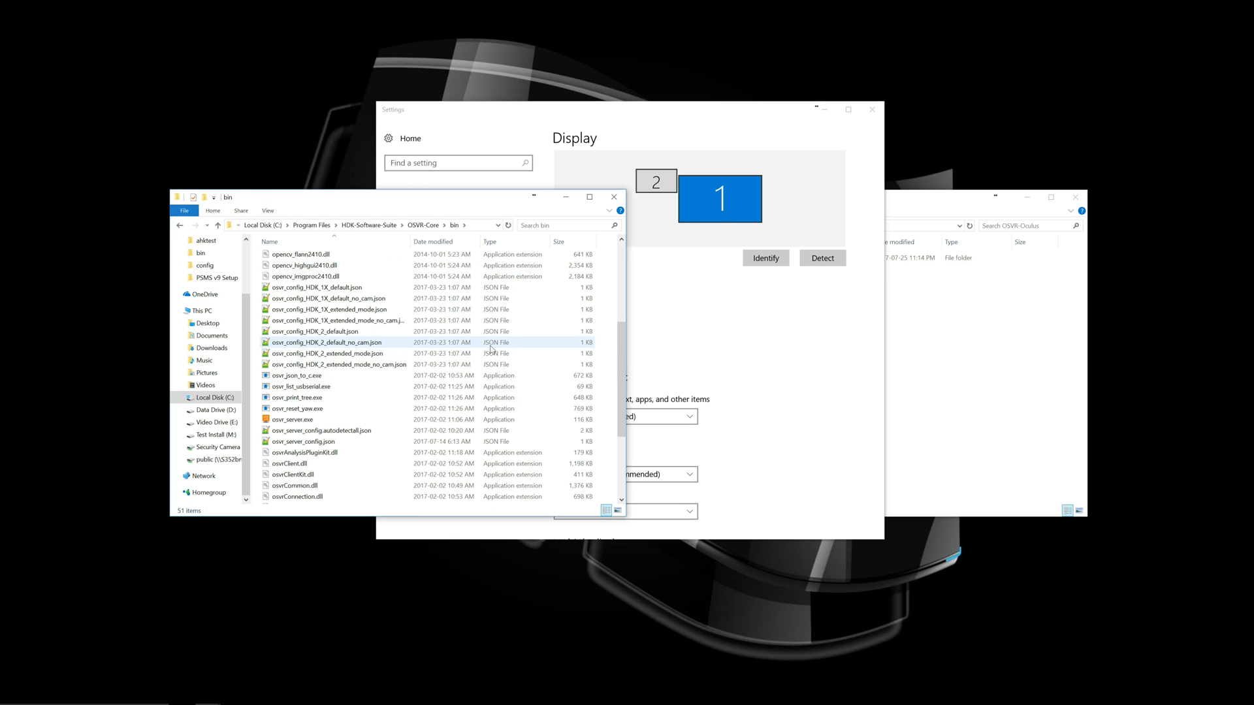
{"action": "scroll", "coordinate": [470, 346], "scroll_direction": "down", "scroll_amount": 2}
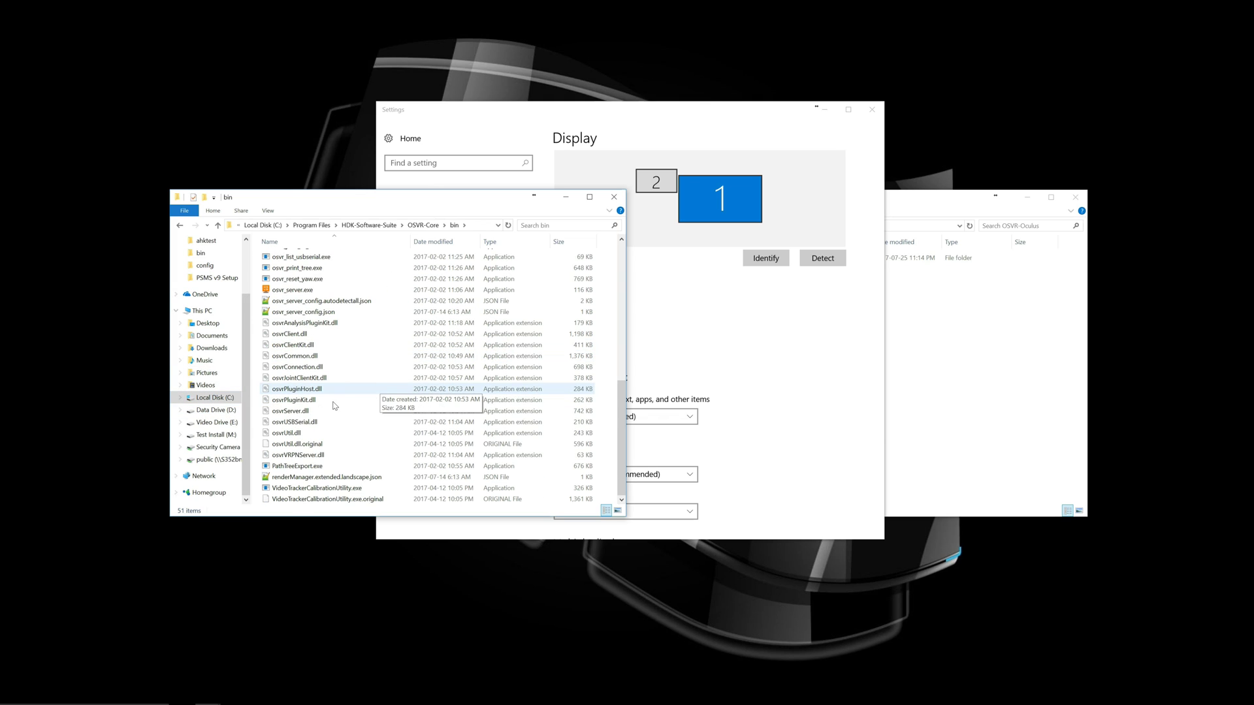
{"action": "scroll", "coordinate": [379, 418], "scroll_direction": "down", "scroll_amount": 2}
{"action": "left_click", "coordinate": [377, 477]}
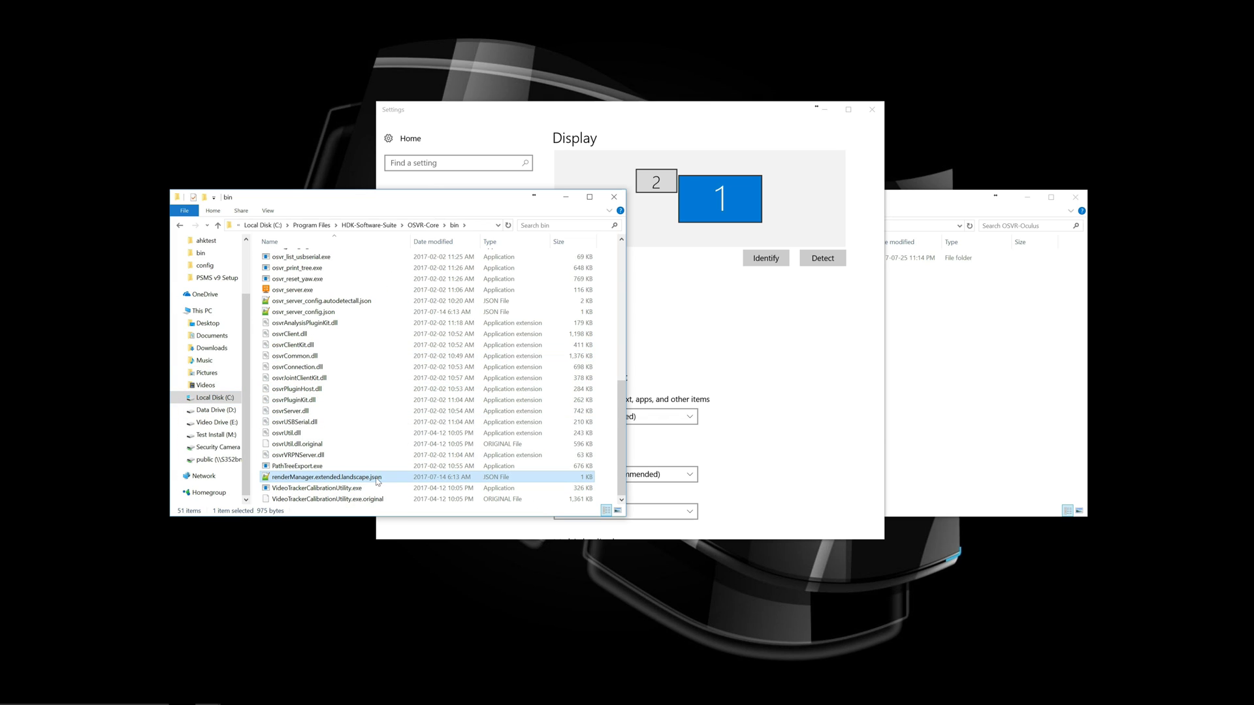
{"action": "double_click", "coordinate": [323, 478]}
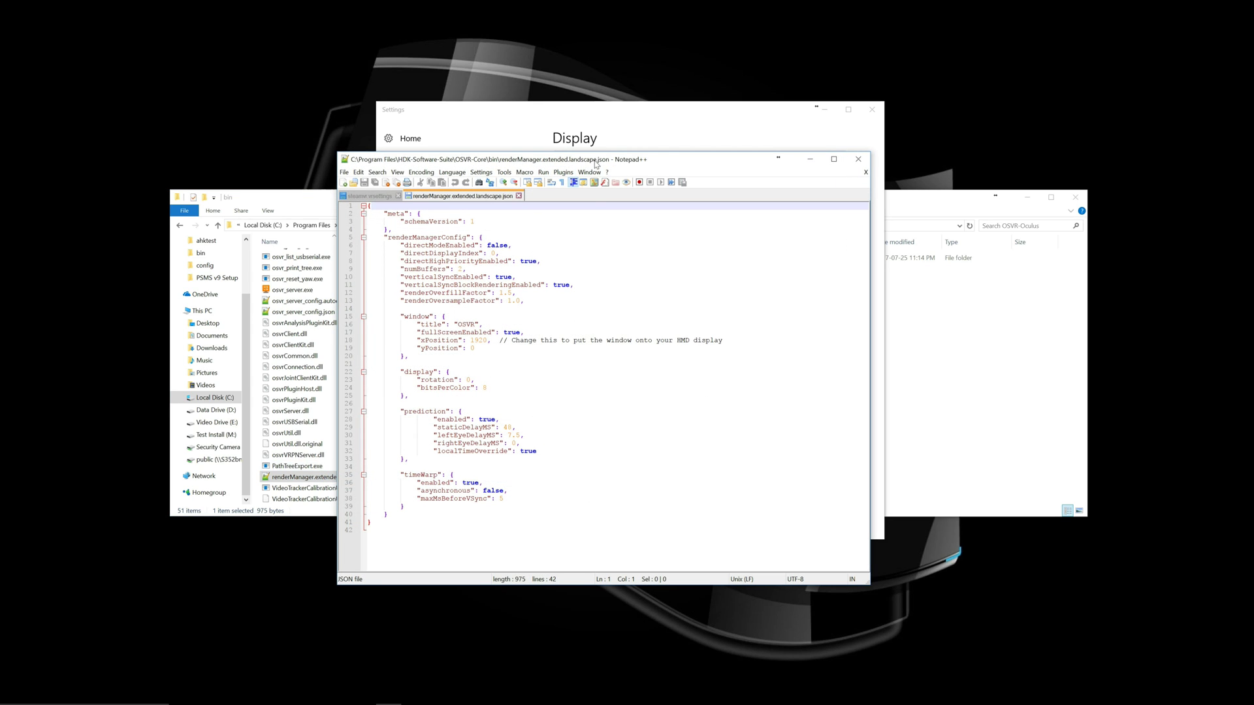
- Compare the file's xPosition and yPosition window settings with the display arrangement and the main display's resolution
{"action": "left_click_drag", "start_coordinate": [502, 341], "coordinate": [728, 341]}
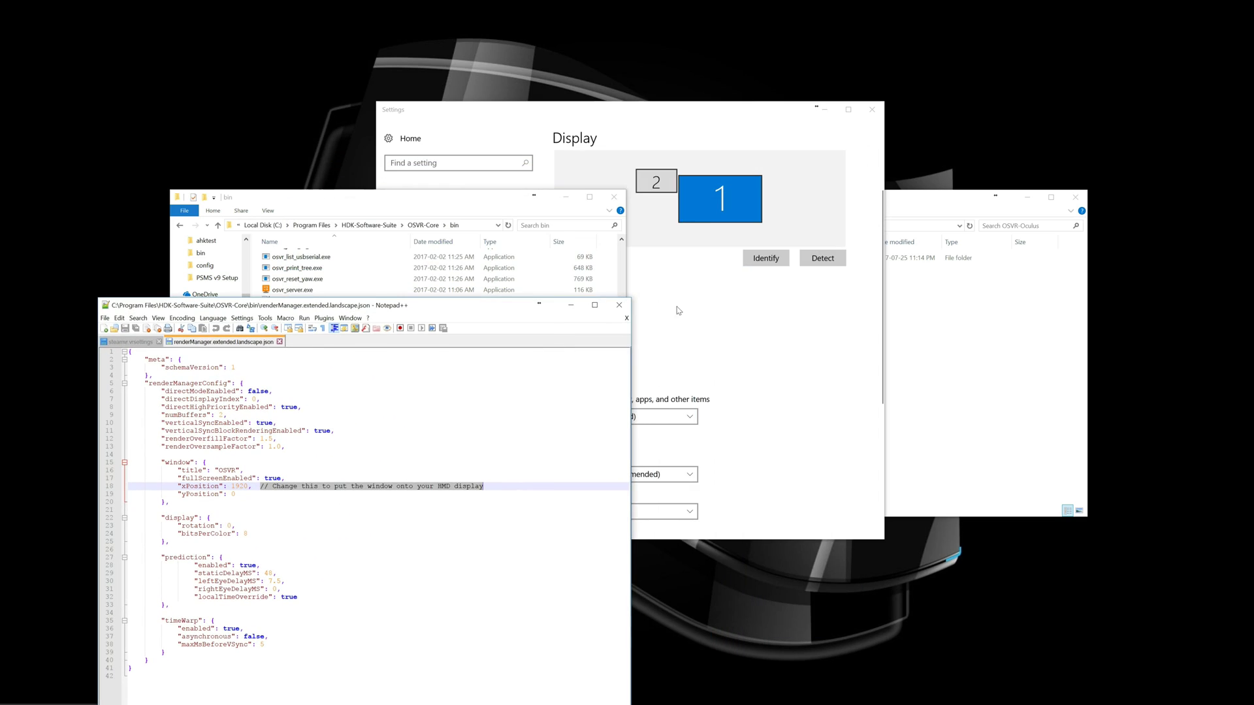
{"action": "left_click", "coordinate": [800, 348]}
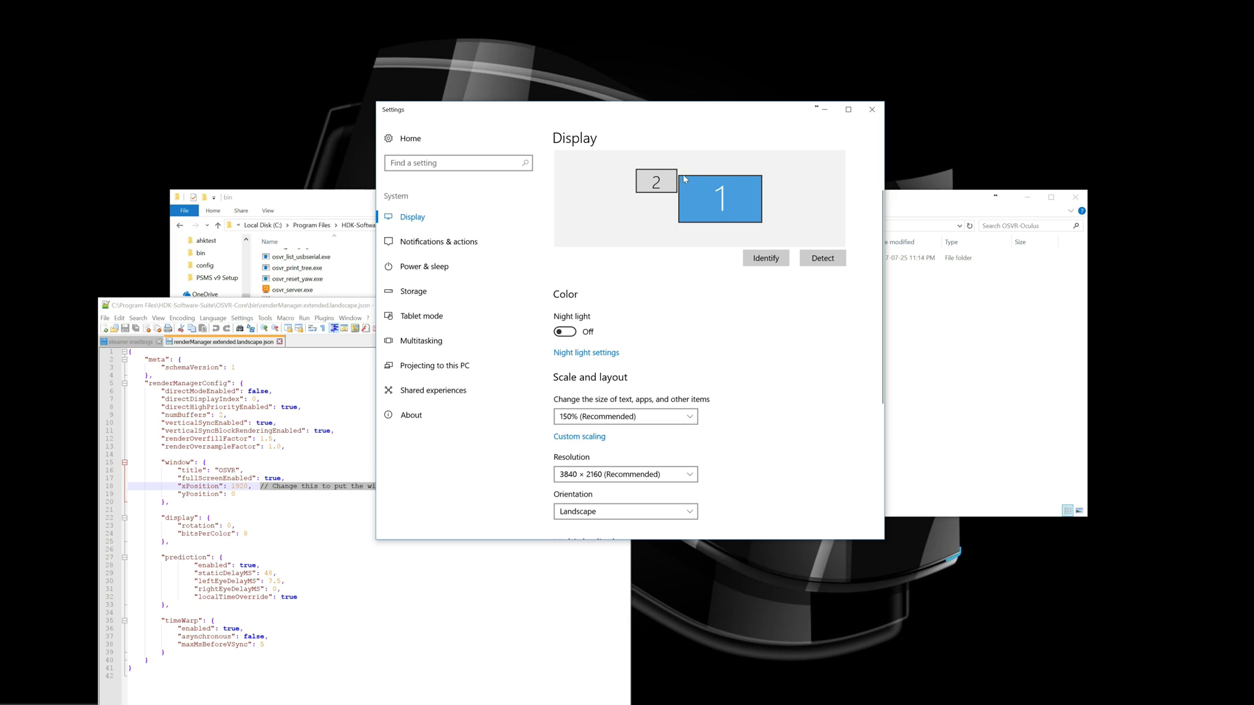
{"action": "left_click", "coordinate": [733, 178]}
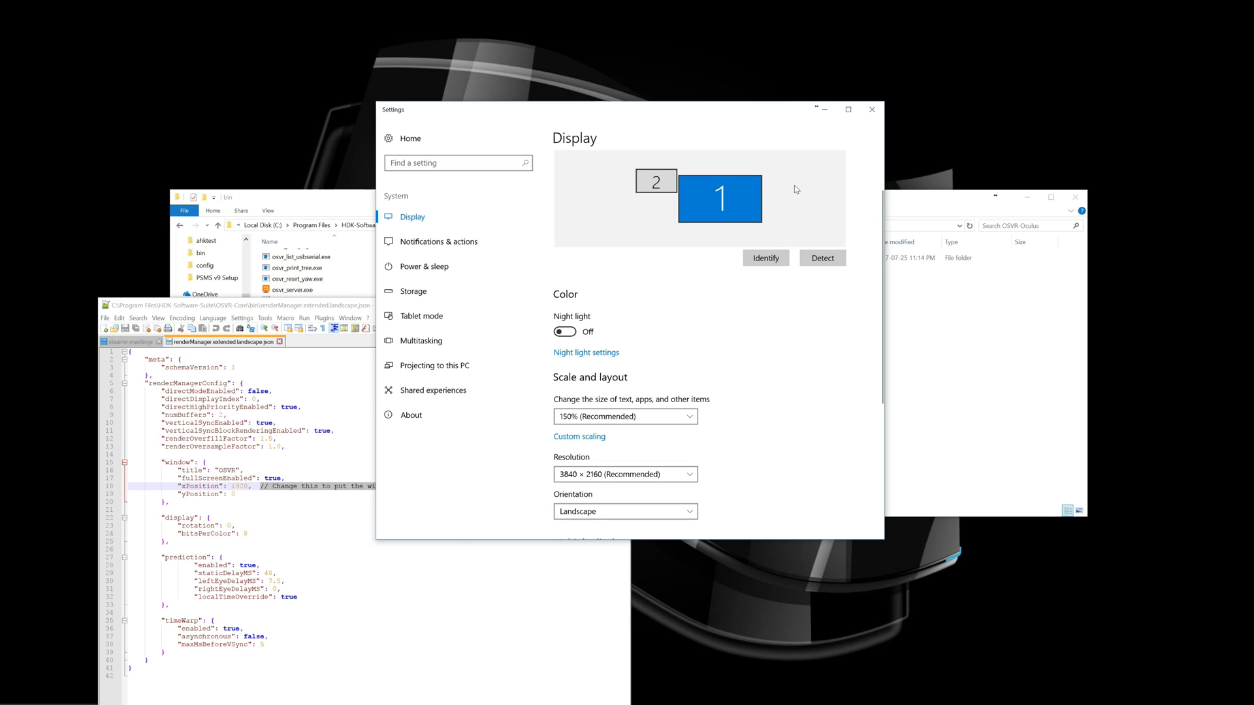
{"action": "left_click", "coordinate": [416, 597]}
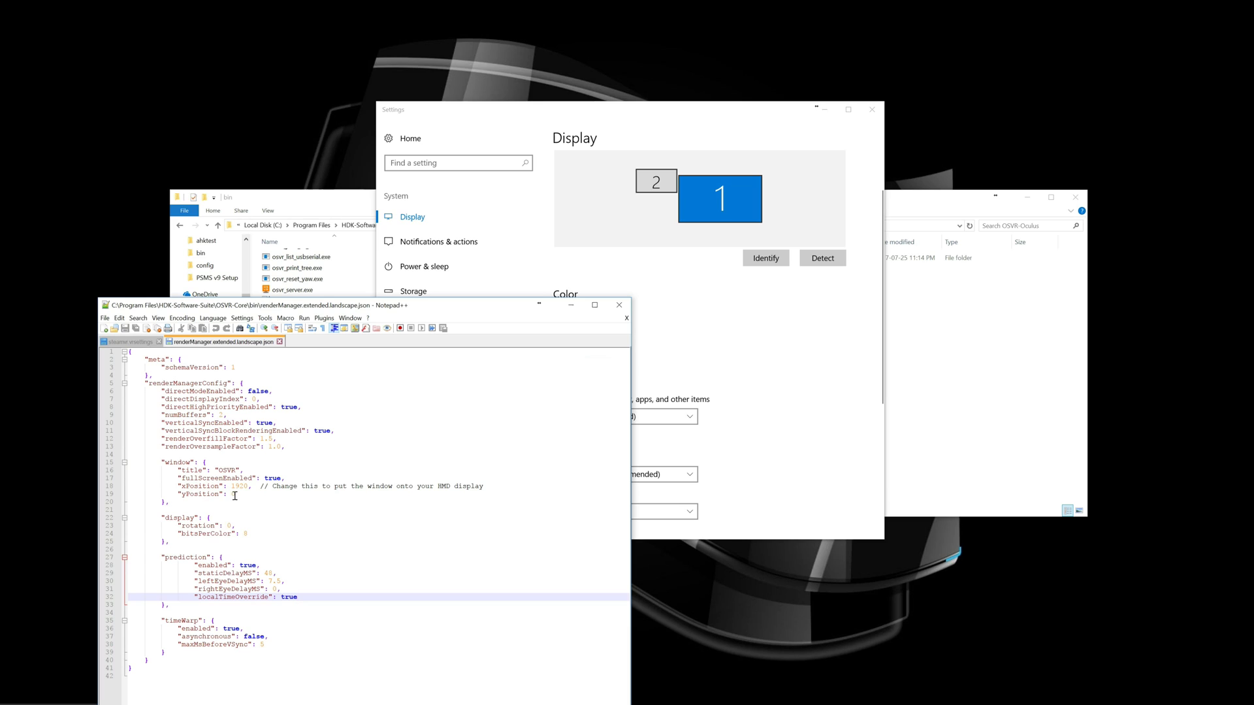
{"action": "double_click", "coordinate": [233, 495]}
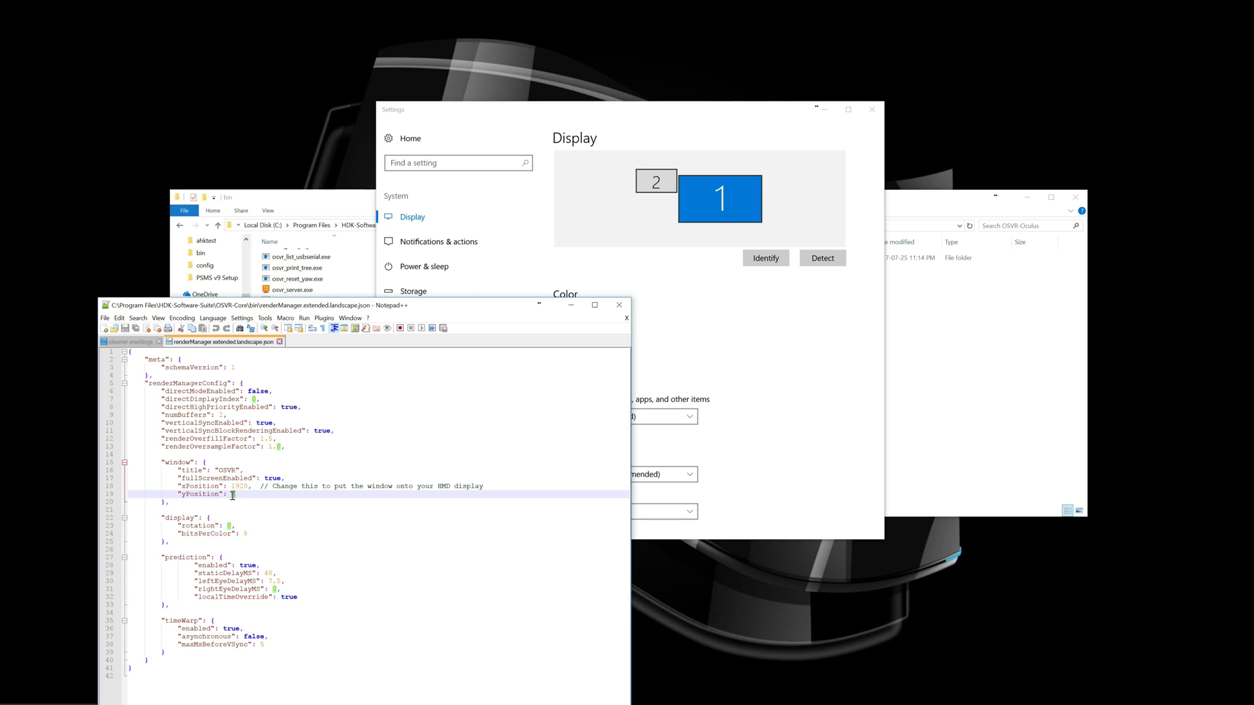
{"action": "left_click", "coordinate": [768, 236]}
{"action": "left_click", "coordinate": [679, 177]}
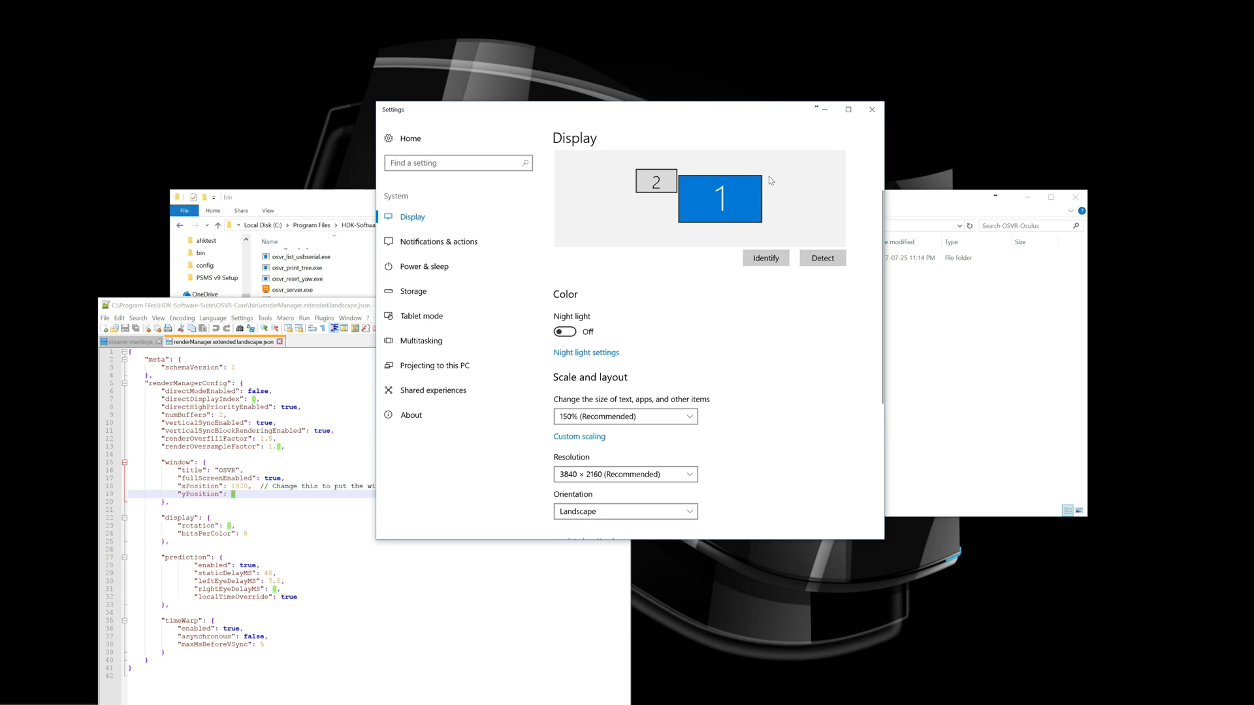
{"action": "scroll", "coordinate": [821, 214], "scroll_direction": "down", "scroll_amount": 3}
{"action": "scroll", "coordinate": [820, 215], "scroll_direction": "down", "scroll_amount": 1}
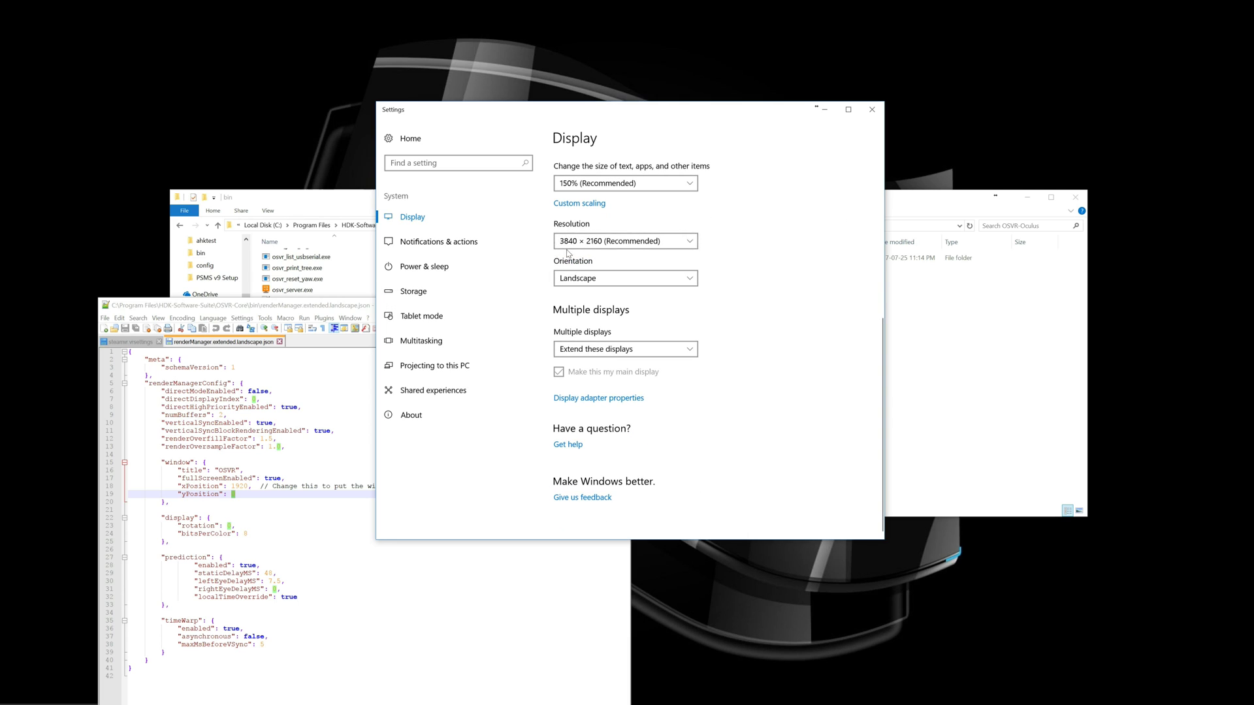
- Set the window's xPosition in renderManager.extended.landscape.json to 3840
{"action": "left_click", "coordinate": [448, 580]}
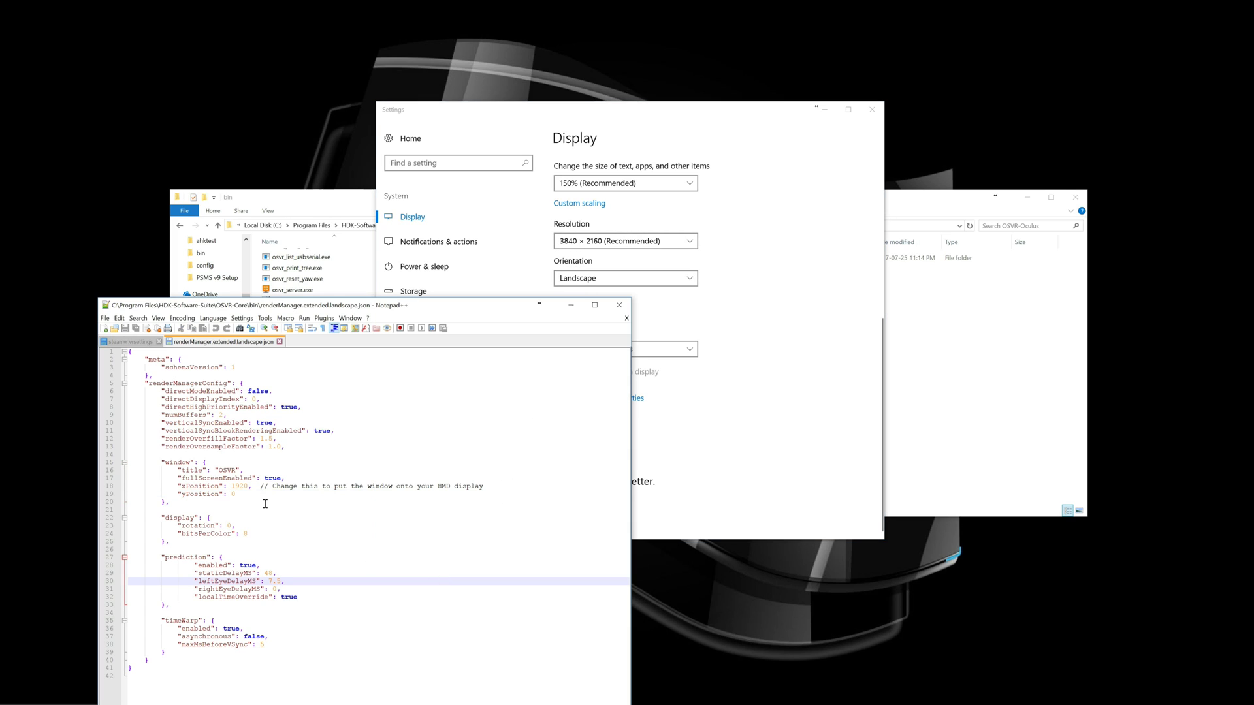
{"action": "left_click", "coordinate": [249, 486]}
{"action": "key", "text": "BackSpace"}
{"action": "key", "text": "BackSpace"}
{"action": "key", "text": "BackSpace"}
{"action": "key", "text": "BackSpace"}
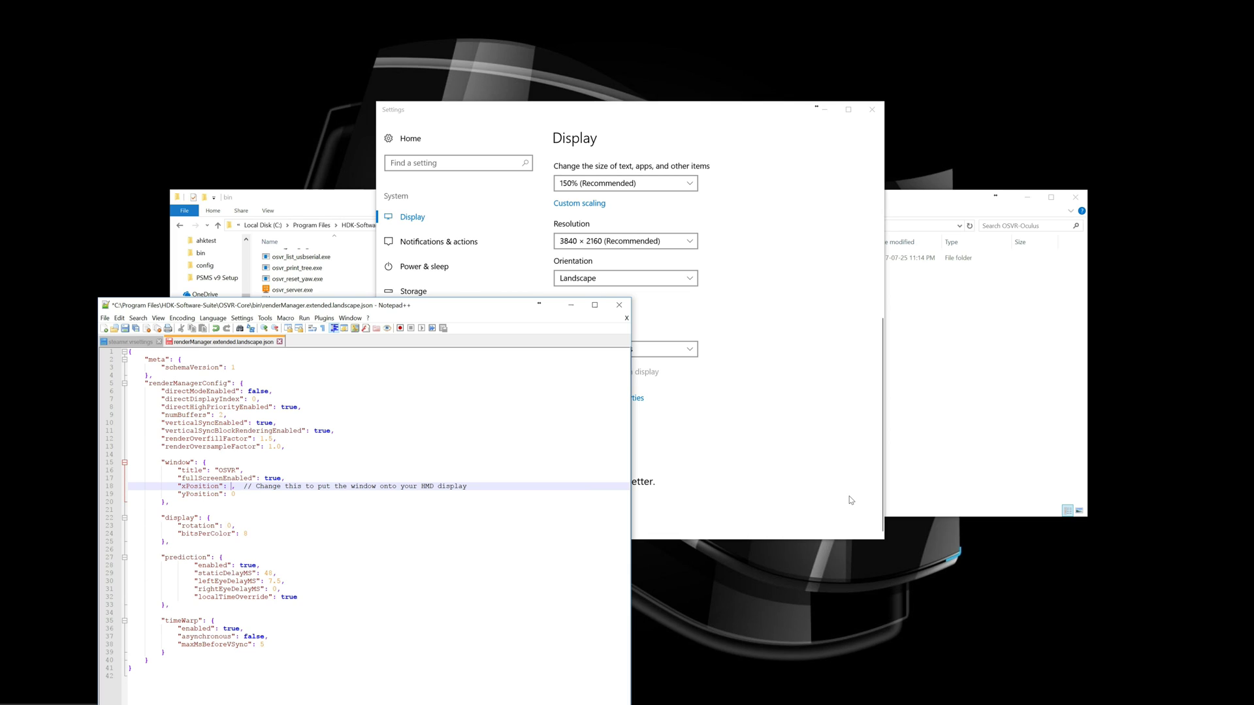
{"action": "type", "text": "3840"}
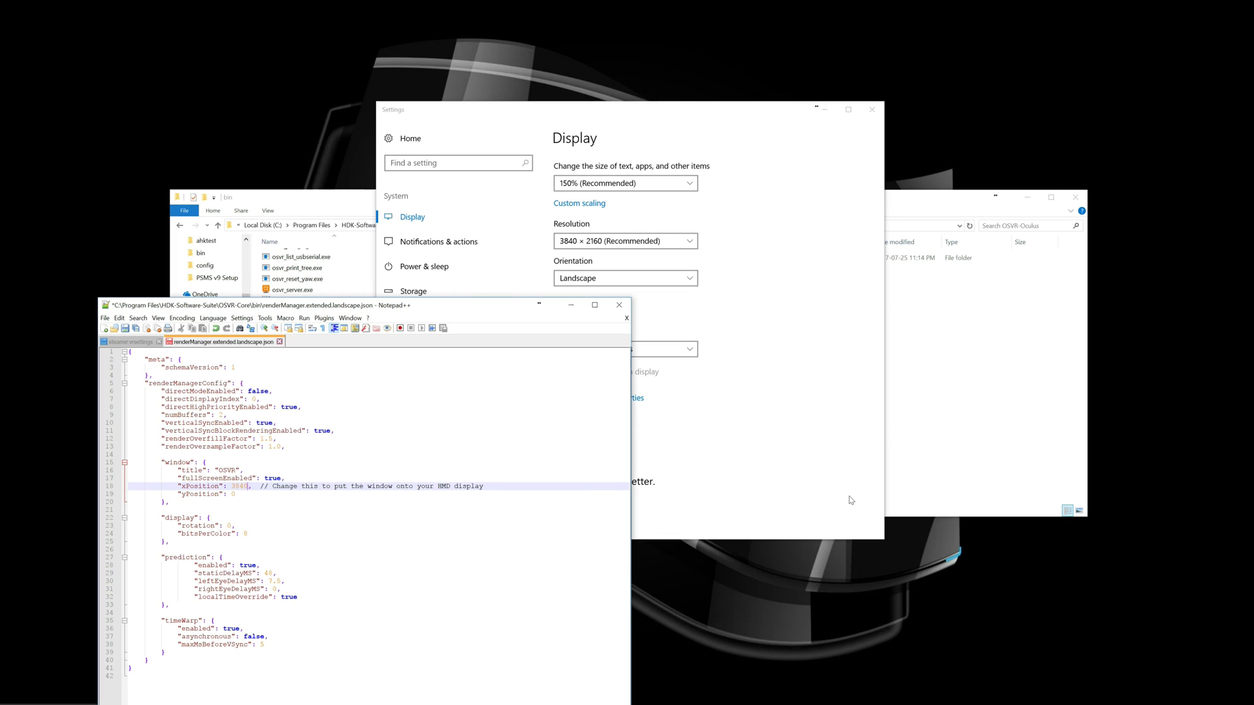
{"action": "left_click", "coordinate": [504, 539]}
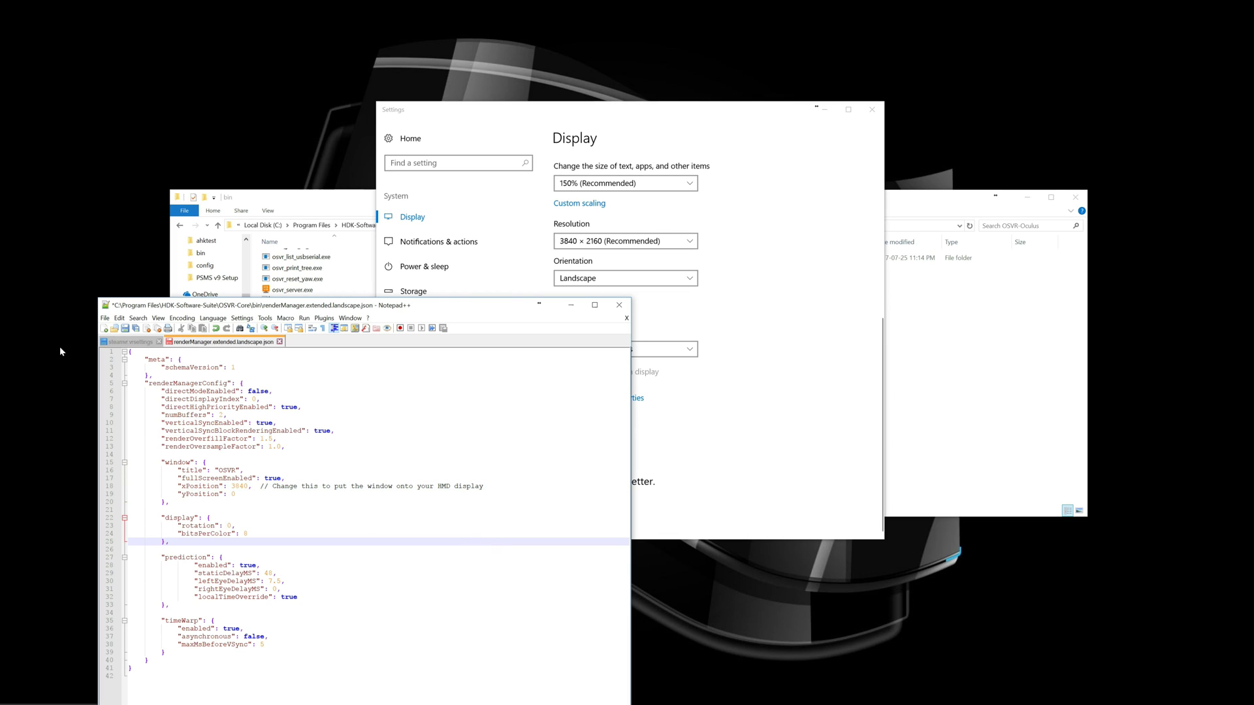
- Save renderManager.extended.landscape.json, and close both open files and Notepad++
{"action": "left_click", "coordinate": [125, 328]}
{"action": "left_click", "coordinate": [279, 341]}
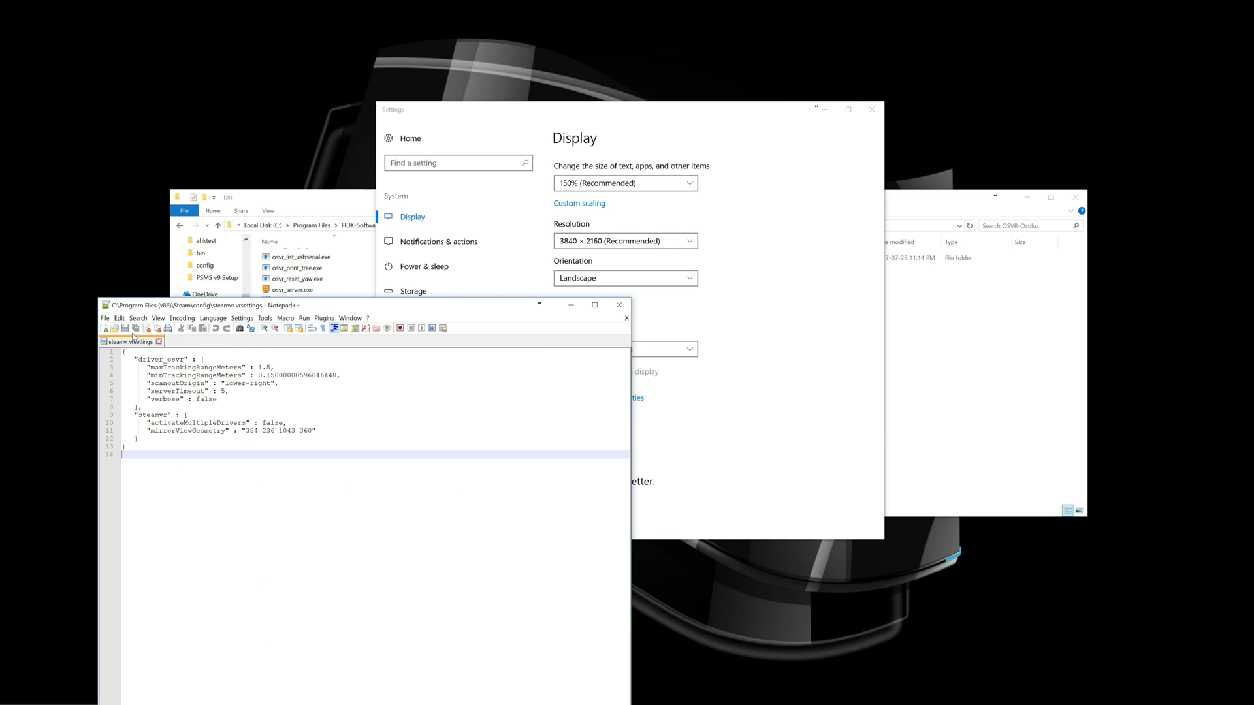
{"action": "left_click", "coordinate": [159, 341]}
{"action": "left_click", "coordinate": [619, 310]}
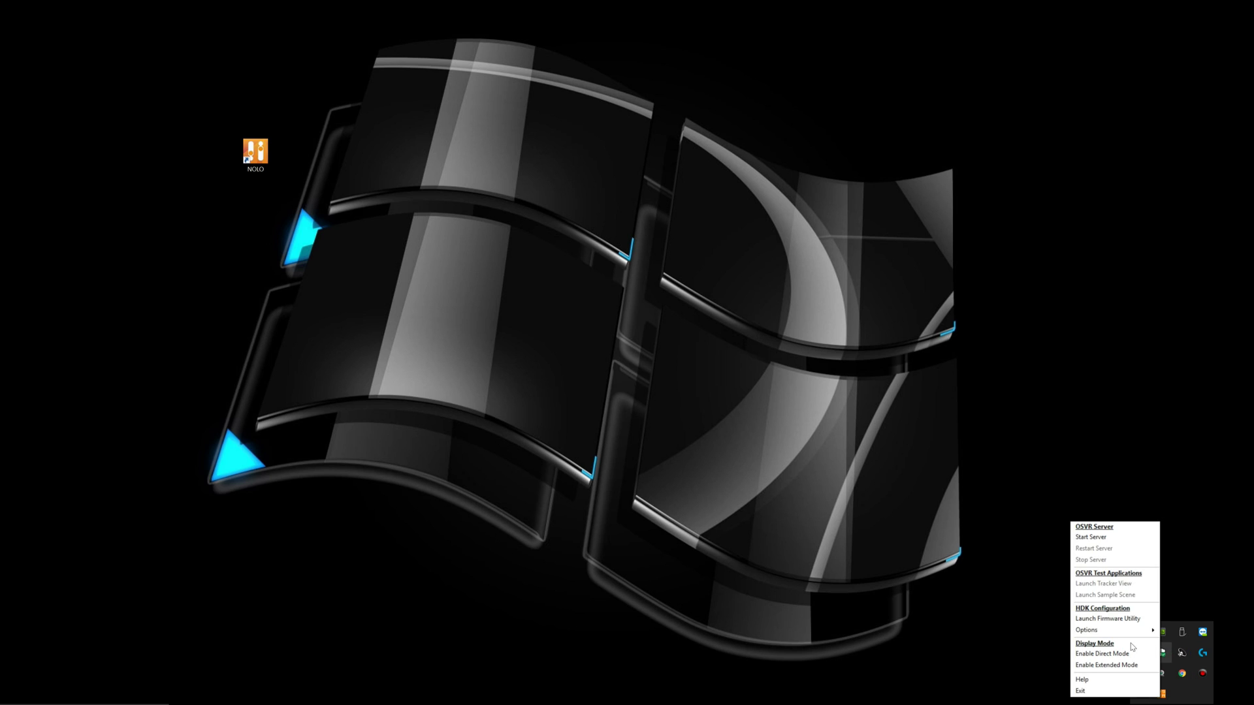
- Look over the OSVR tray app's server, HDK configuration and display mode options, and dismiss them
{"action": "mouse_move", "coordinate": [1110, 630]}
{"action": "left_click", "coordinate": [1200, 652]}
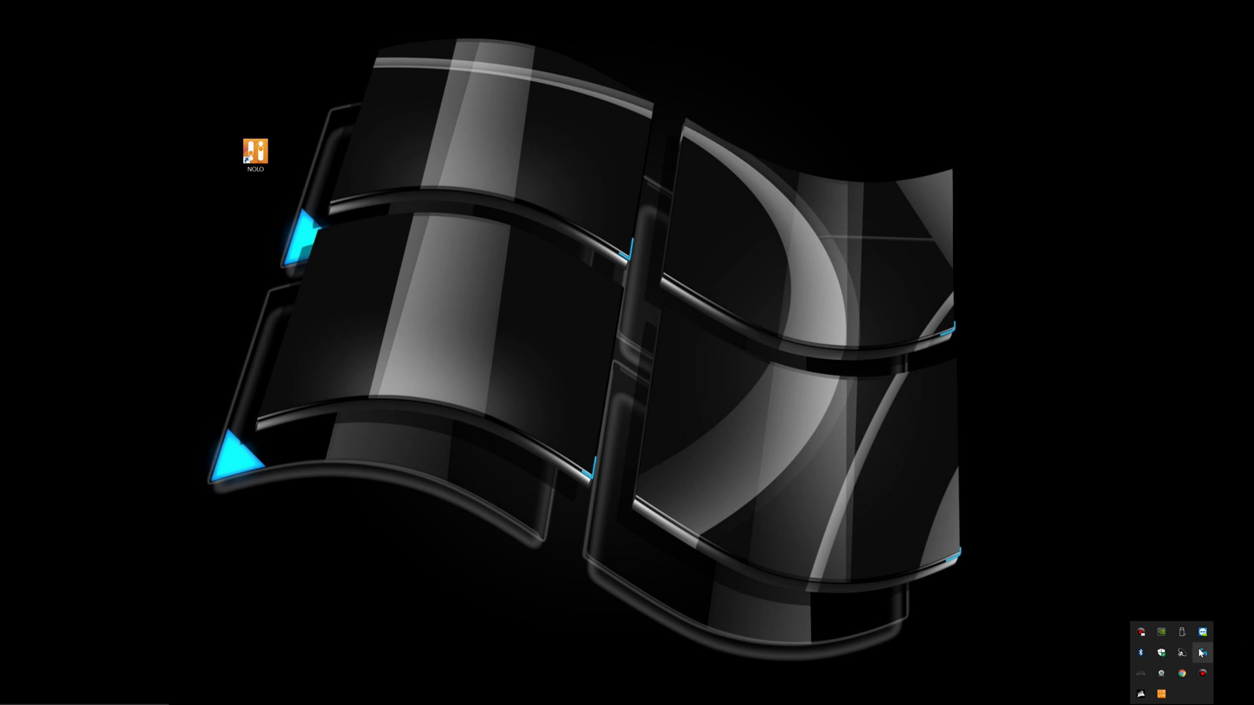
- Accept starting the OSVR server with the new configuration, and open the Windows display settings beside the server console
{"action": "double_click", "coordinate": [413, 411]}
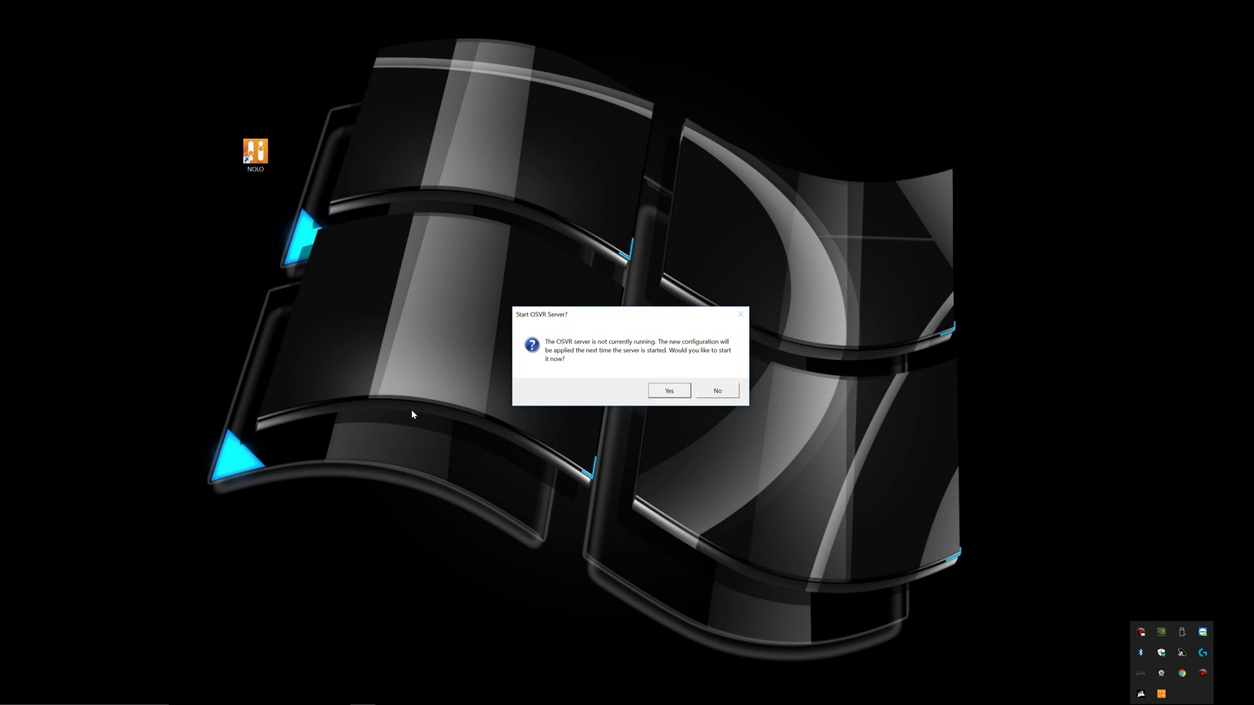
{"action": "left_click", "coordinate": [668, 389]}
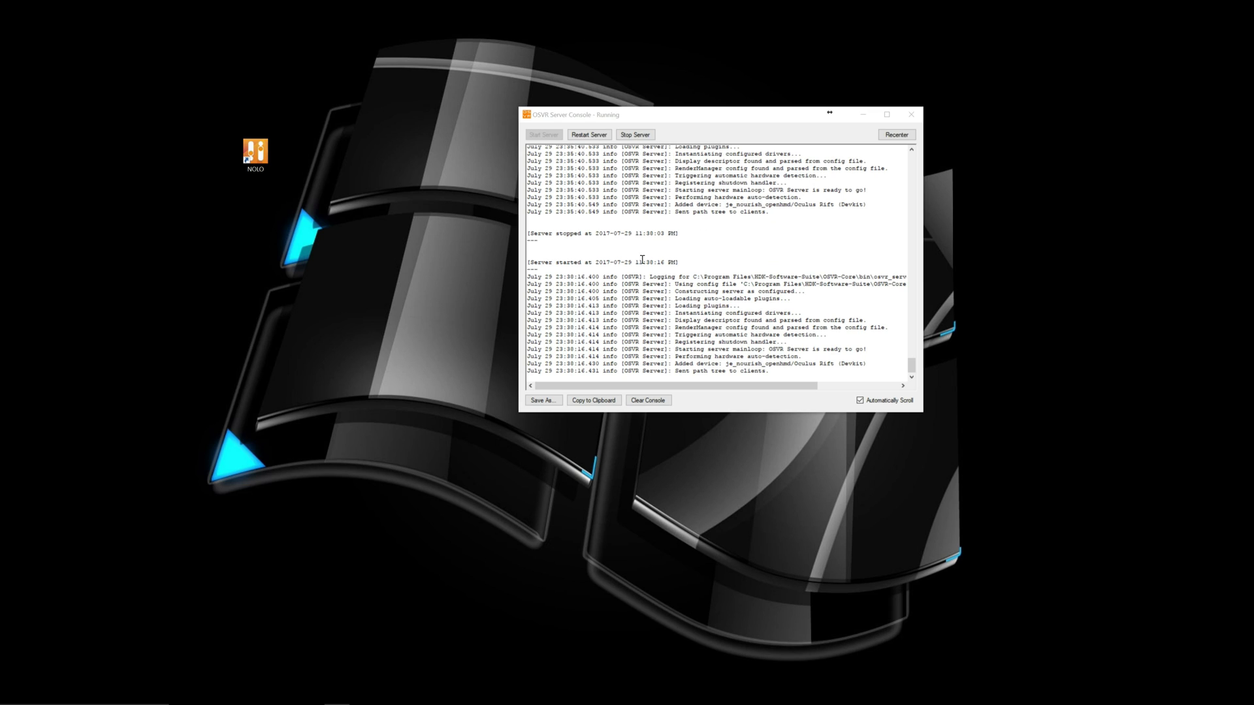
{"action": "right_click", "coordinate": [328, 303]}
{"action": "left_click", "coordinate": [416, 417]}
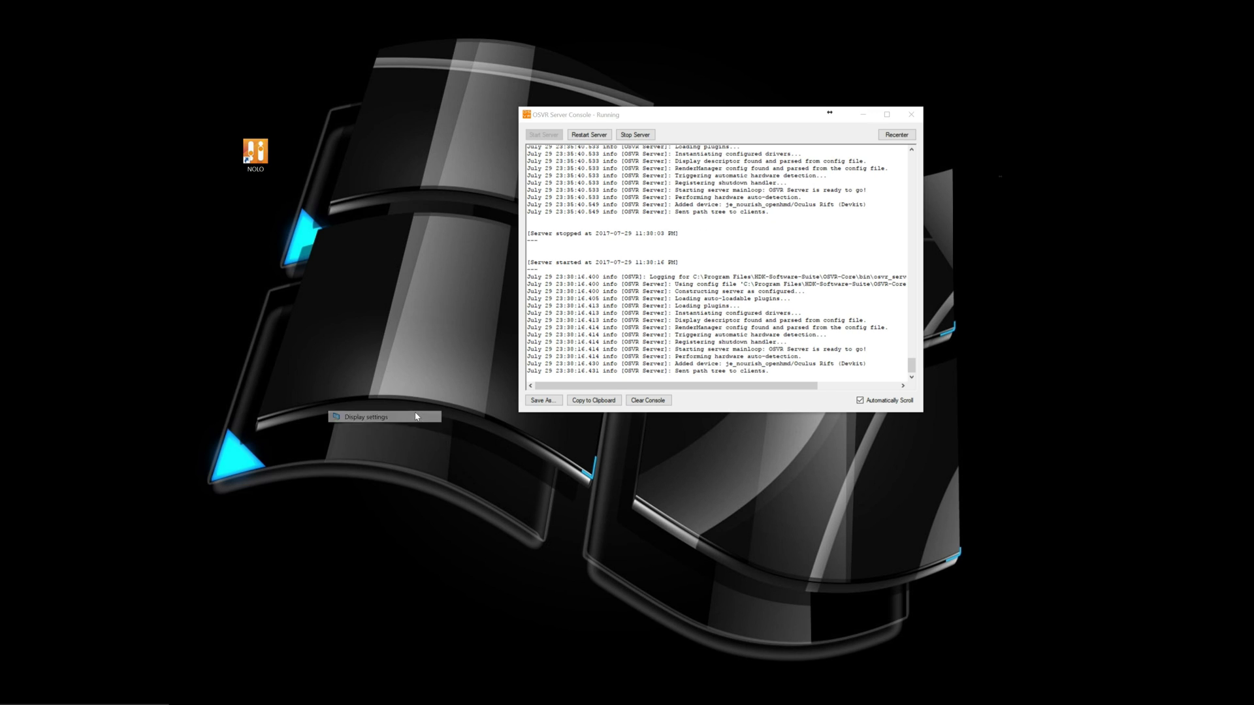
{"action": "left_click_drag", "start_coordinate": [845, 183], "coordinate": [319, 197]}
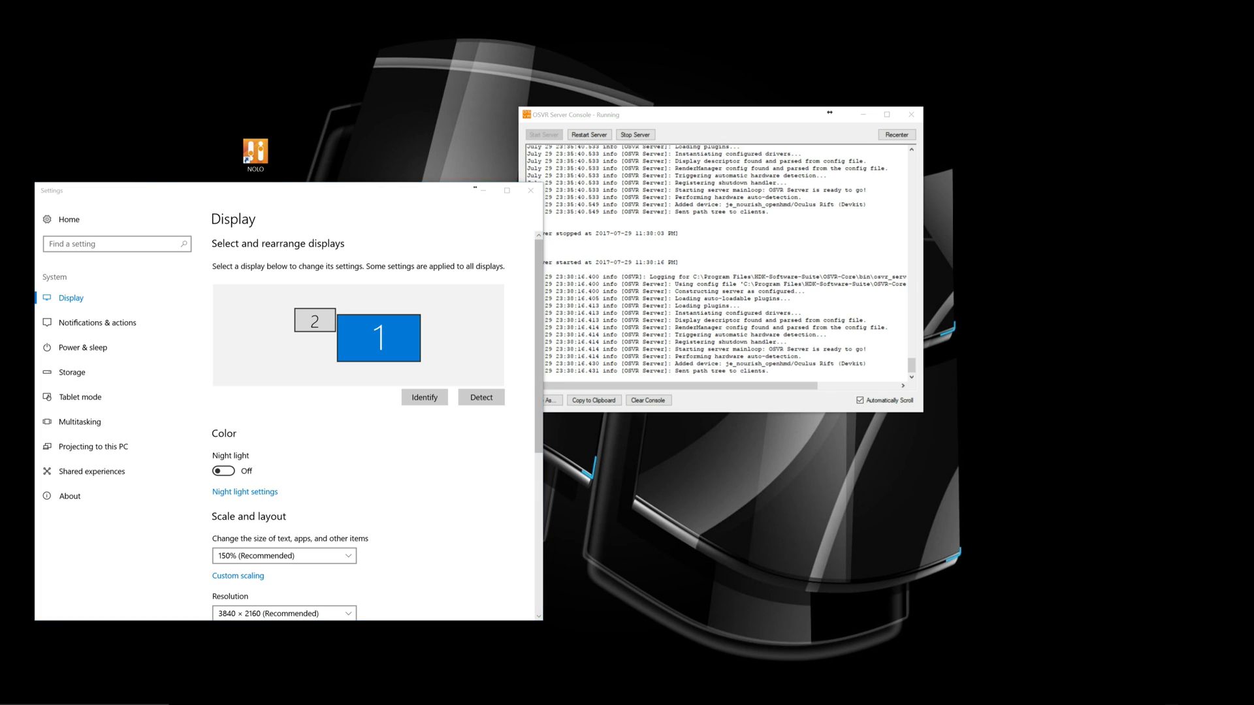
- Try to enable extended display mode for the headset through the OSVR tray app
{"action": "left_click", "coordinate": [1172, 704]}
{"action": "right_click", "coordinate": [1162, 694]}
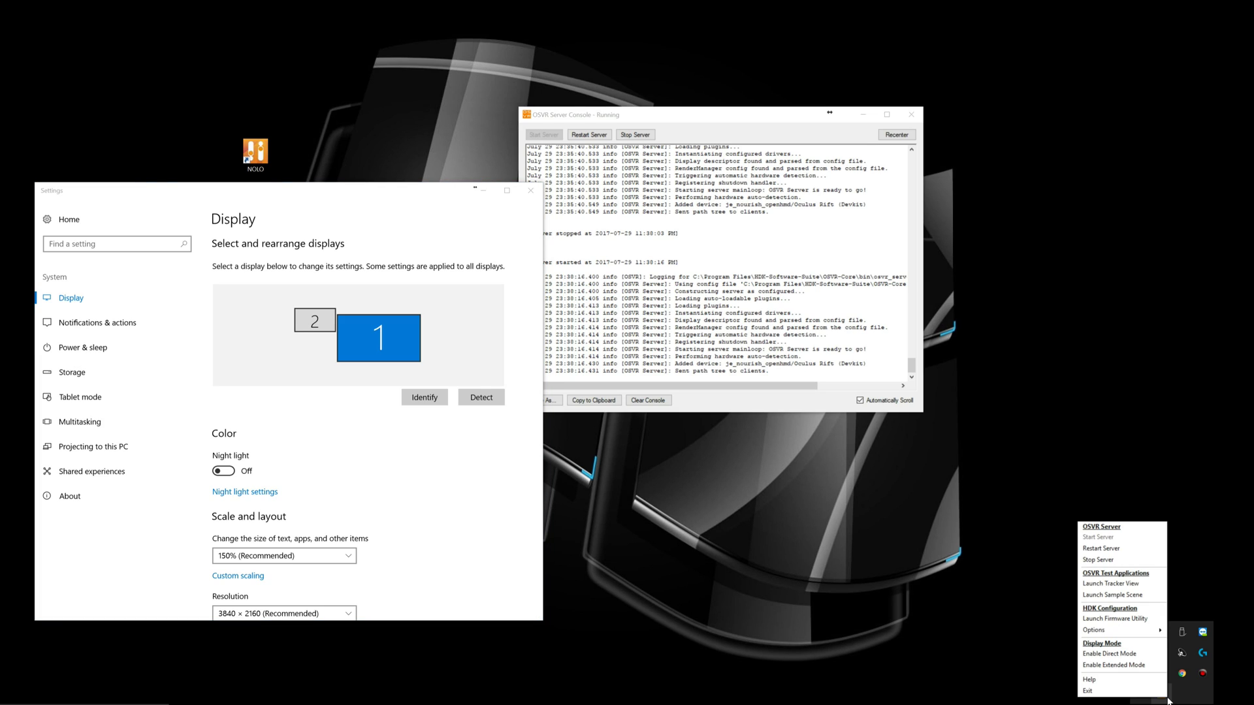
{"action": "left_click", "coordinate": [1136, 665]}
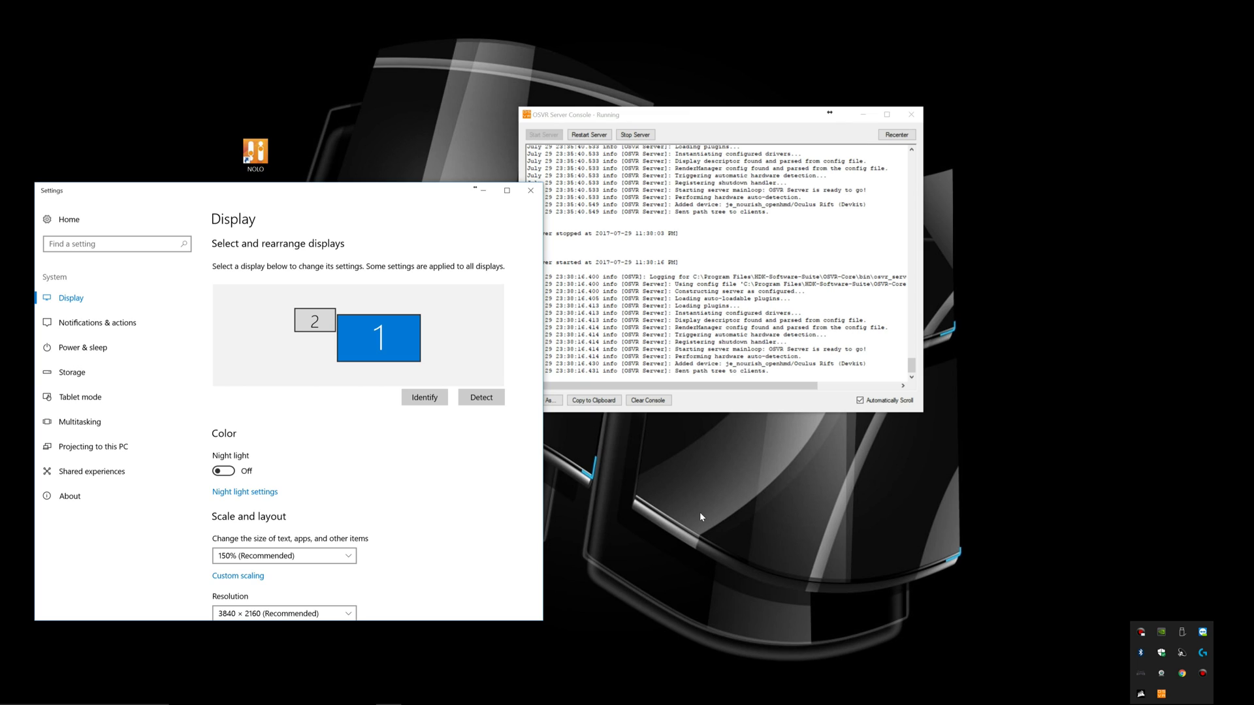
{"action": "right_click", "coordinate": [673, 505]}
{"action": "left_click", "coordinate": [590, 539]}
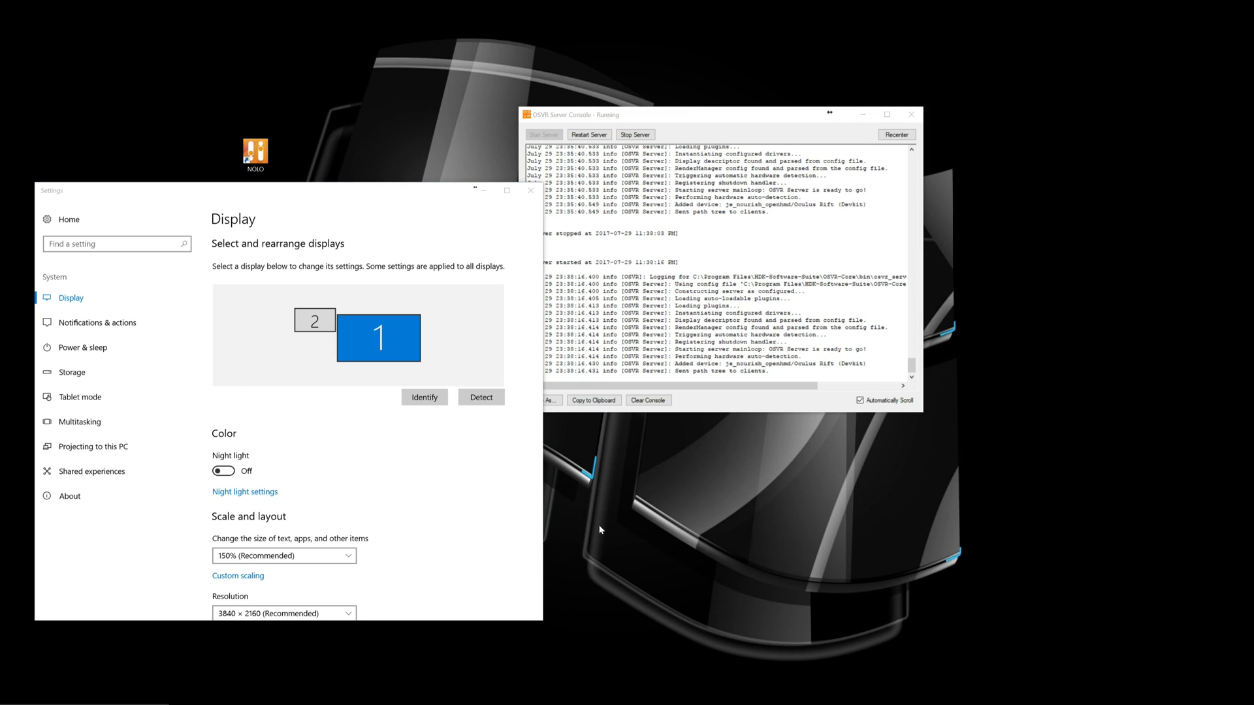
- Uninstall the Rift DK2 monitor in Device Manager, including deletion of its driver software
{"action": "key", "text": "super+x"}
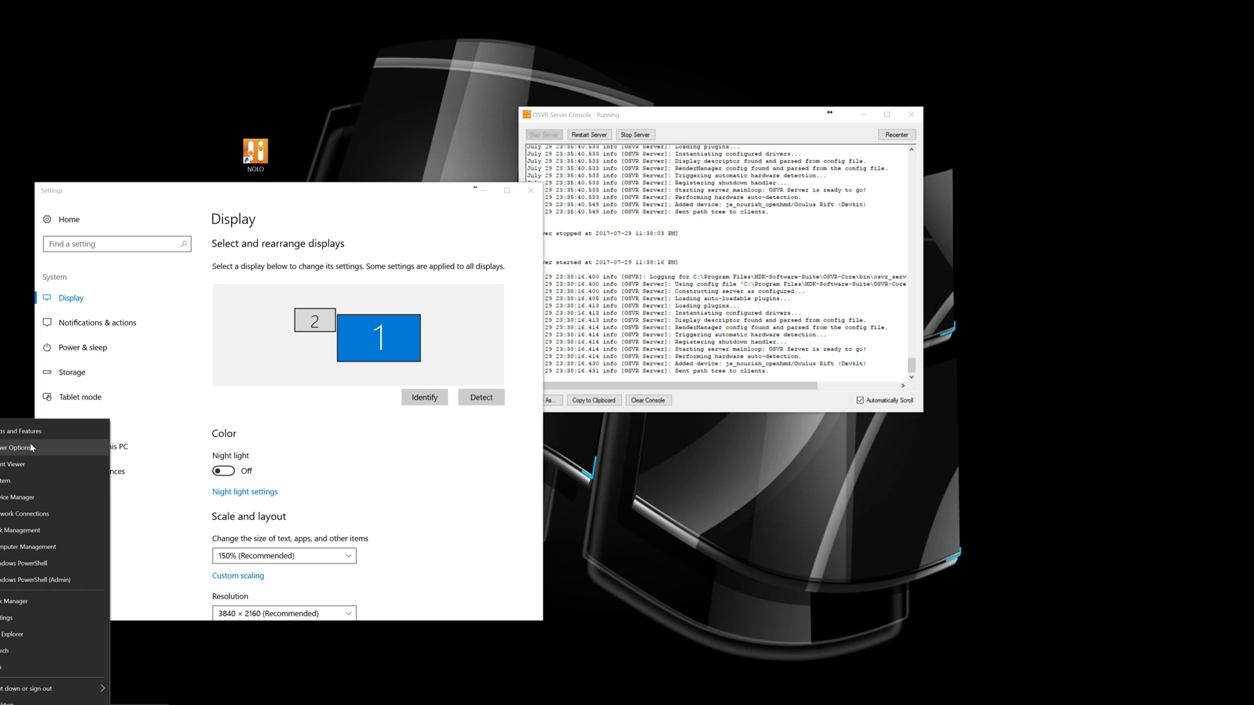
{"action": "left_click", "coordinate": [17, 497]}
{"action": "left_click_drag", "start_coordinate": [217, 16], "coordinate": [902, 307]}
{"action": "left_click", "coordinate": [707, 474]}
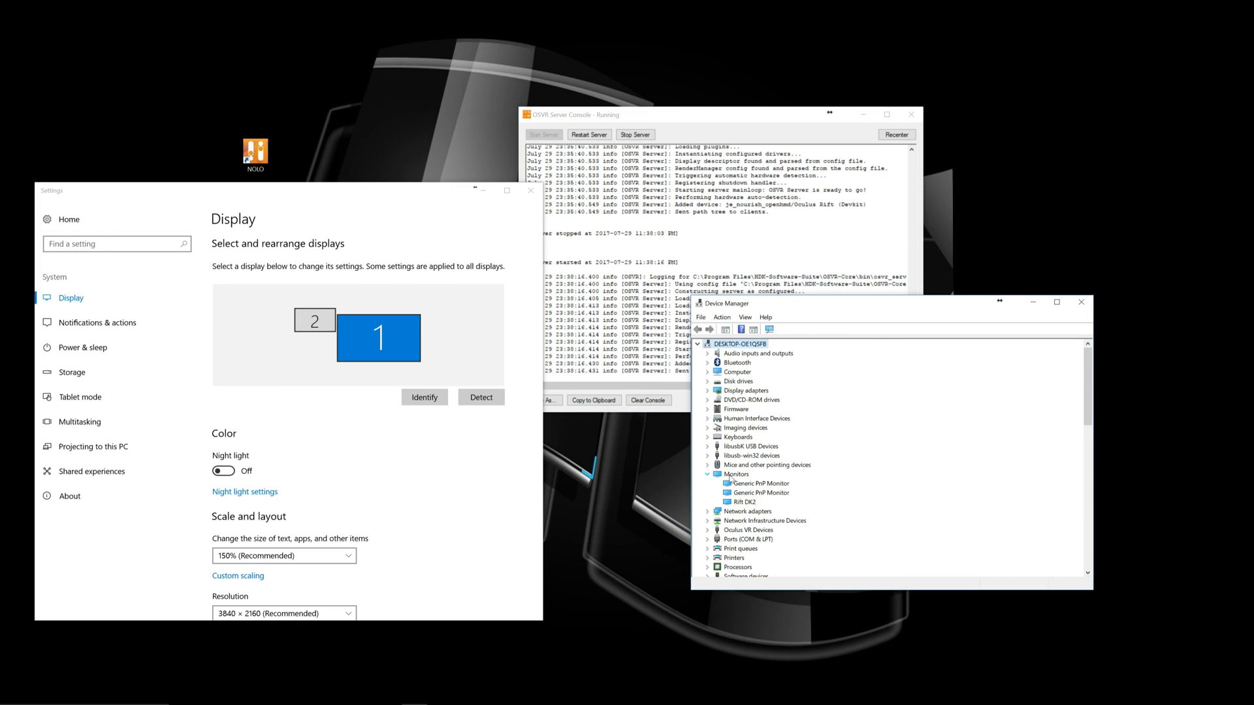
{"action": "left_click", "coordinate": [738, 503]}
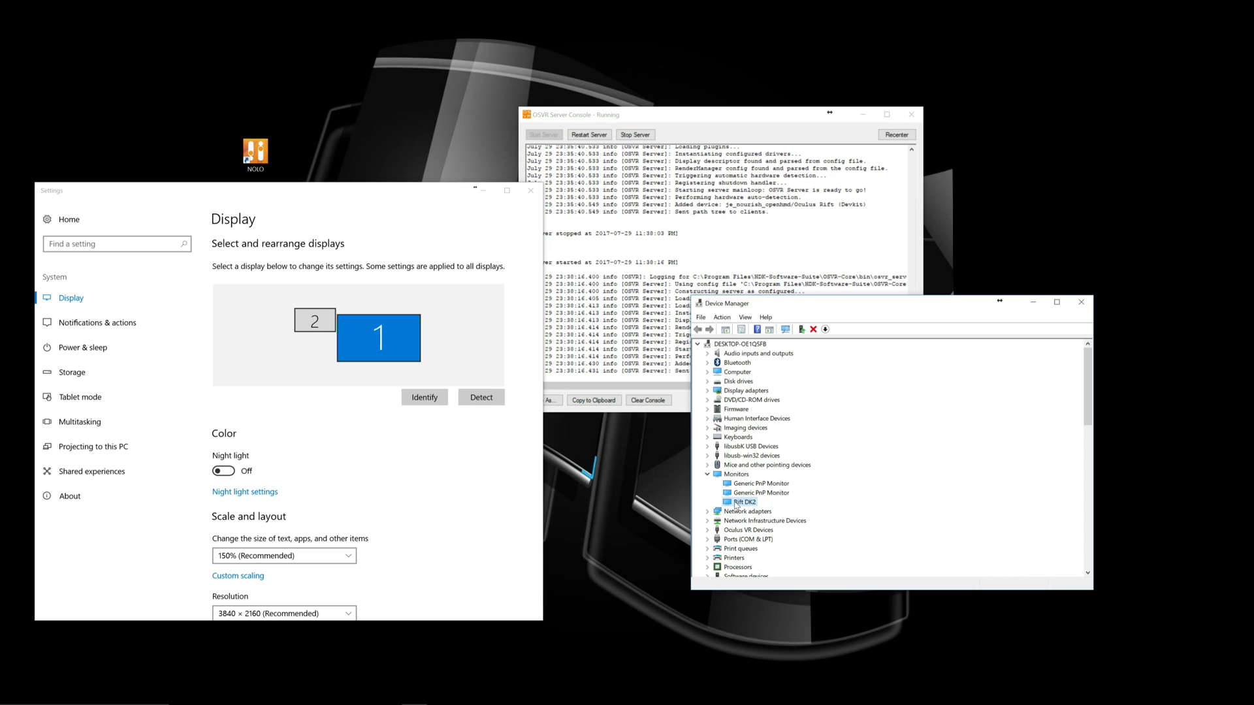
{"action": "right_click", "coordinate": [736, 505]}
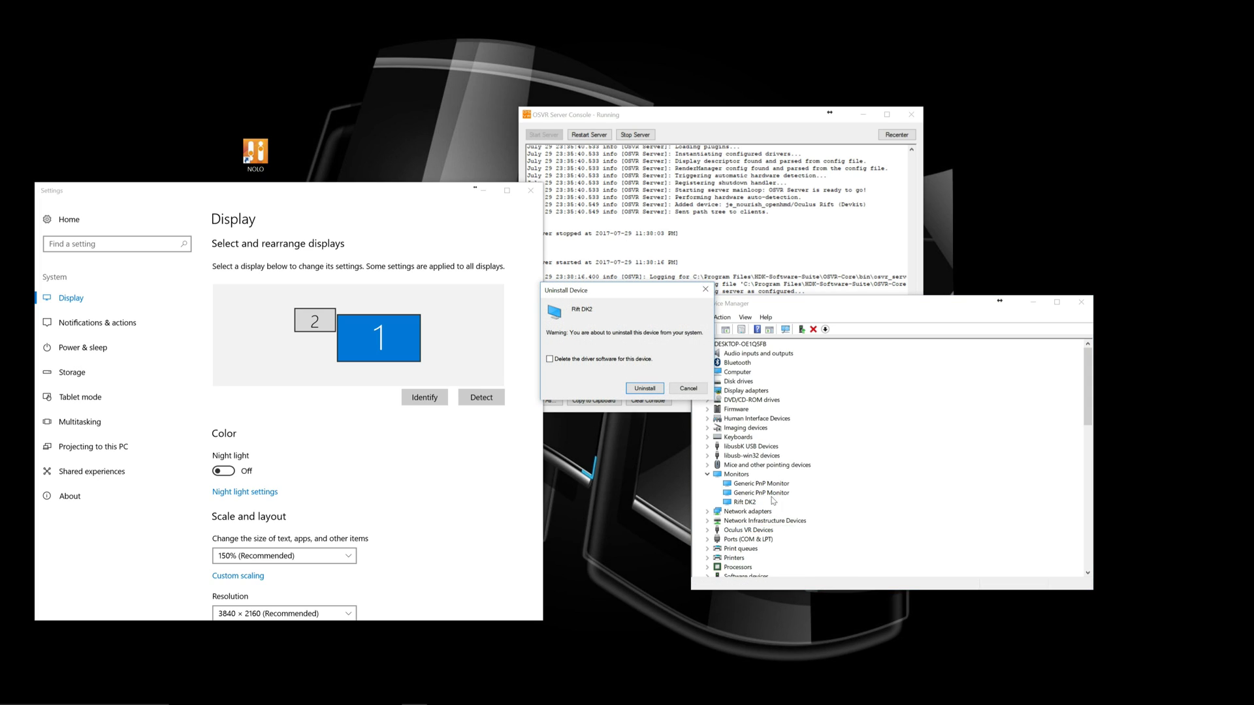
{"action": "left_click", "coordinate": [563, 361]}
{"action": "left_click", "coordinate": [645, 388]}
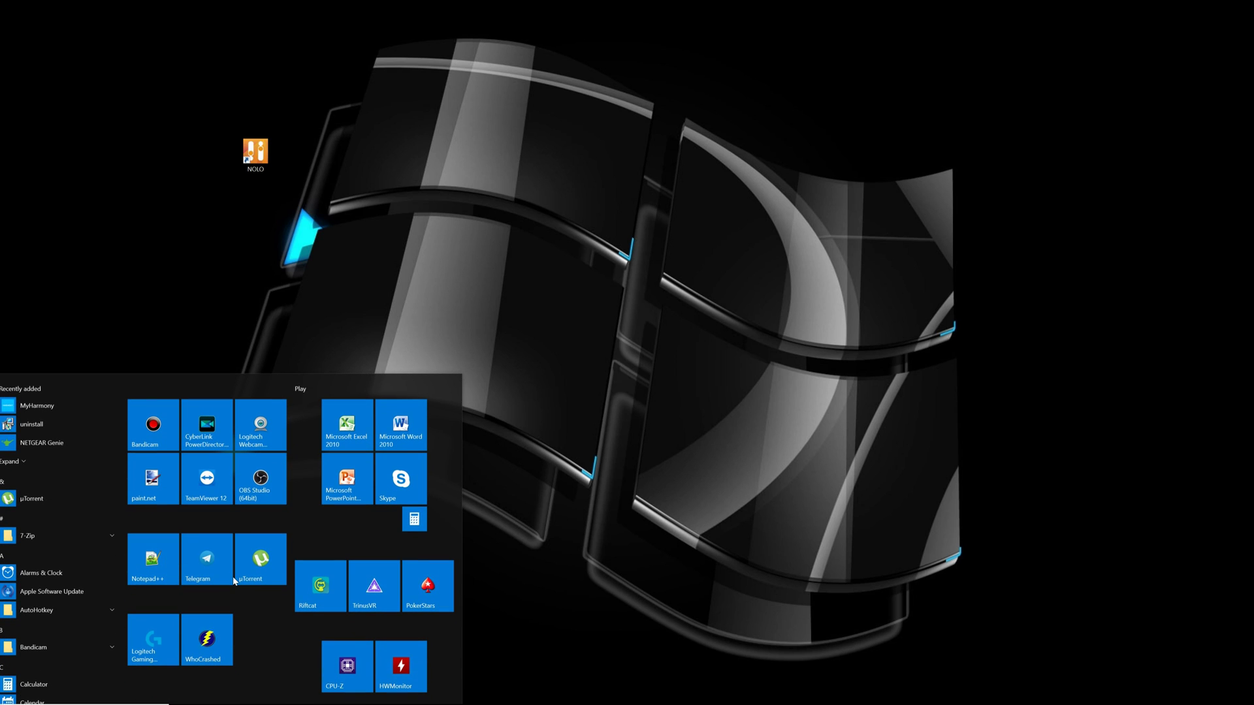
- Open Command Prompt as administrator and run "net stop ovrservice" to stop the Oculus service
{"action": "type", "text": "cmd"}
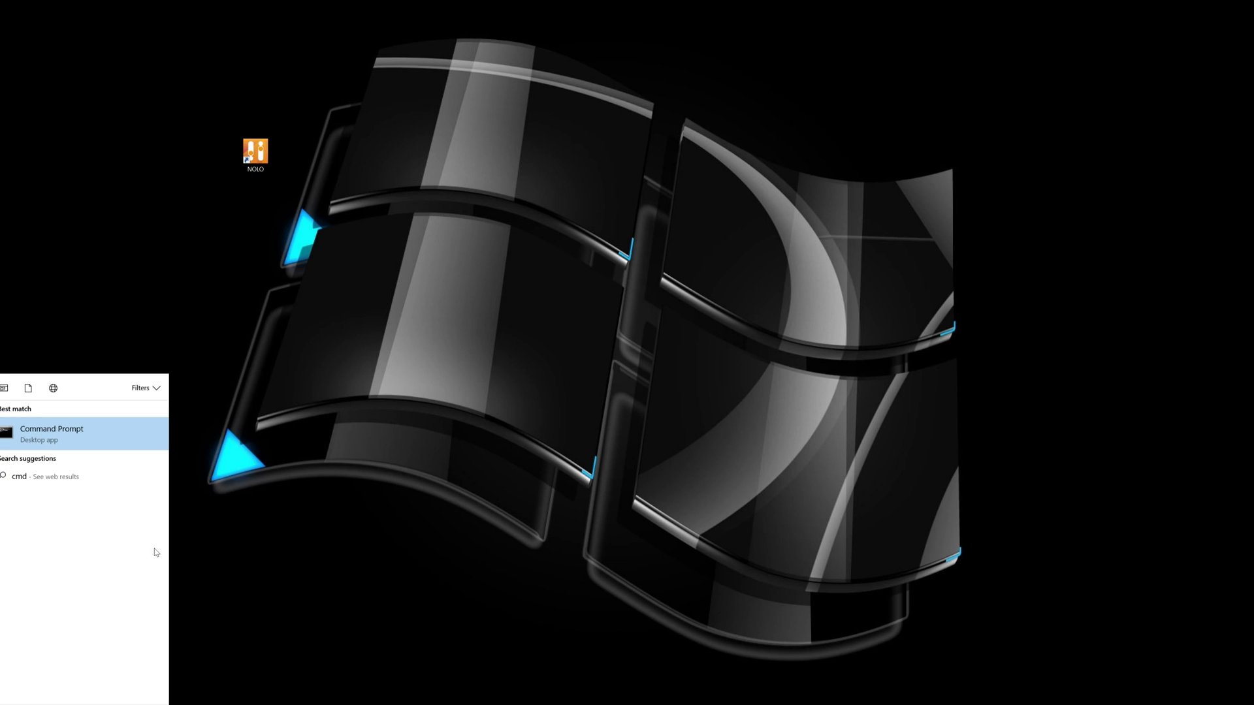
{"action": "right_click", "coordinate": [114, 433]}
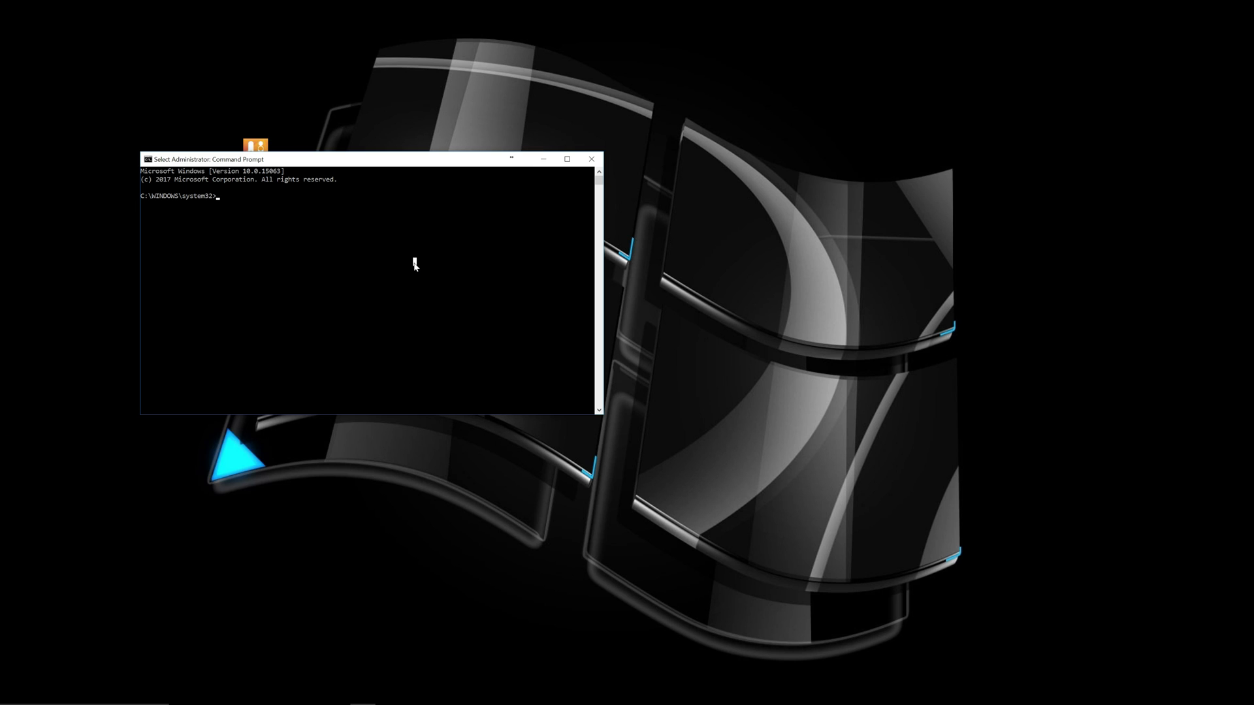
{"action": "type", "text": "net stop ovrservice"}
{"action": "key", "text": "Return"}
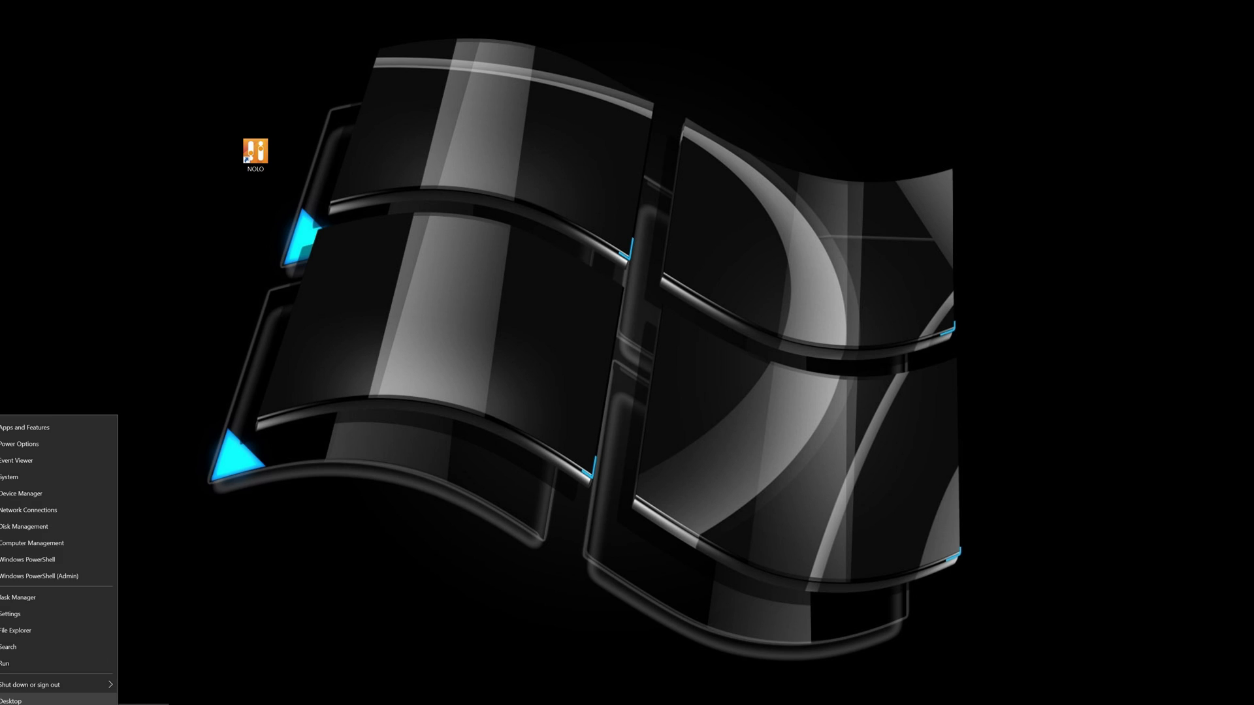
- Reopen Device Manager and check how the headset is listed under Monitors
{"action": "left_click", "coordinate": [47, 494]}
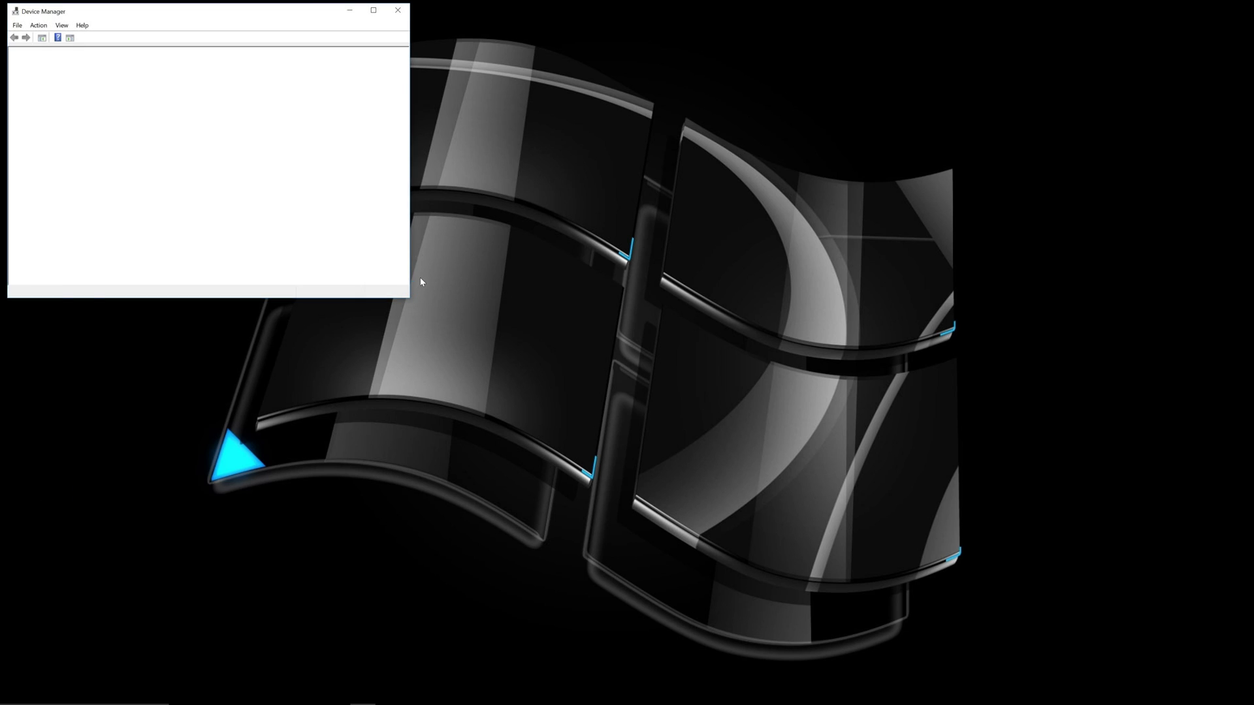
{"action": "left_click", "coordinate": [24, 183]}
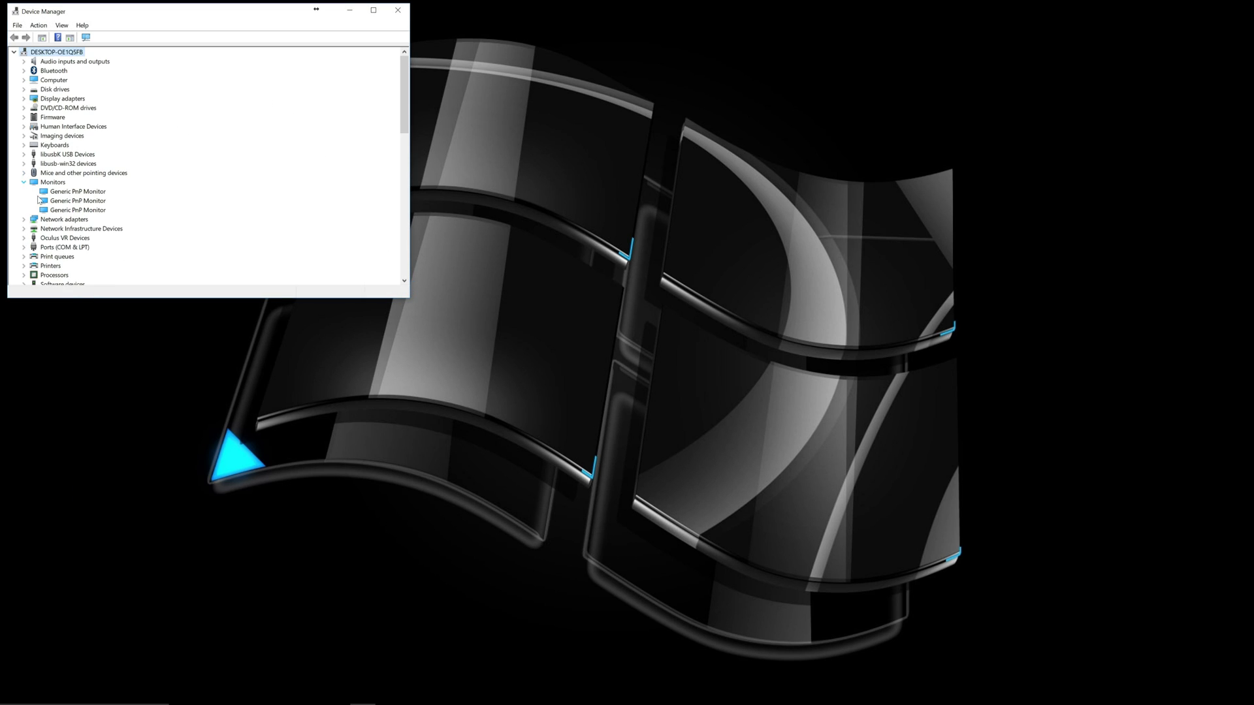
{"action": "left_click", "coordinate": [76, 210]}
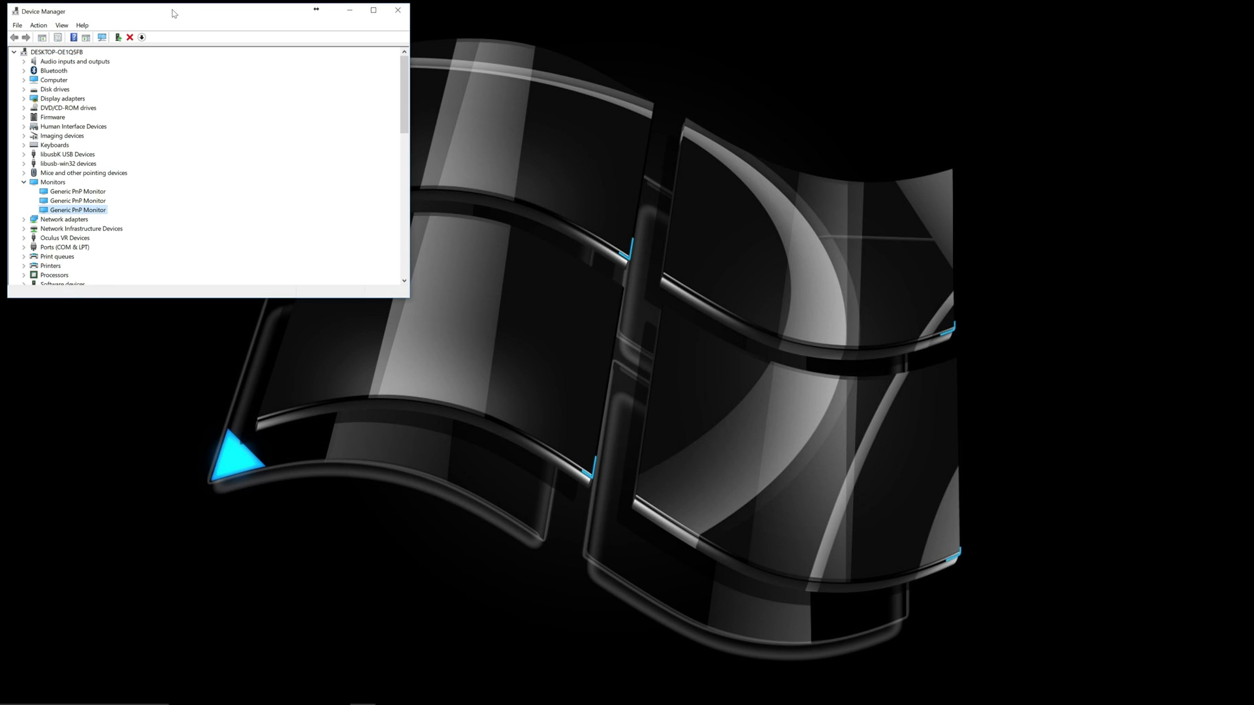
{"action": "left_click_drag", "start_coordinate": [173, 11], "coordinate": [251, 112]}
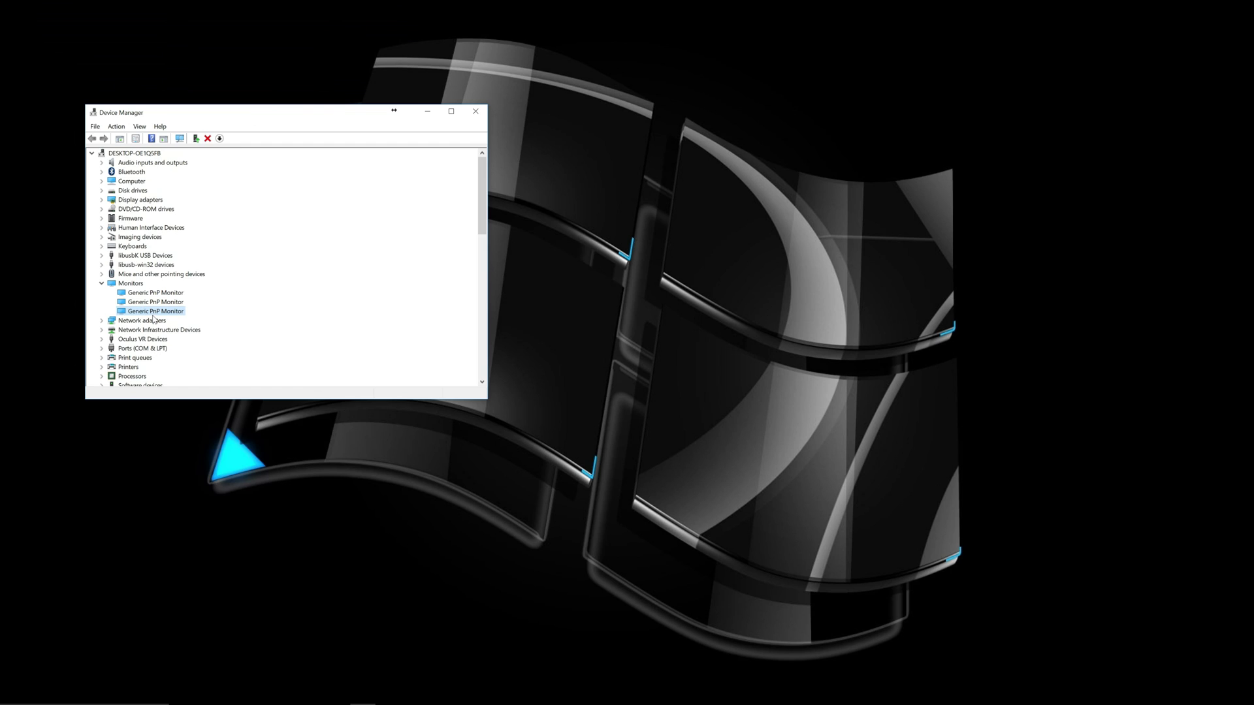
- Start the OSVR server from its tray app and move the server console clear of Device Manager
{"action": "left_click", "coordinate": [1173, 704]}
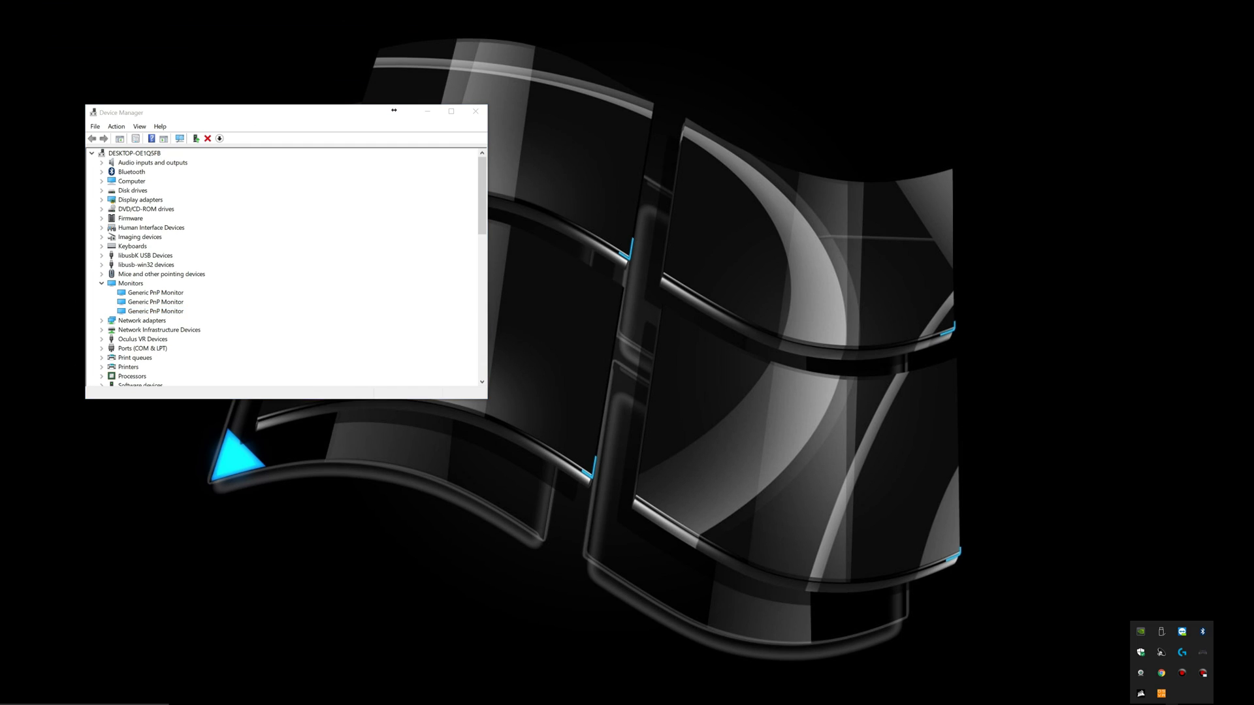
{"action": "right_click", "coordinate": [1164, 694]}
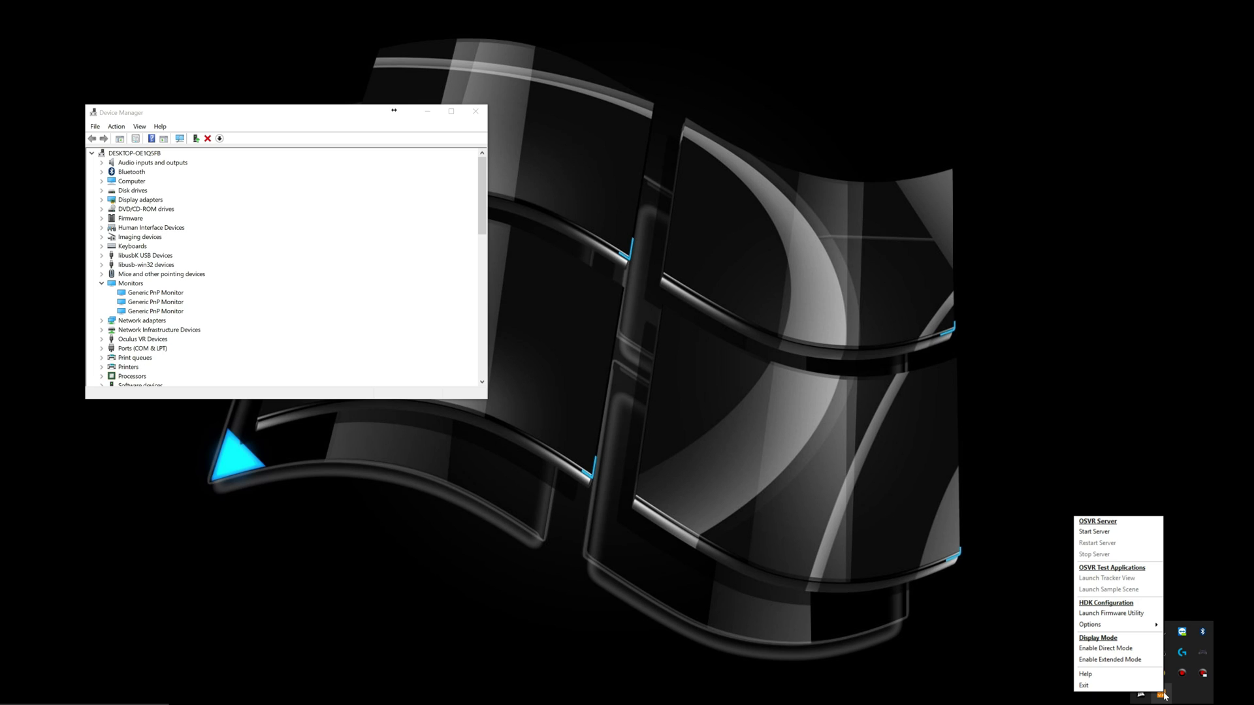
{"action": "left_click", "coordinate": [1128, 531]}
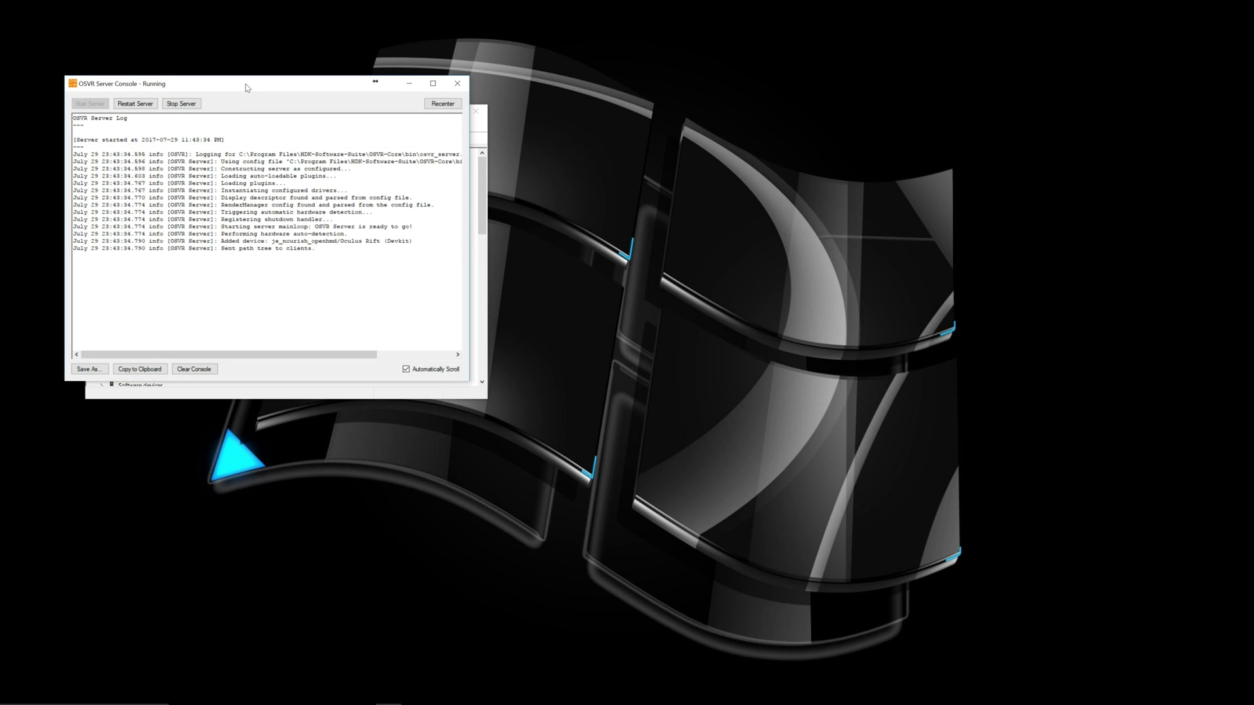
{"action": "left_click_drag", "start_coordinate": [243, 87], "coordinate": [721, 118]}
- Open the Windows display settings and arrange them alongside the OSVR console and Device Manager
{"action": "left_click", "coordinate": [390, 533]}
{"action": "right_click", "coordinate": [369, 501]}
{"action": "left_click", "coordinate": [434, 587]}
{"action": "left_click_drag", "start_coordinate": [653, 180], "coordinate": [825, 202]}
{"action": "left_click_drag", "start_coordinate": [751, 127], "coordinate": [482, 19]}
{"action": "left_click_drag", "start_coordinate": [956, 194], "coordinate": [808, 139]}
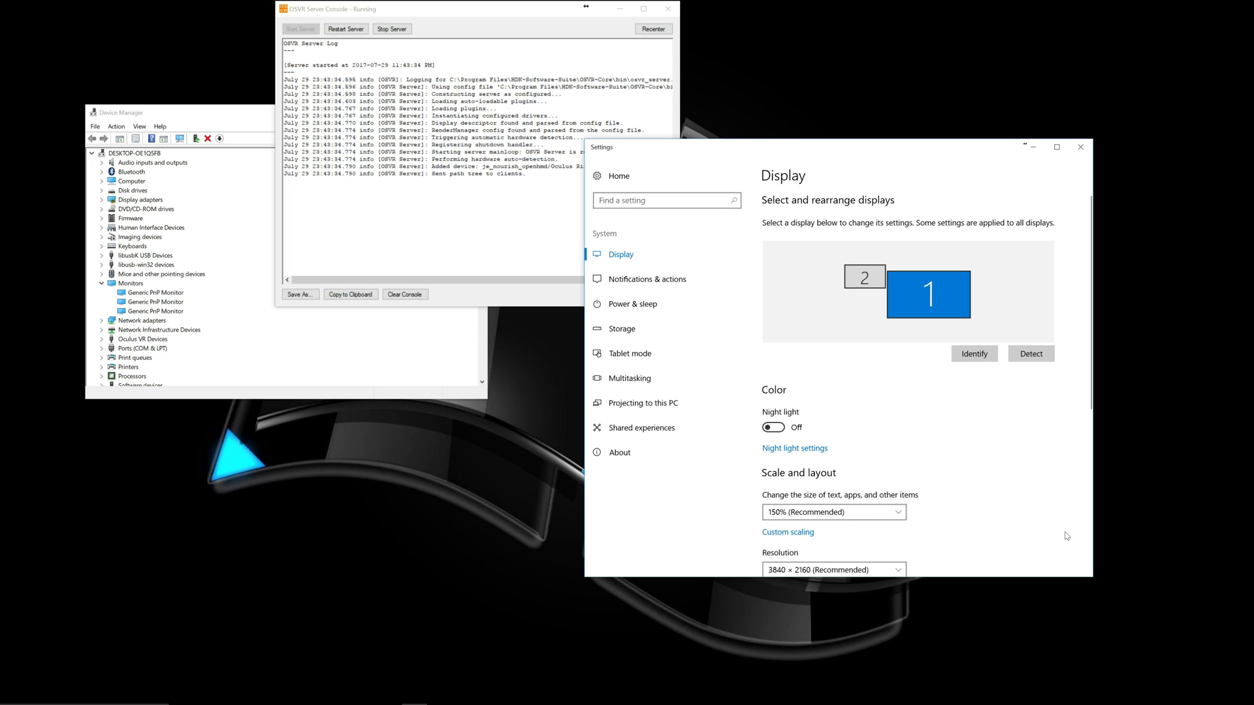
- Enable extended display mode for the headset through the OSVR tray app
{"action": "left_click", "coordinate": [1150, 699]}
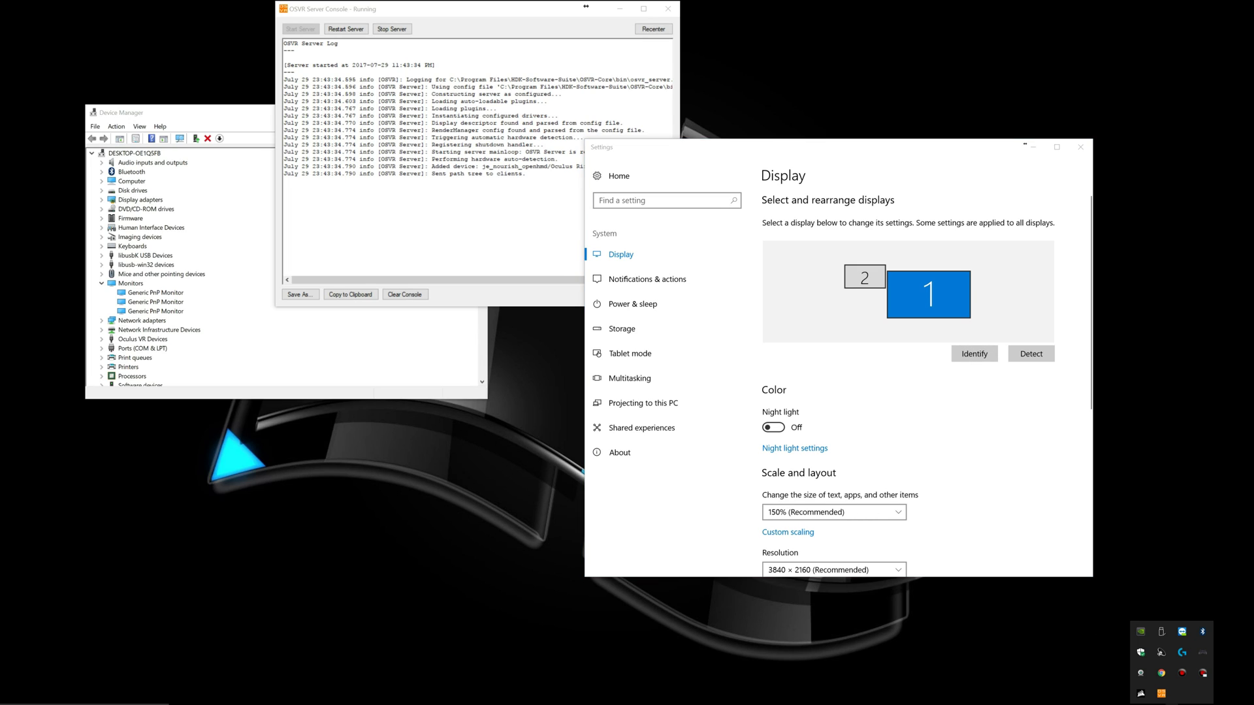
{"action": "right_click", "coordinate": [1161, 696]}
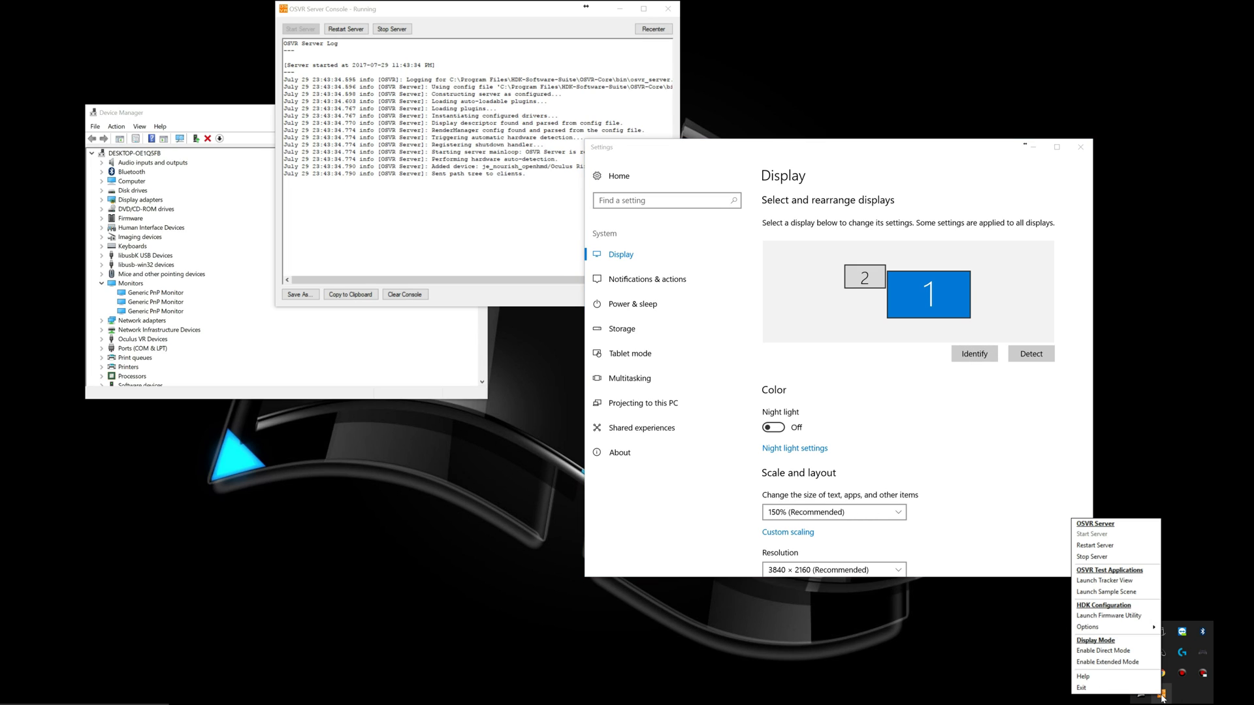
{"action": "left_click", "coordinate": [1125, 663]}
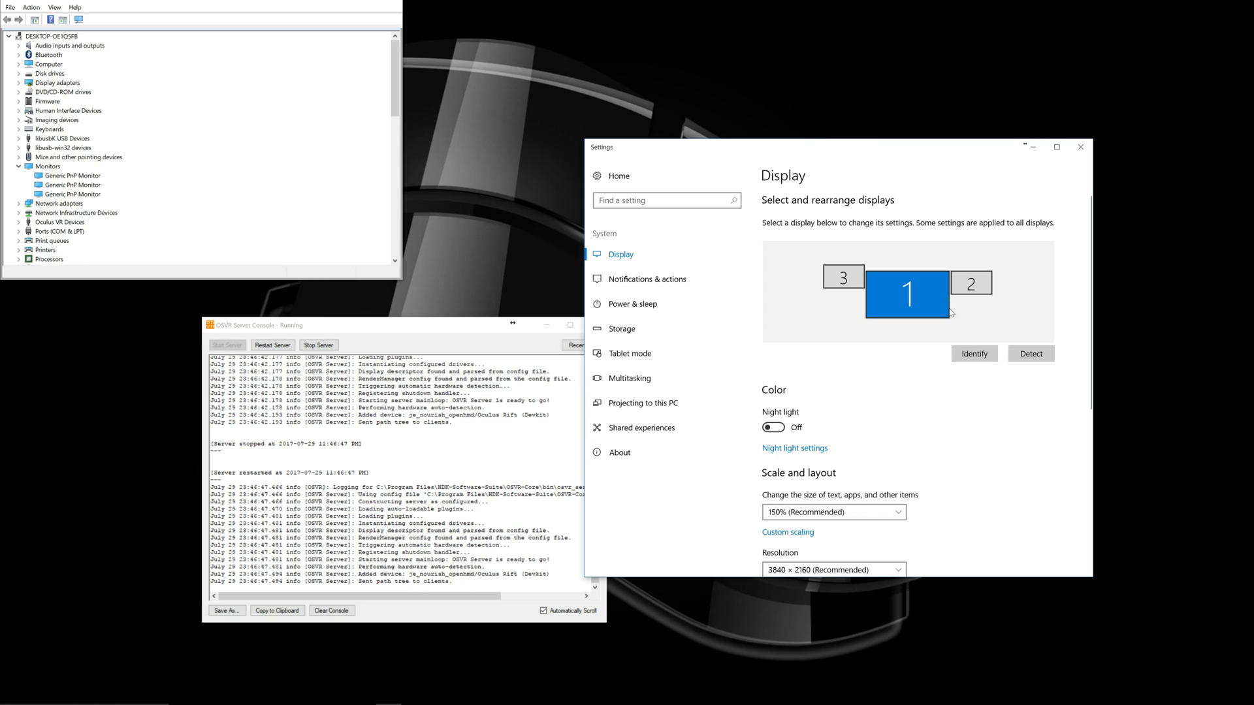
- Select display 2 to check its placement next to display 1, and close Device Manager
{"action": "left_click", "coordinate": [975, 286]}
{"action": "left_click_drag", "start_coordinate": [975, 286], "coordinate": [959, 286]}
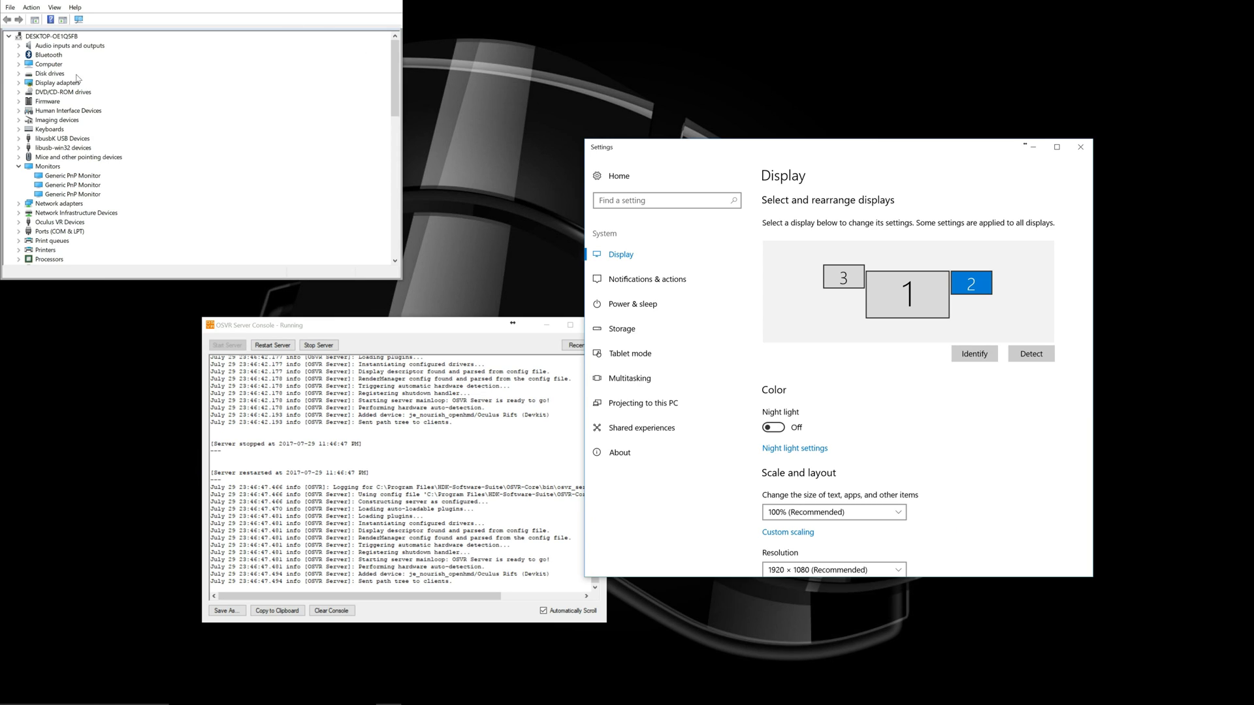
{"action": "key", "text": "alt+F4"}
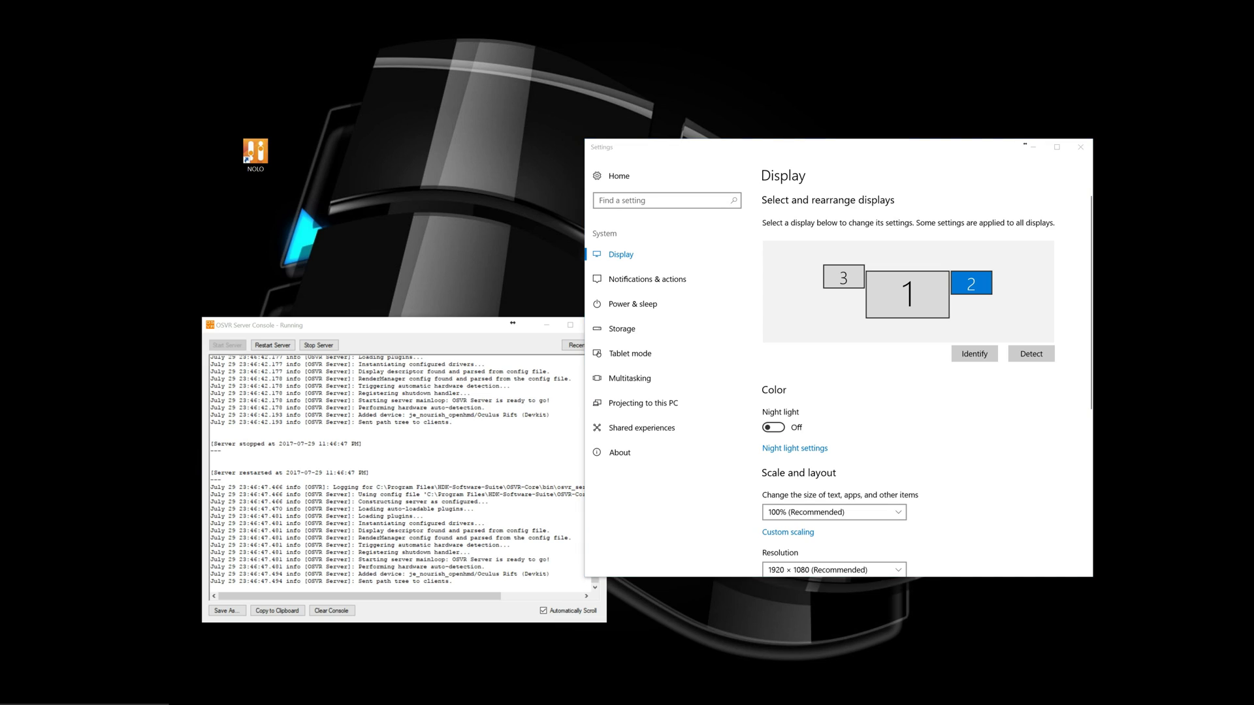
- Move the PS Move and Nolo shortcuts for DK2 and Rifcat onto the main desktop, and look over each one
{"action": "left_click_drag", "start_coordinate": [0, 138], "coordinate": [457, 209]}
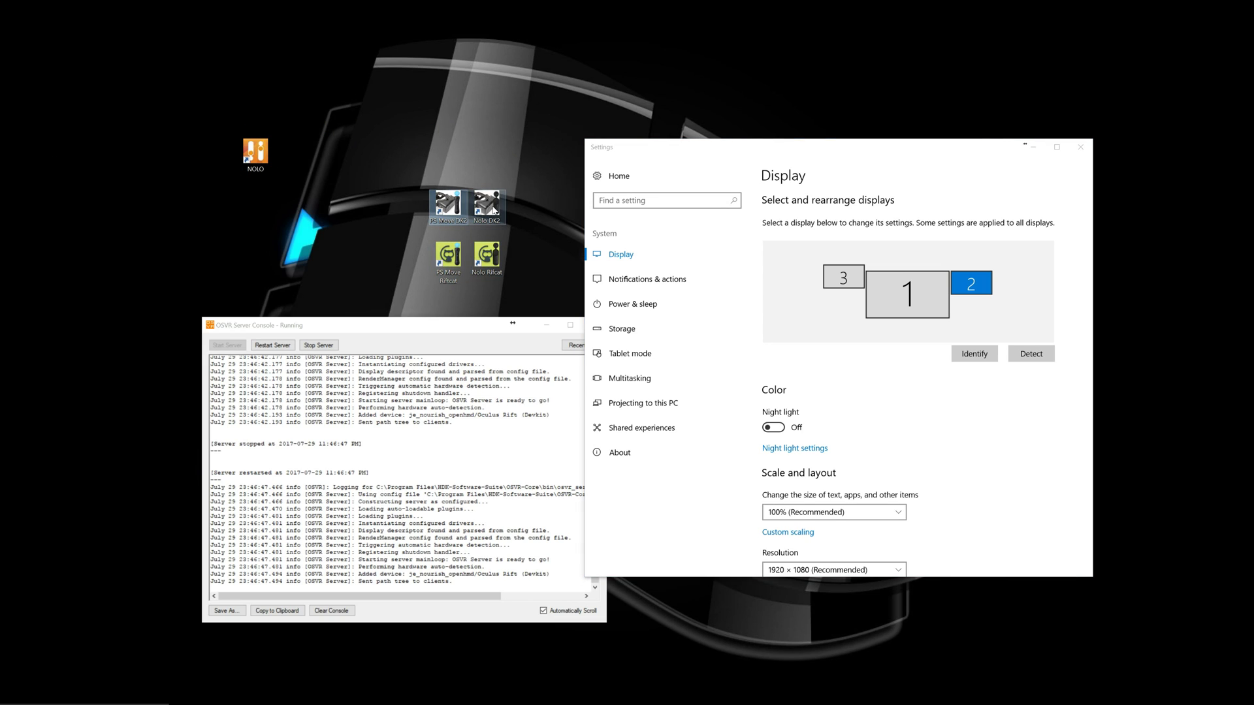
{"action": "left_click", "coordinate": [448, 256]}
{"action": "left_click", "coordinate": [489, 273], "text": "ctrl"}
{"action": "left_click", "coordinate": [490, 260]}
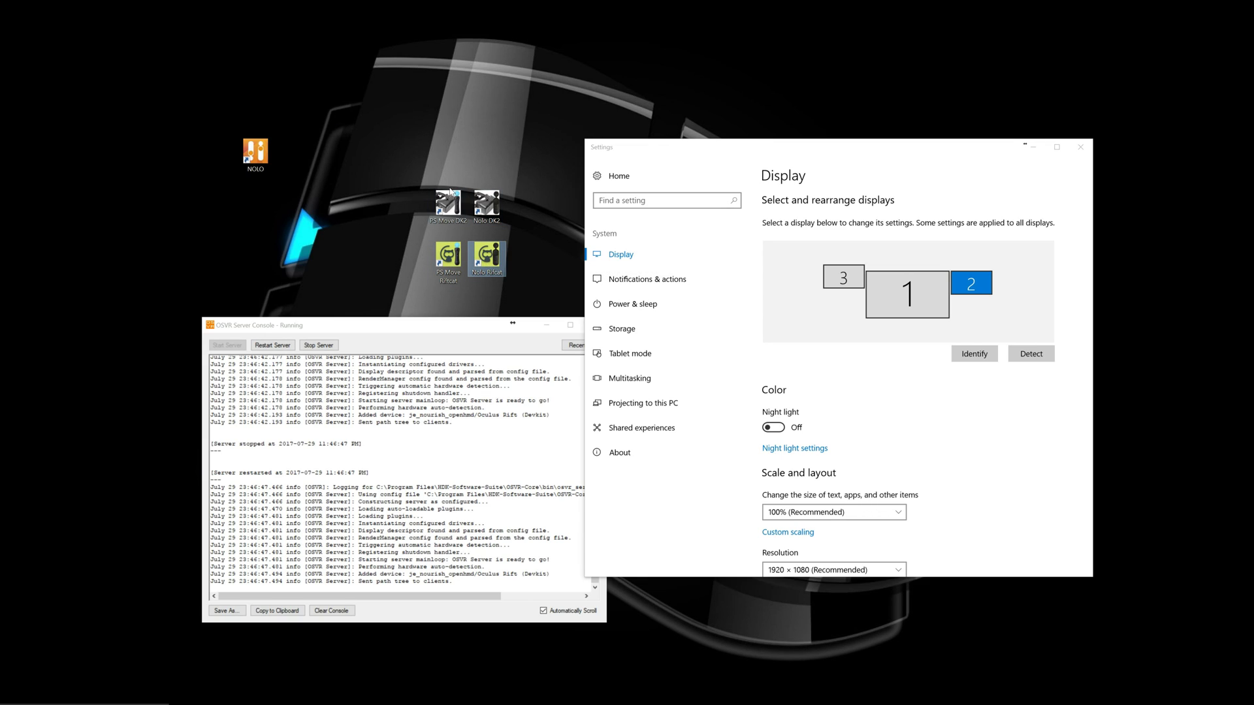
{"action": "left_click", "coordinate": [441, 209], "text": "ctrl"}
{"action": "left_click", "coordinate": [443, 209]}
{"action": "left_click", "coordinate": [487, 205]}
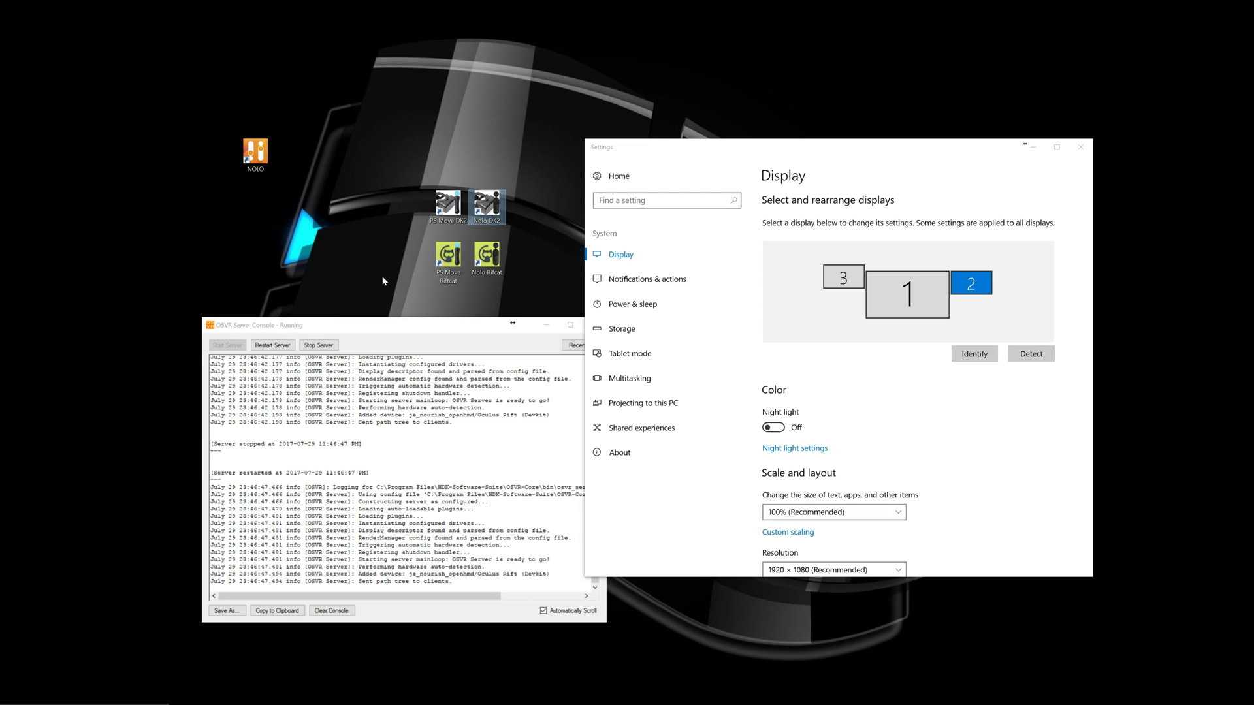
{"action": "left_click", "coordinate": [448, 260]}
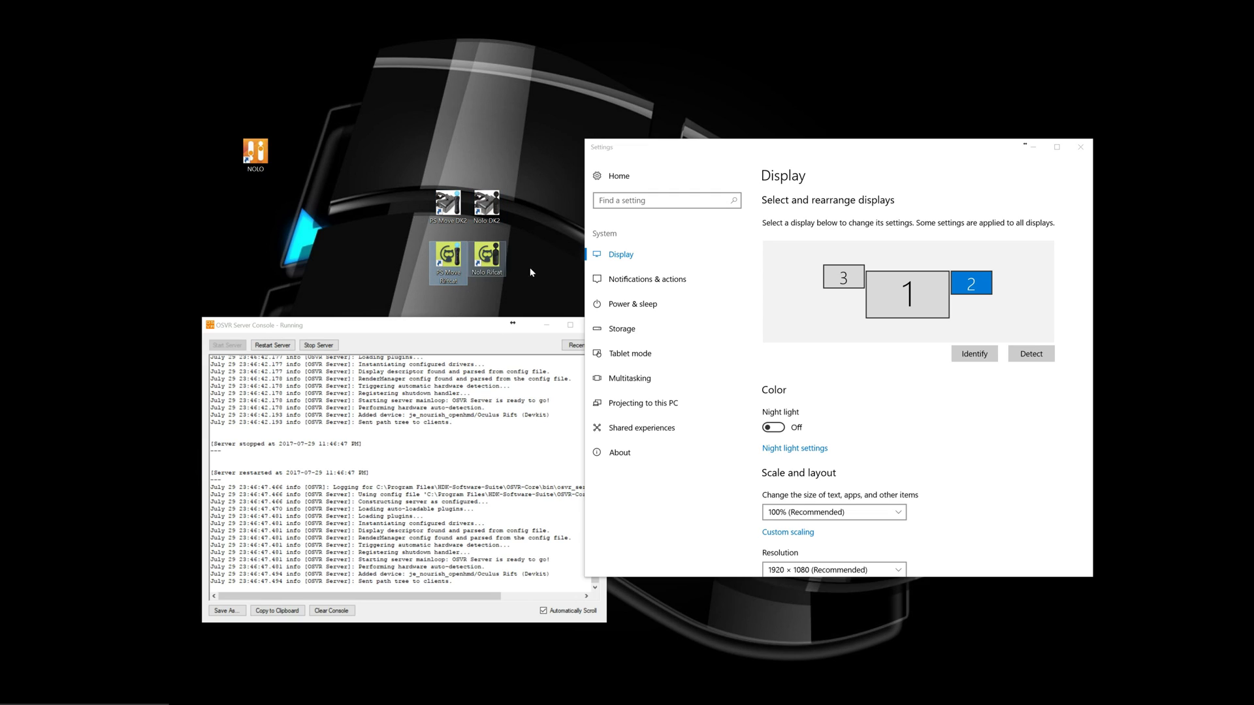
{"action": "left_click", "coordinate": [487, 258]}
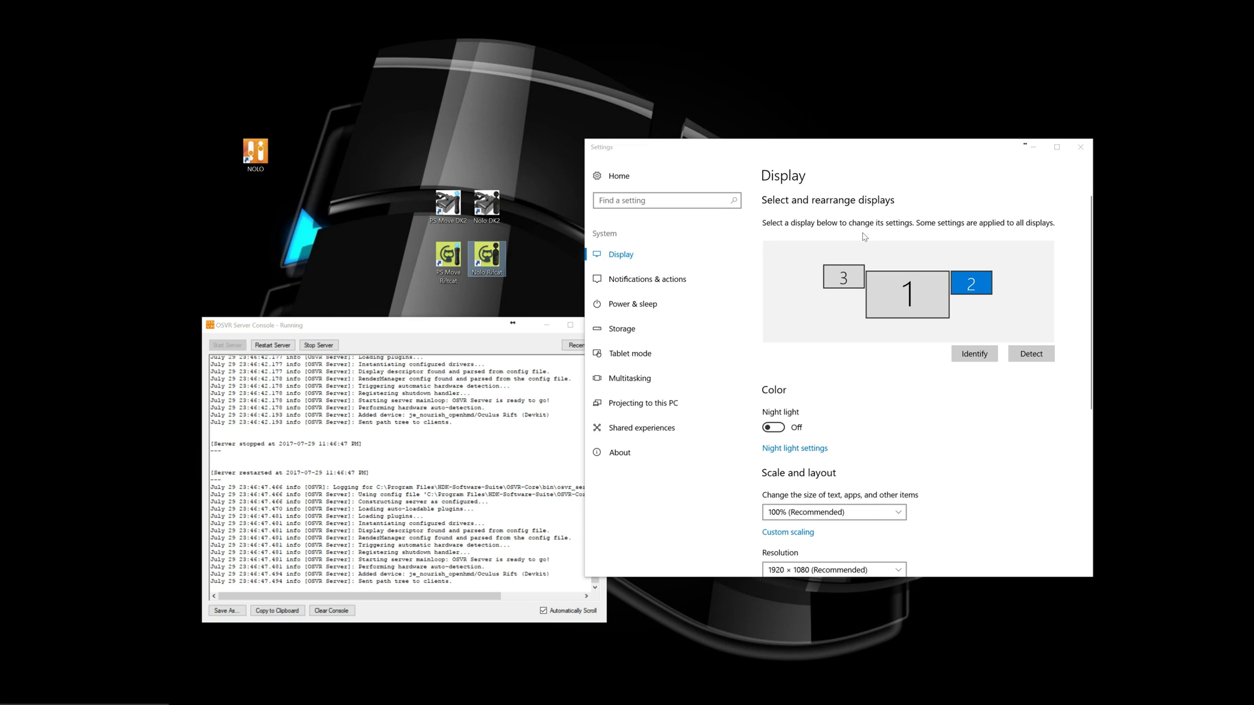
- Switch to the AHK Scripts folder in File Explorer
{"action": "right_click", "coordinate": [255, 238]}
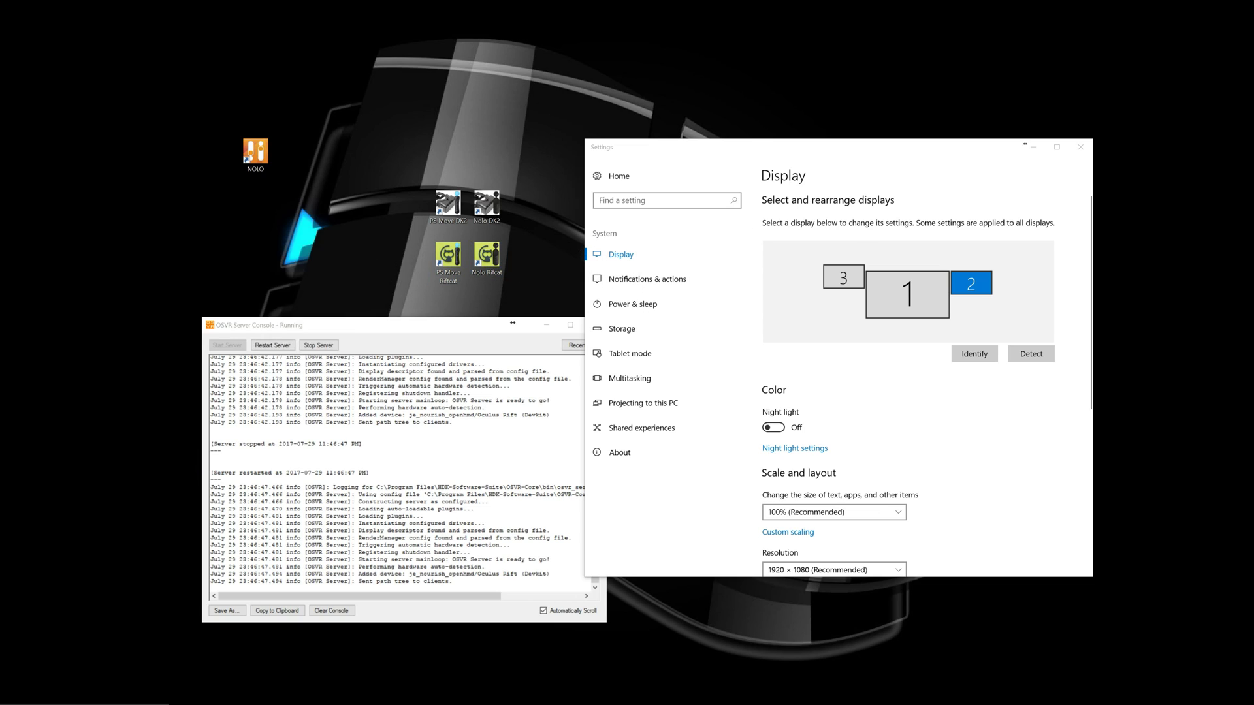
{"action": "key", "text": "Escape"}
{"action": "key", "text": "alt+Tab"}
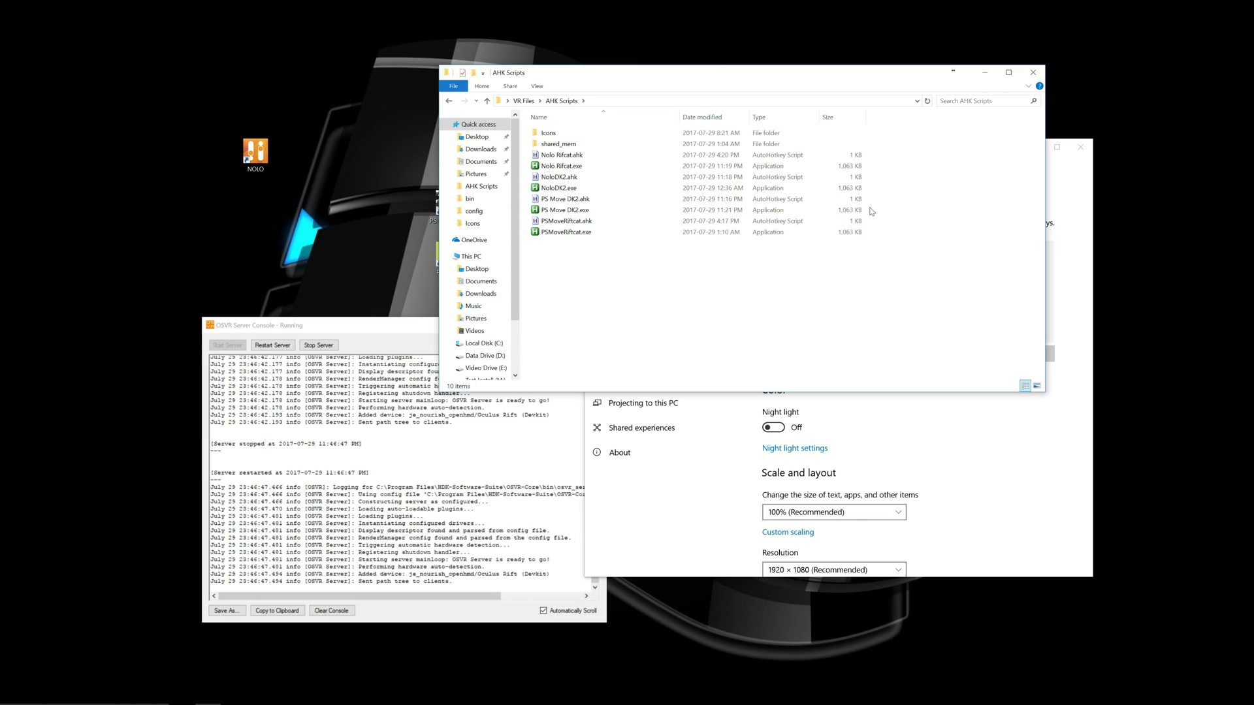
- Open the NoloDK2.ahk script from the AHK Scripts folder in Notepad++
{"action": "left_click_drag", "start_coordinate": [613, 74], "coordinate": [487, 217]}
{"action": "left_click", "coordinate": [397, 242]}
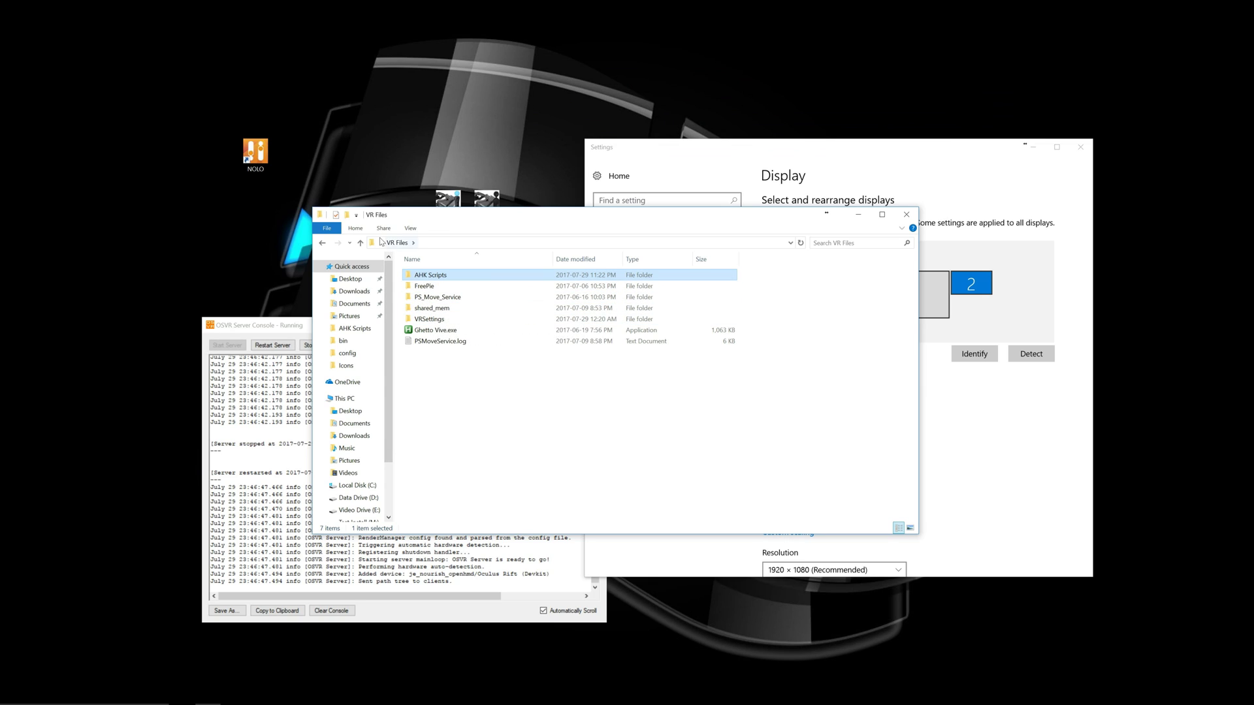
{"action": "left_click", "coordinate": [339, 242]}
{"action": "left_click", "coordinate": [435, 320]}
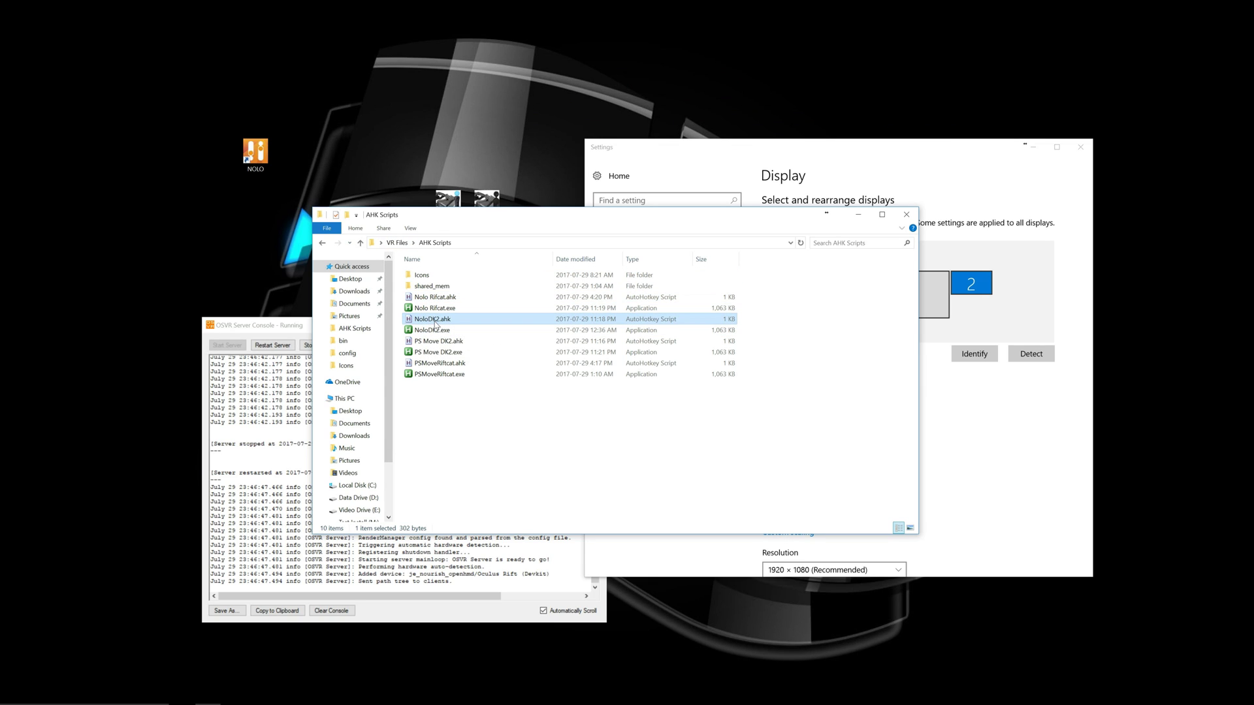
{"action": "right_click", "coordinate": [433, 322]}
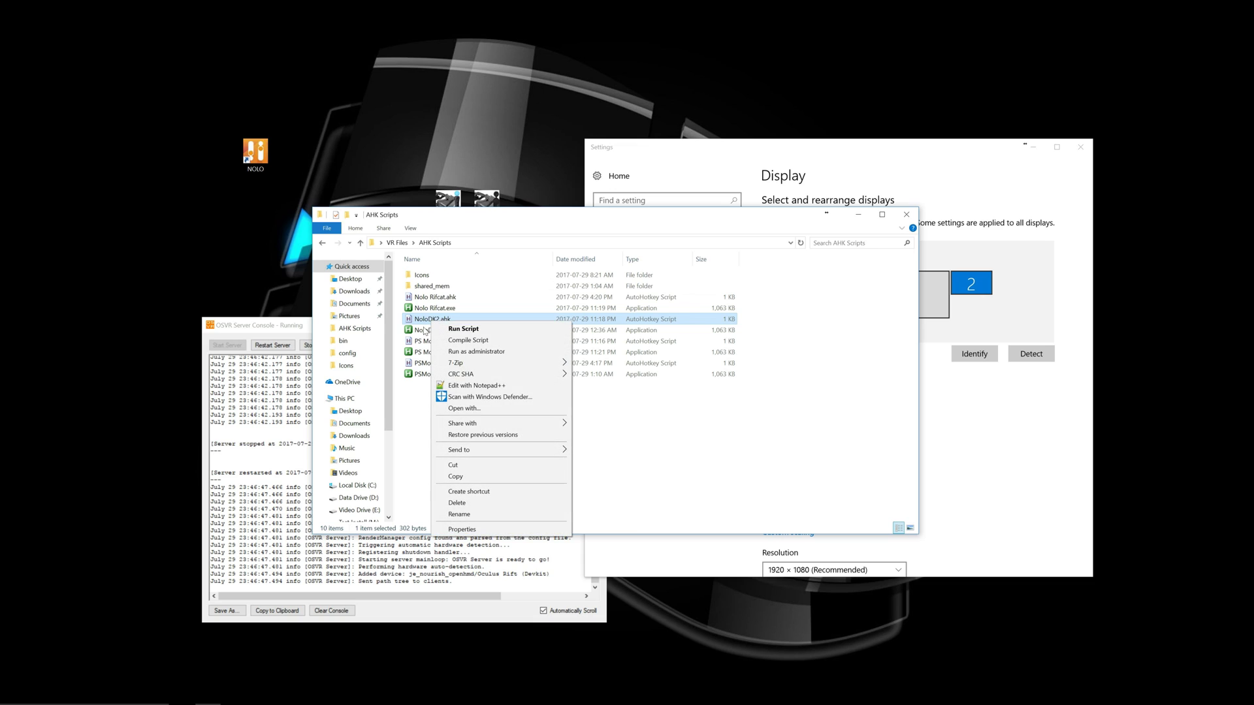
{"action": "left_click", "coordinate": [496, 385]}
{"action": "left_click", "coordinate": [440, 288]}
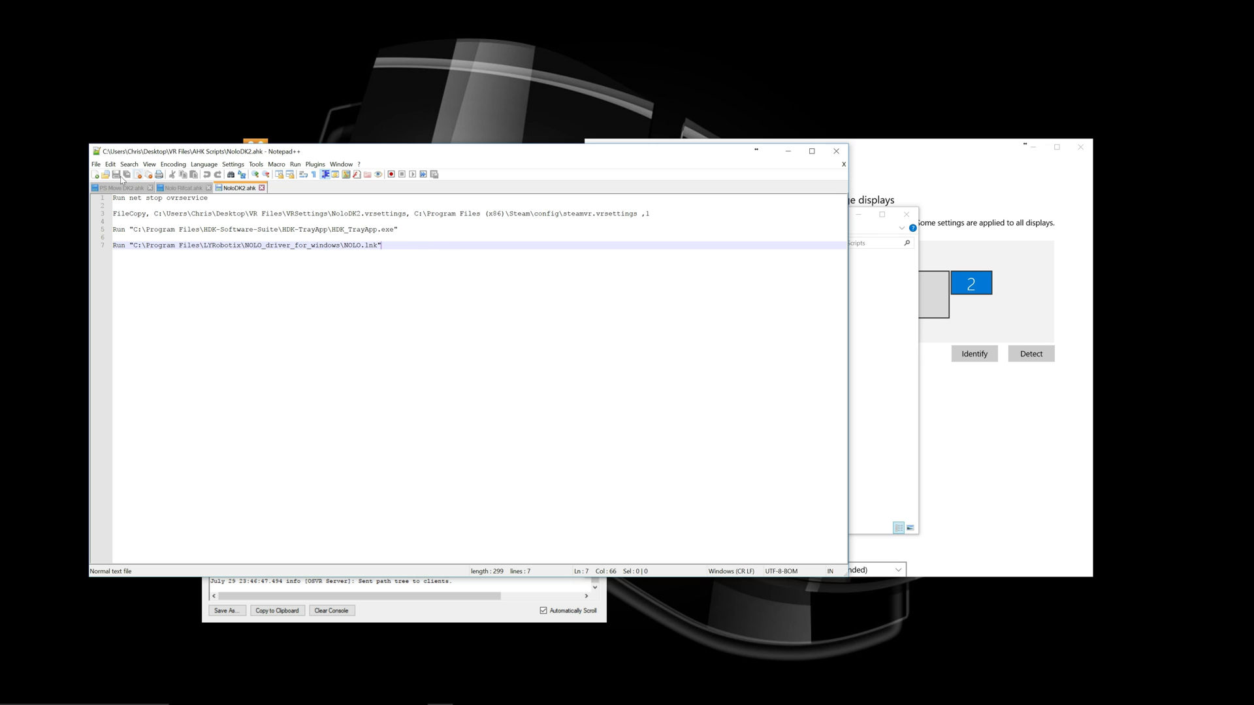
- Examine the script line that stops ovrservice and the source file path in the FileCopy line
{"action": "left_click_drag", "start_coordinate": [216, 198], "coordinate": [85, 203]}
{"action": "left_click", "coordinate": [218, 200]}
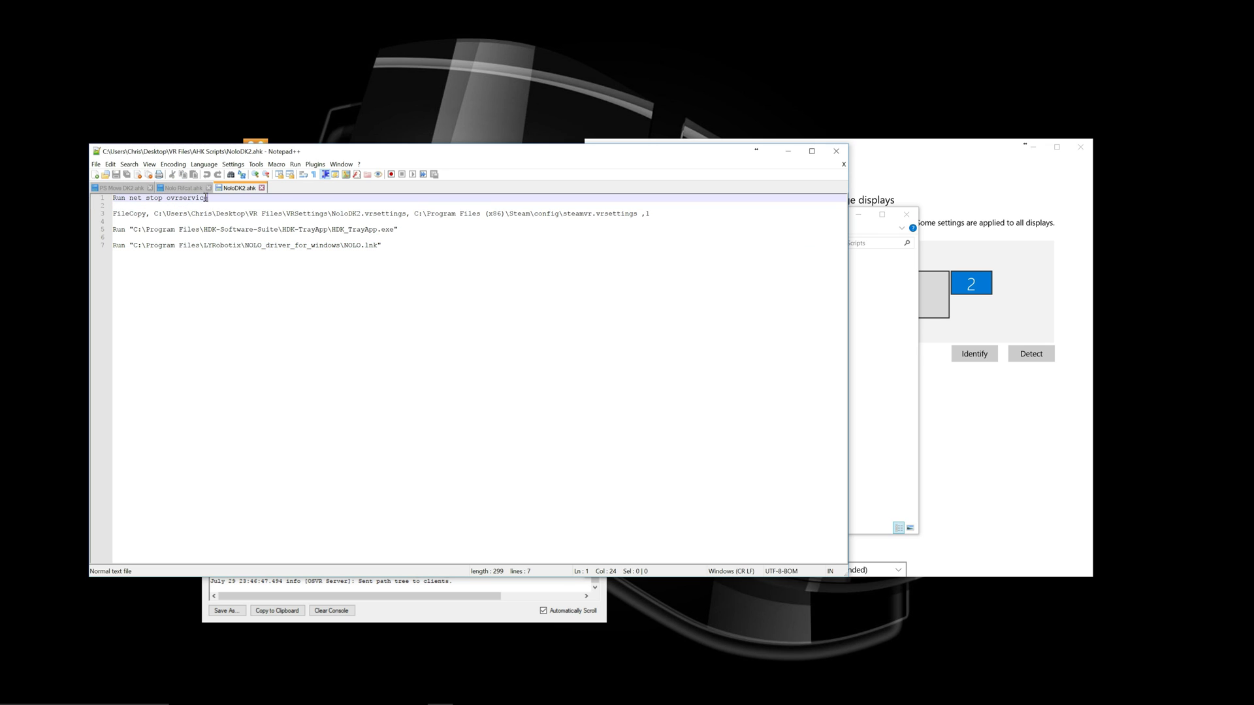
{"action": "left_click_drag", "start_coordinate": [223, 198], "coordinate": [412, 213]}
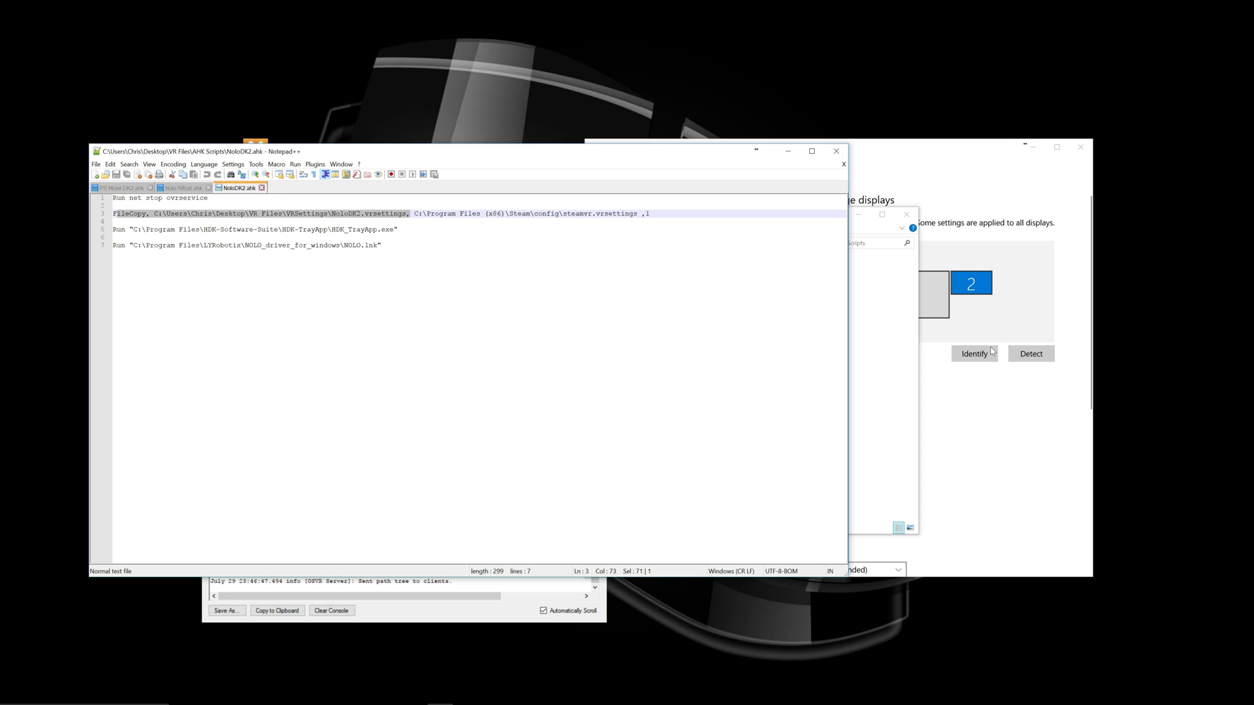
- Move the script window aside and open the VRSettings folder in File Explorer to view its saved settings files
{"action": "left_click_drag", "start_coordinate": [602, 154], "coordinate": [631, 363]}
{"action": "left_click", "coordinate": [828, 344]}
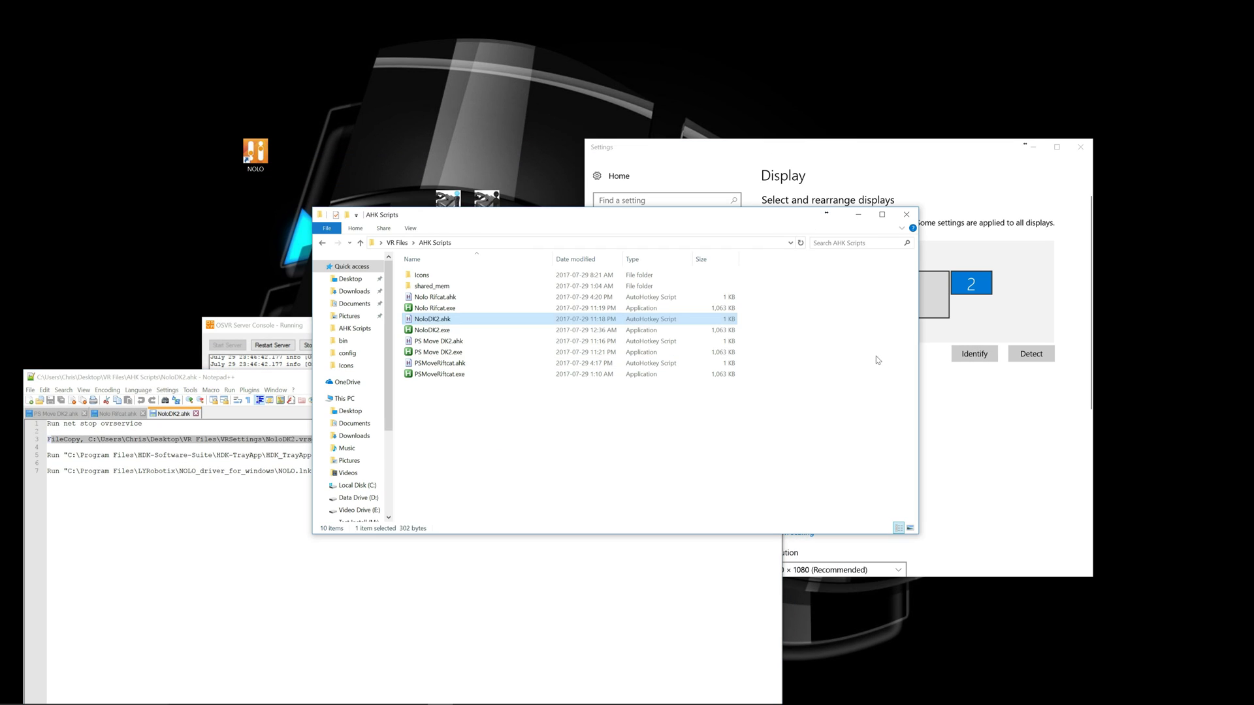
{"action": "left_click", "coordinate": [397, 242]}
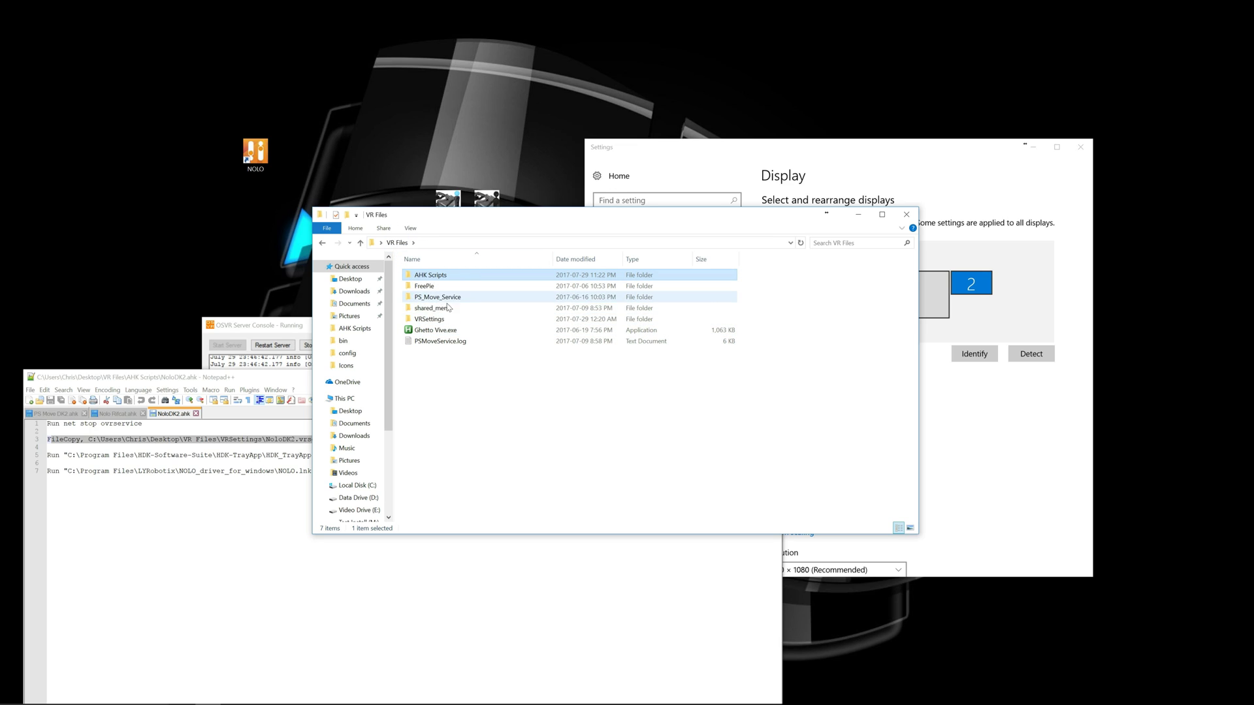
{"action": "double_click", "coordinate": [439, 318]}
{"action": "left_click_drag", "start_coordinate": [446, 310], "coordinate": [411, 264]}
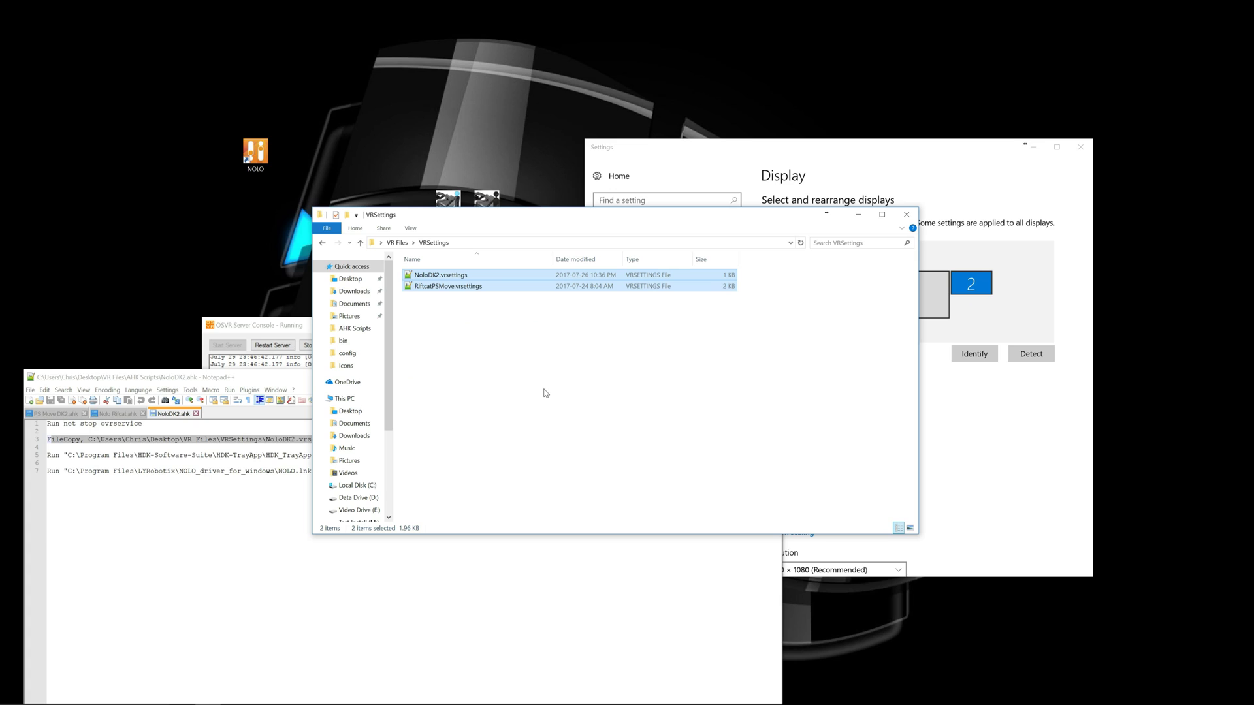
{"action": "left_click", "coordinate": [260, 521]}
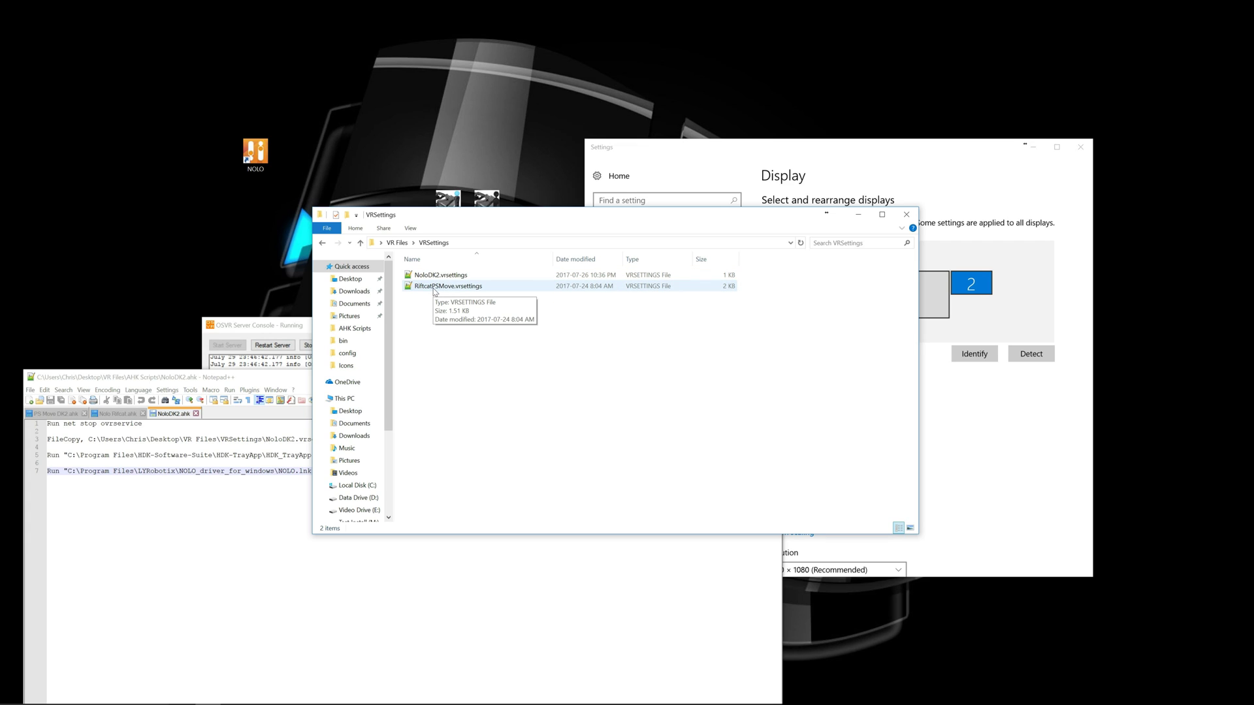
- Review the FileCopy line in NoloDK2.ahk, highlighting the NoloDK2.vrsettings source and the steamvr.vrsettings destination
{"action": "left_click", "coordinate": [268, 553]}
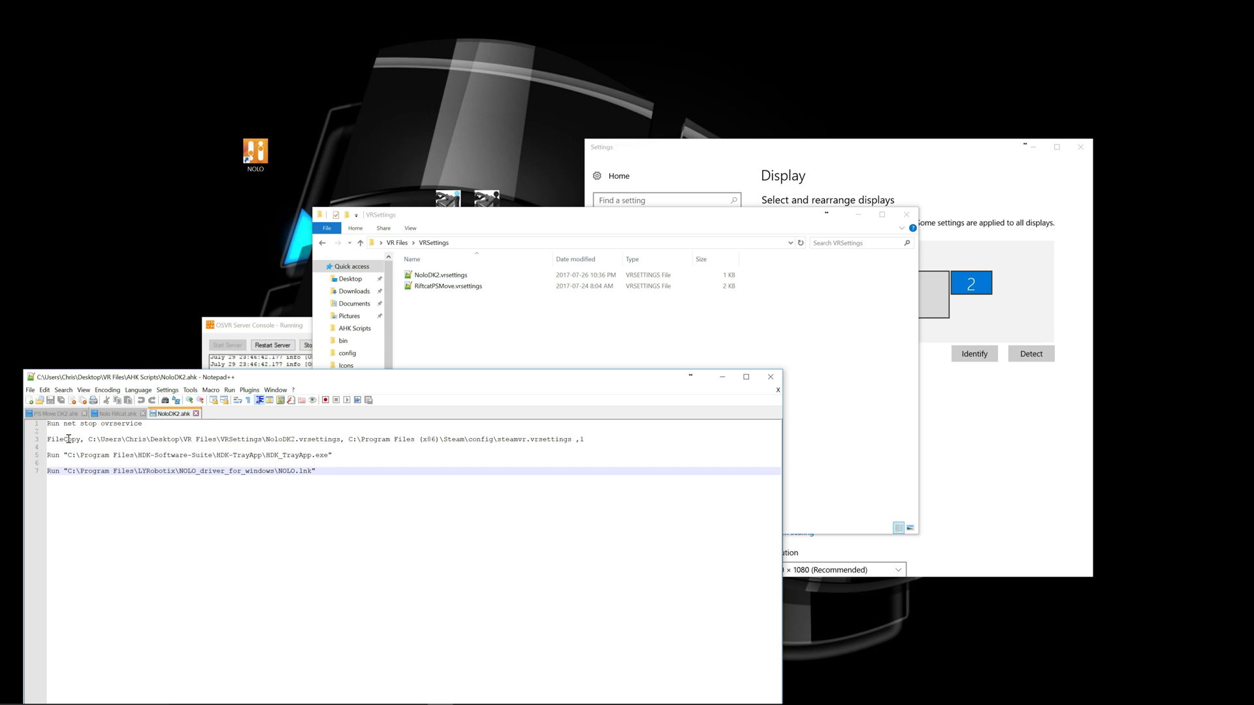
{"action": "left_click_drag", "start_coordinate": [89, 440], "coordinate": [341, 442]}
{"action": "left_click", "coordinate": [275, 442]}
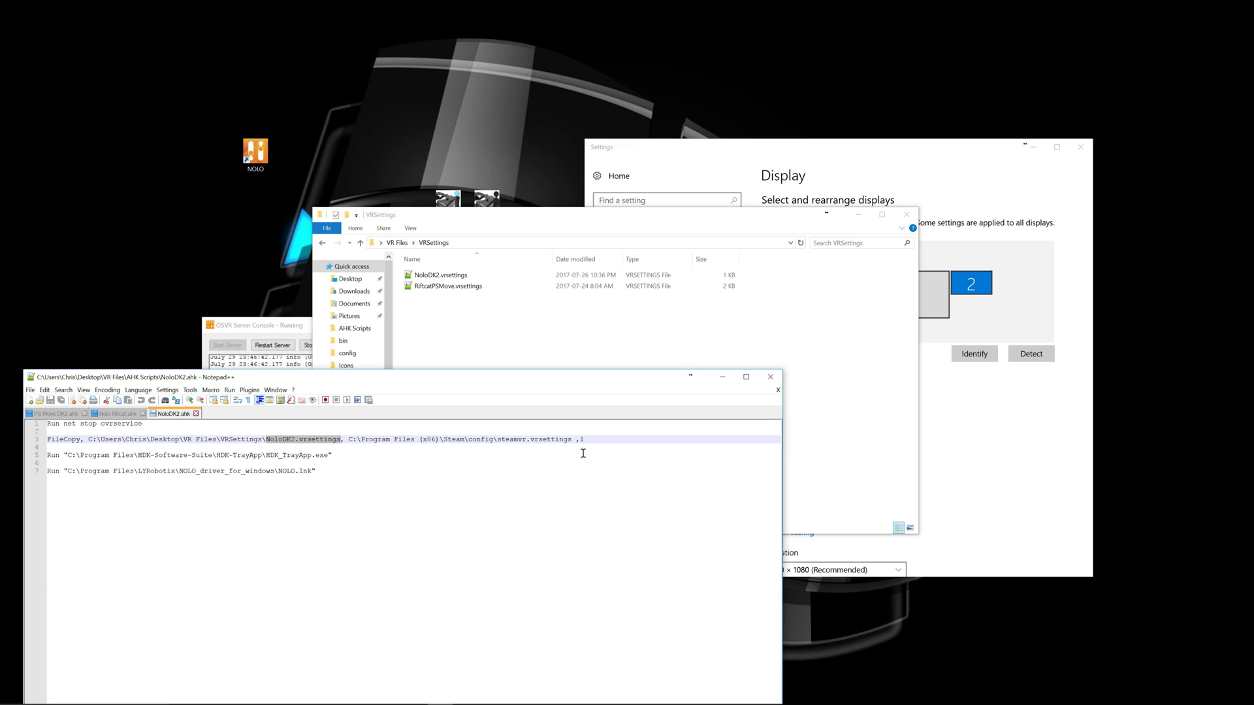
{"action": "left_click_drag", "start_coordinate": [443, 440], "coordinate": [598, 441]}
- Review the lines that run HDK_TrayApp.exe and NOLO.lnk, and bring up the OSVR tray app's options
{"action": "left_click_drag", "start_coordinate": [47, 455], "coordinate": [388, 456]}
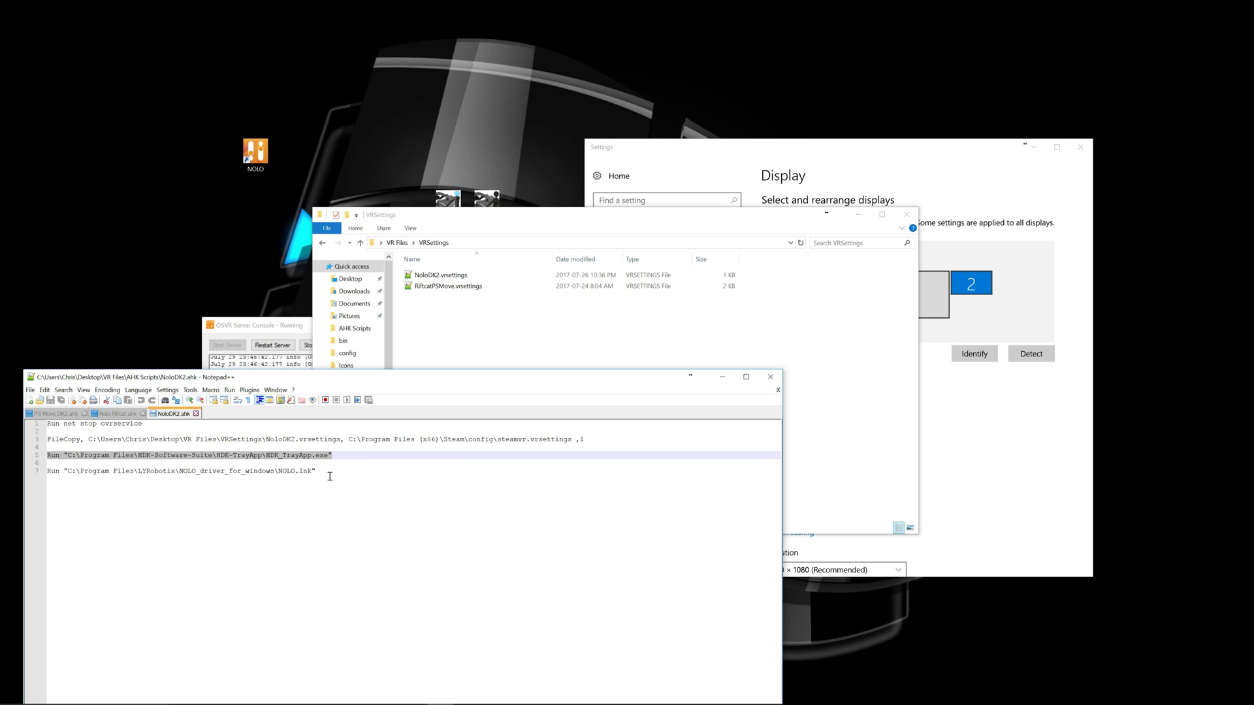
{"action": "left_click_drag", "start_coordinate": [330, 472], "coordinate": [30, 473]}
{"action": "left_click", "coordinate": [376, 555]}
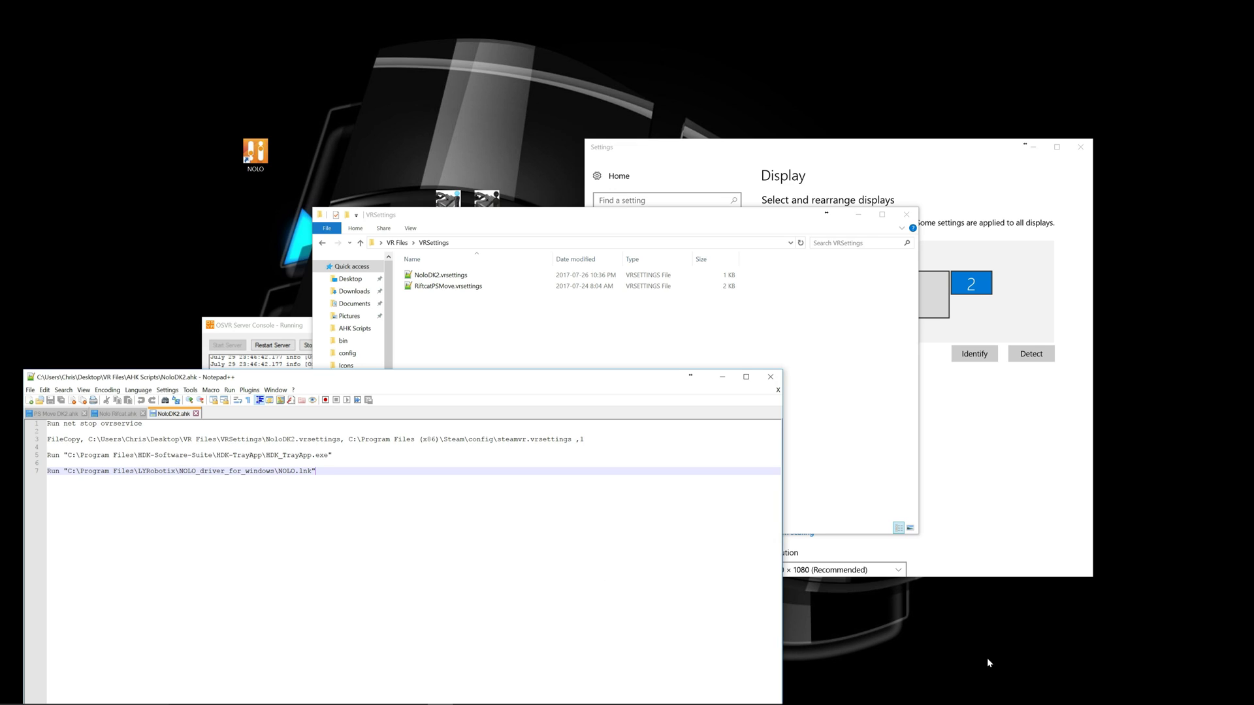
{"action": "left_click", "coordinate": [1203, 693]}
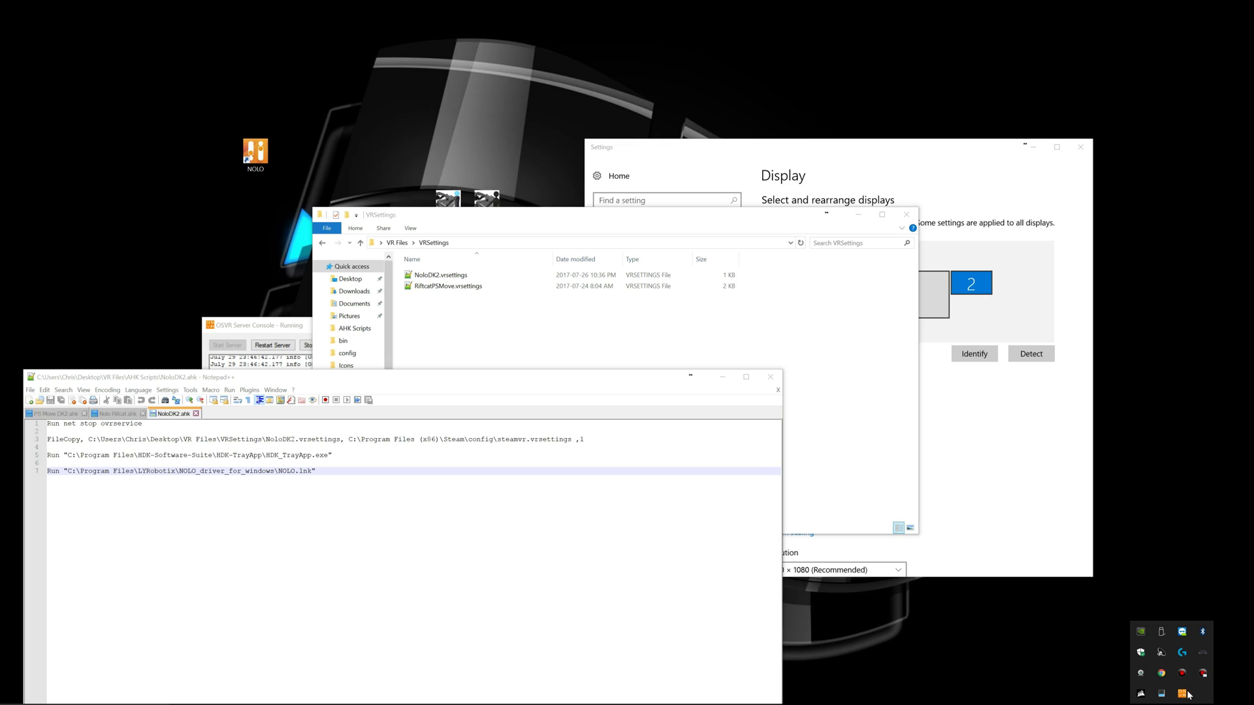
{"action": "right_click", "coordinate": [1182, 693]}
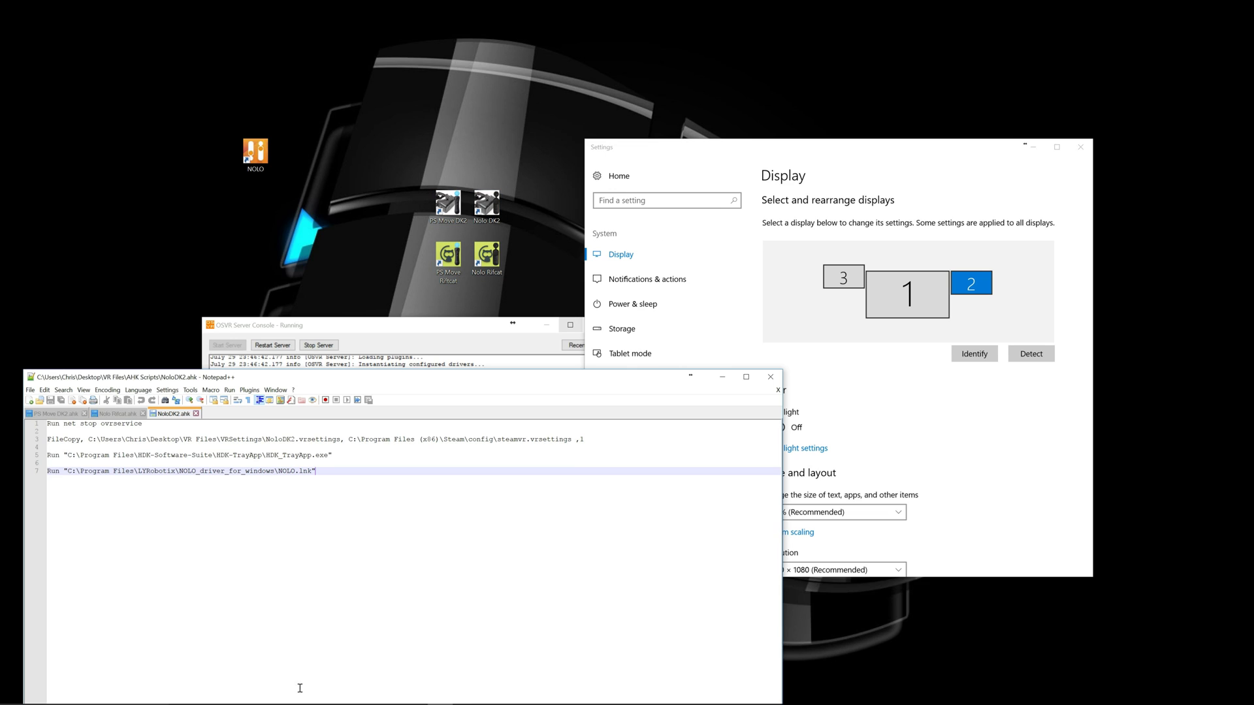
- Open the AHK Scripts folder, view the actions available for Nolo Rifcat.exe, and minimize the folder window
{"action": "left_click", "coordinate": [261, 670]}
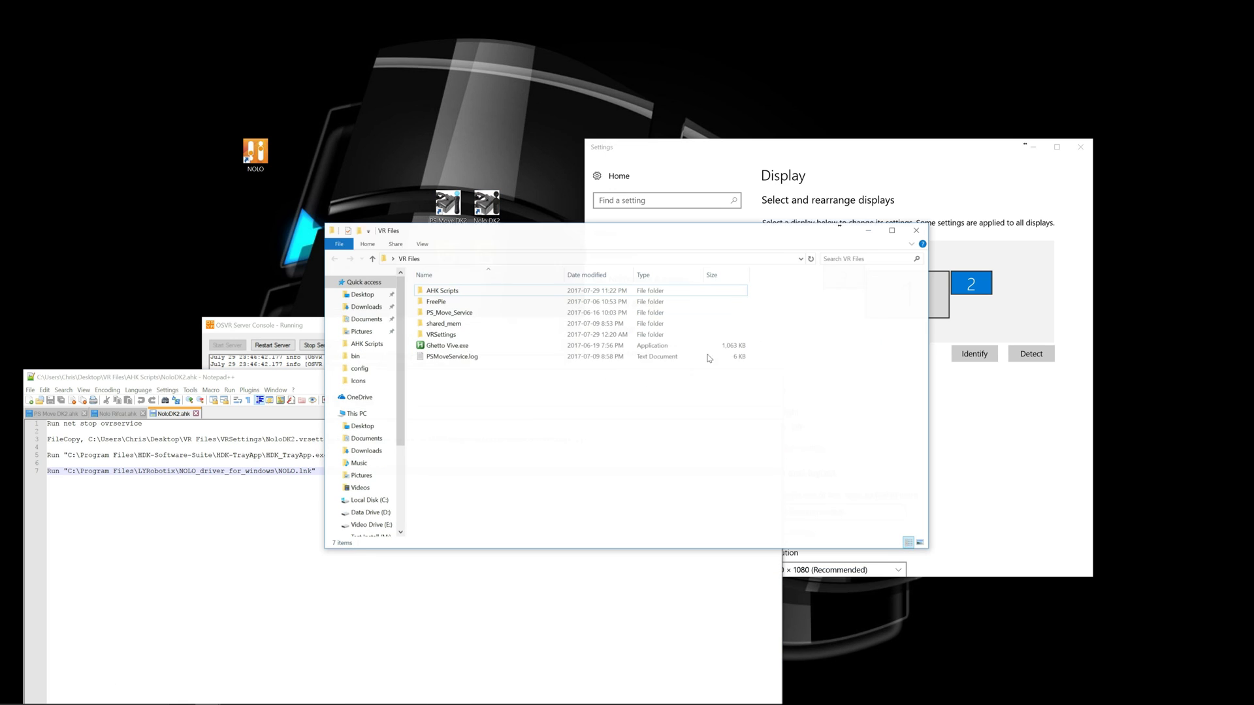
{"action": "double_click", "coordinate": [450, 289]}
{"action": "left_click", "coordinate": [477, 320]}
{"action": "right_click", "coordinate": [476, 320]}
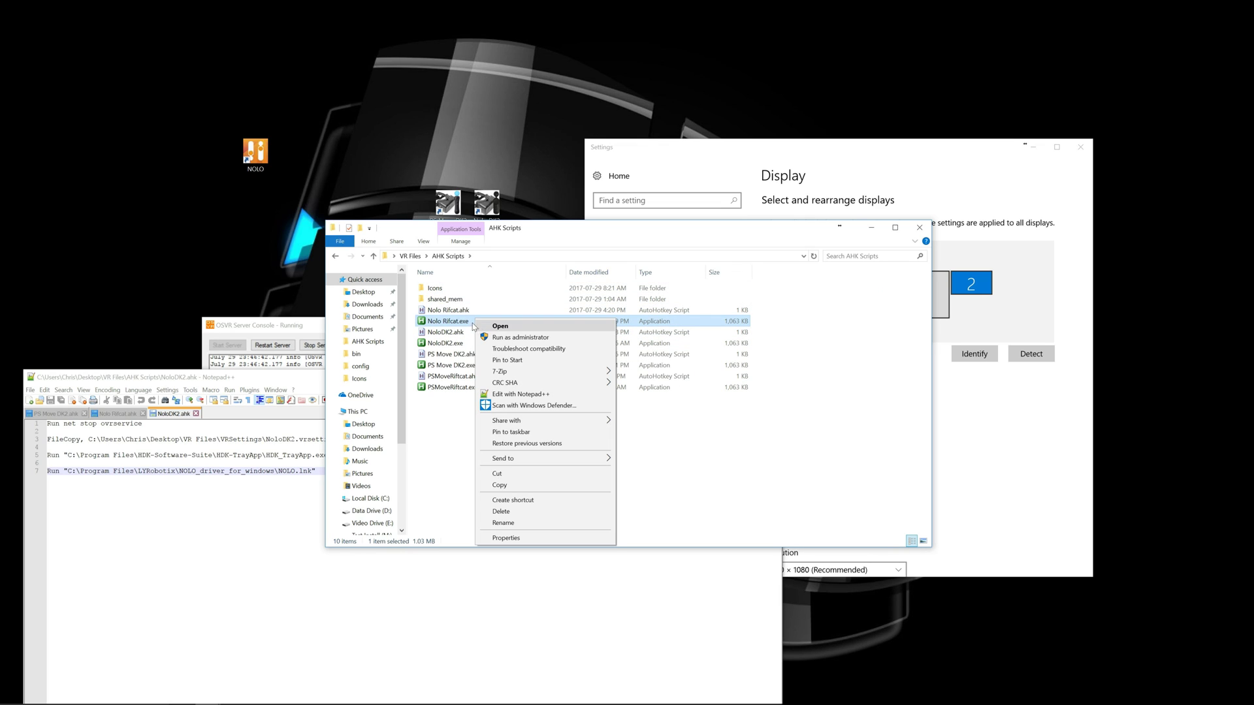
{"action": "left_click", "coordinate": [397, 107]}
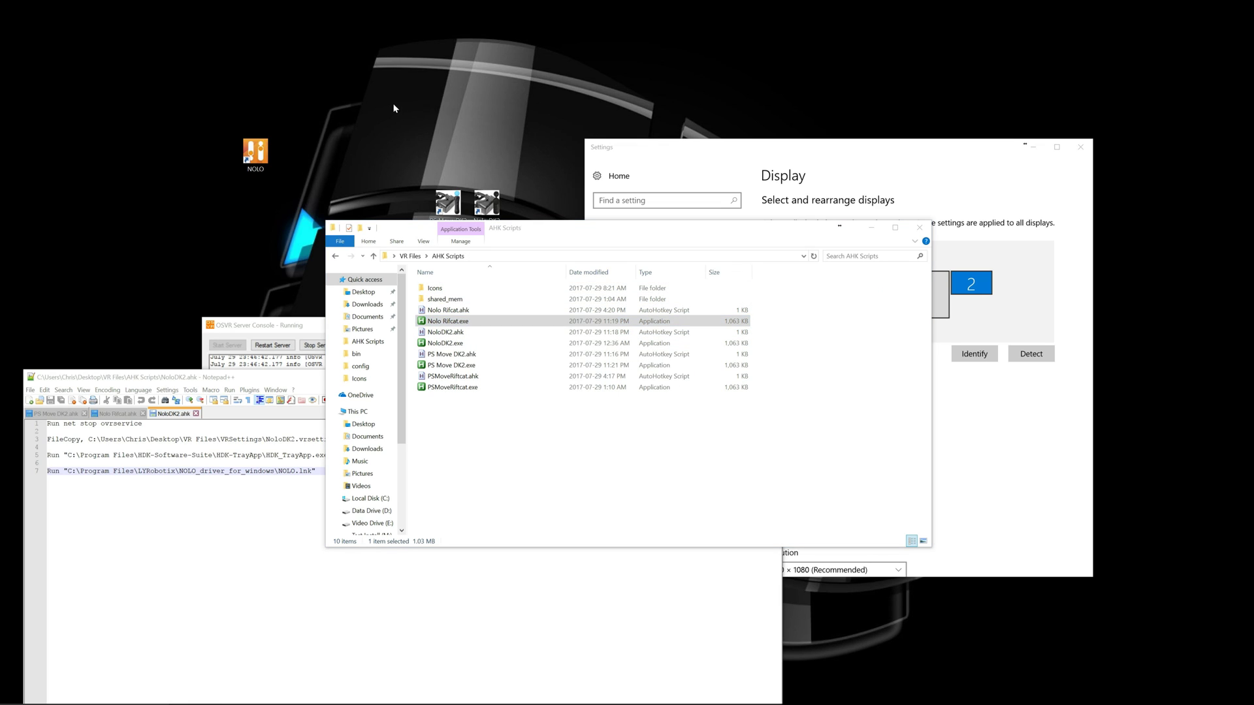
{"action": "left_click", "coordinate": [871, 228]}
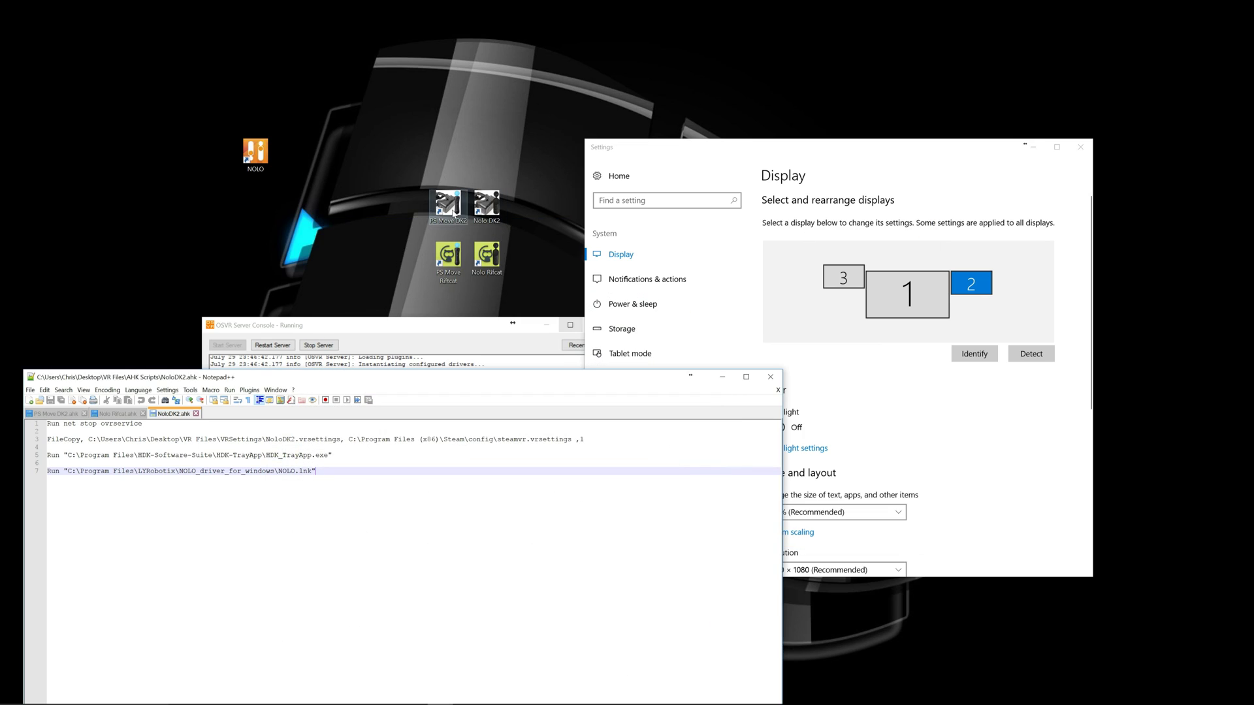
- Open the properties of the PS Move DK2 desktop shortcut and browse for its icon file
{"action": "right_click", "coordinate": [432, 214]}
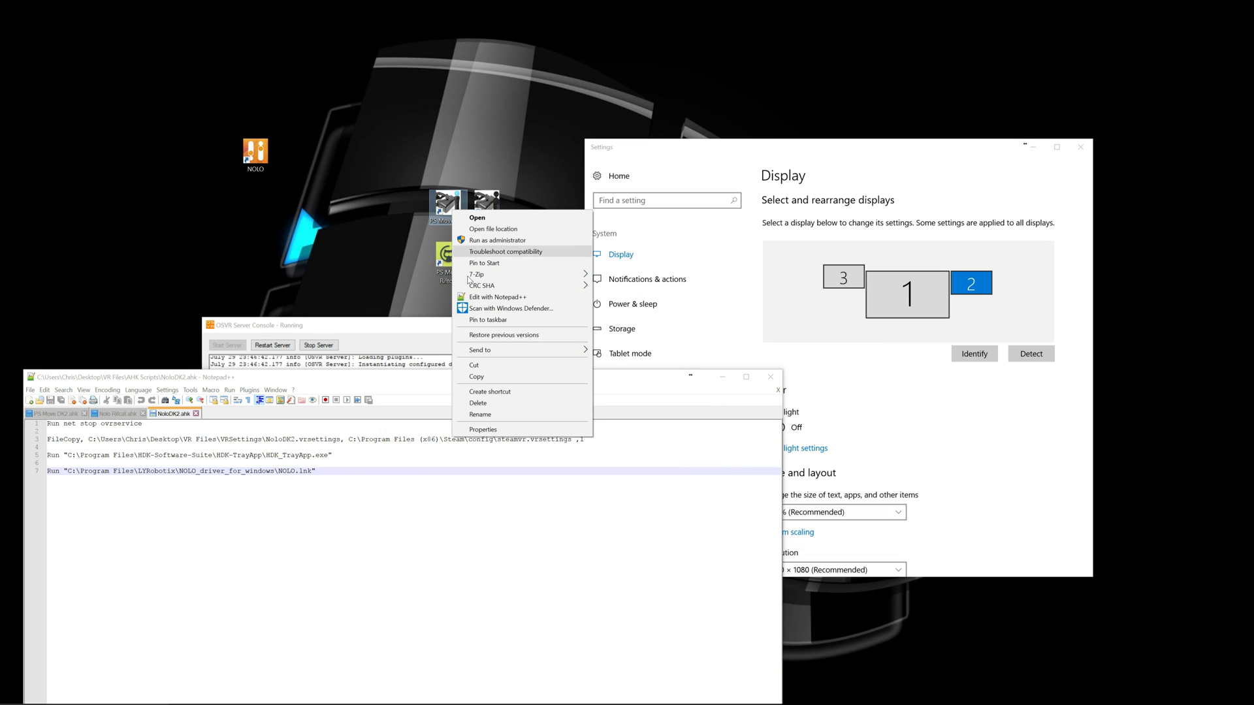
{"action": "left_click", "coordinate": [483, 429]}
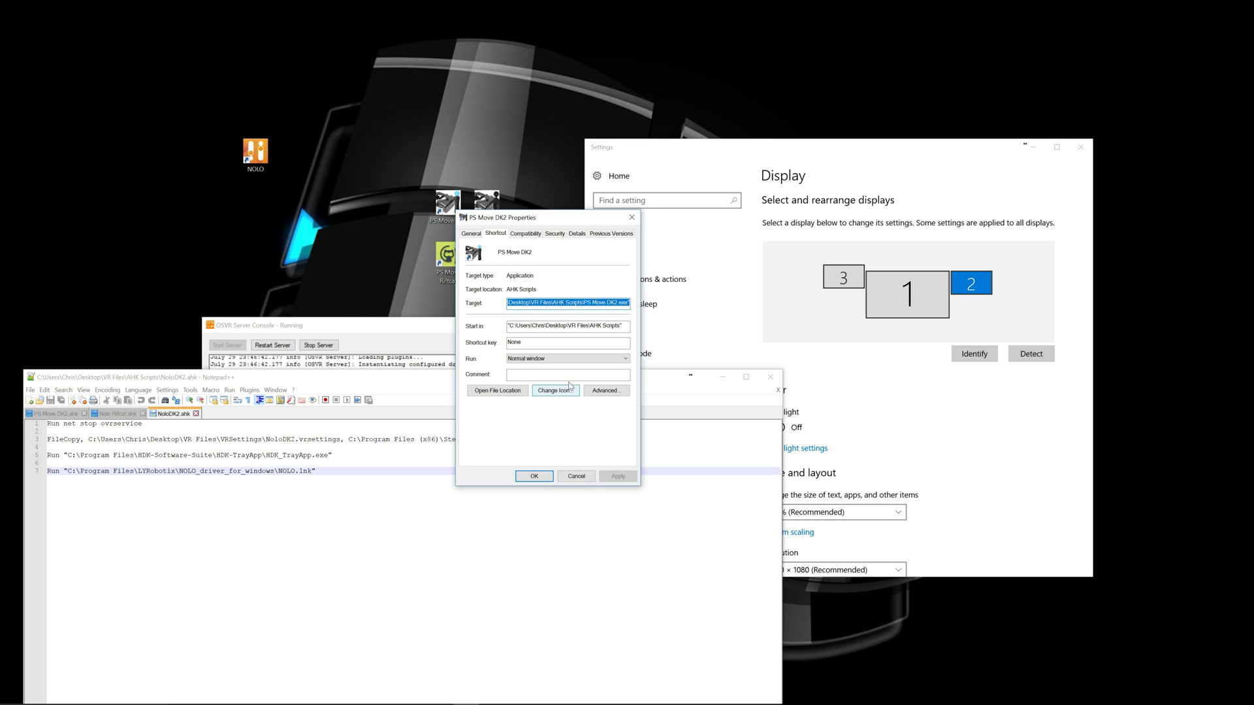
{"action": "left_click", "coordinate": [554, 390]}
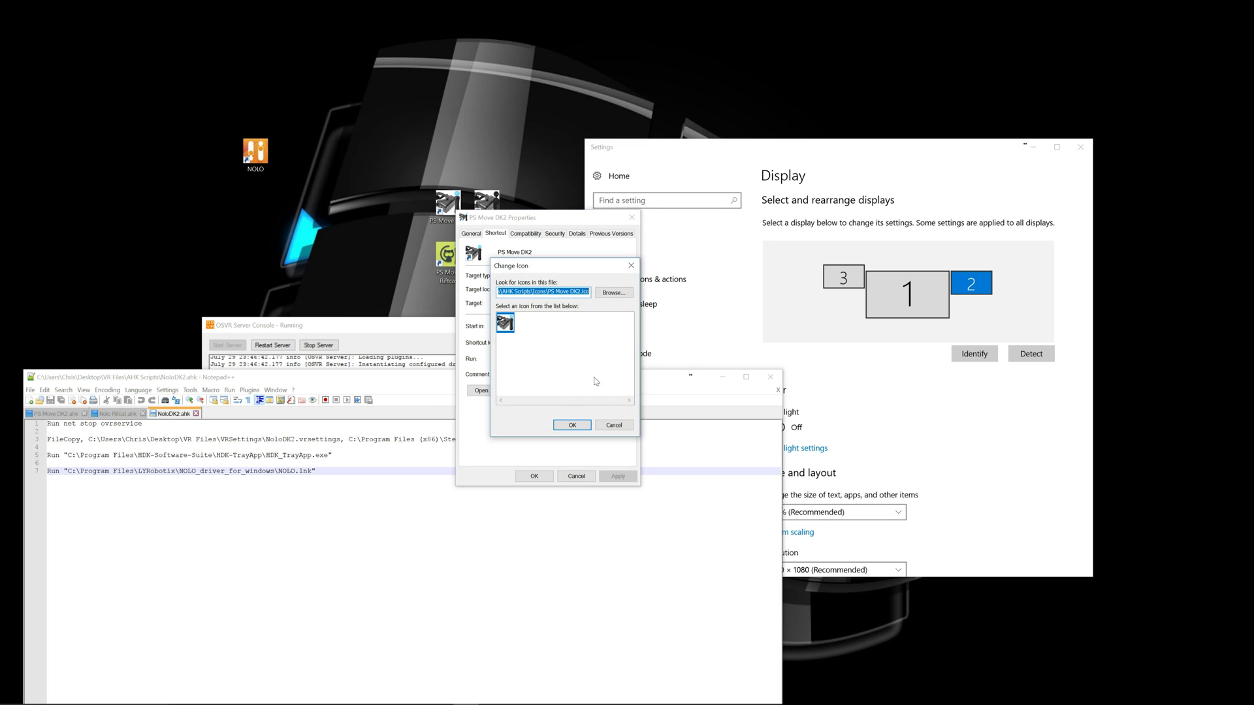
{"action": "left_click", "coordinate": [612, 292]}
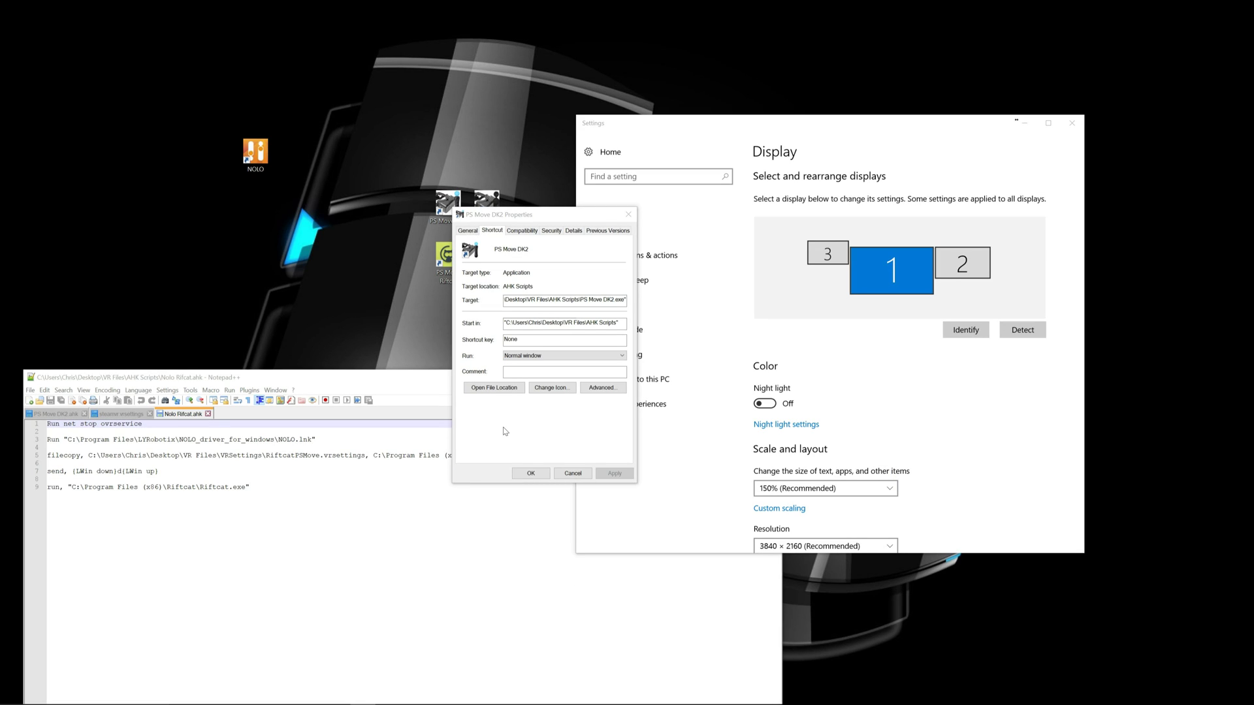
- Set the PS Move DK2 shortcut to run as administrator, apply the change and close its properties
{"action": "left_click", "coordinate": [602, 388]}
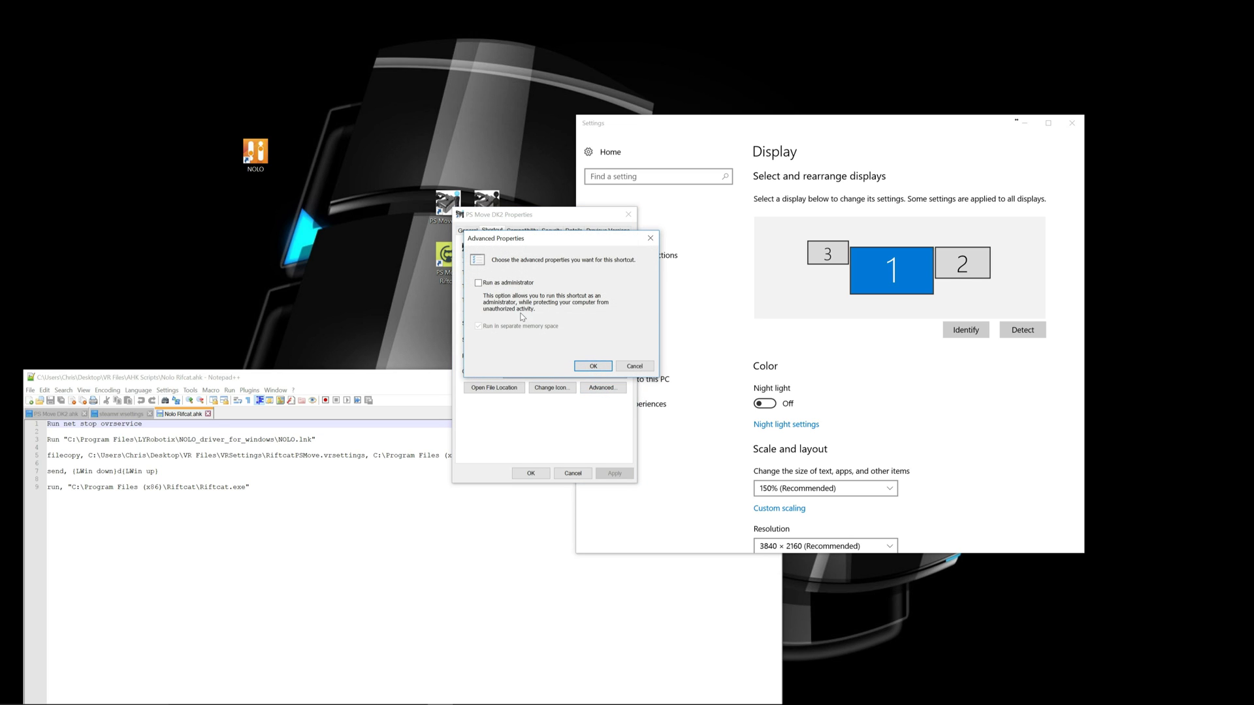
{"action": "left_click", "coordinate": [485, 285]}
{"action": "left_click", "coordinate": [578, 369]}
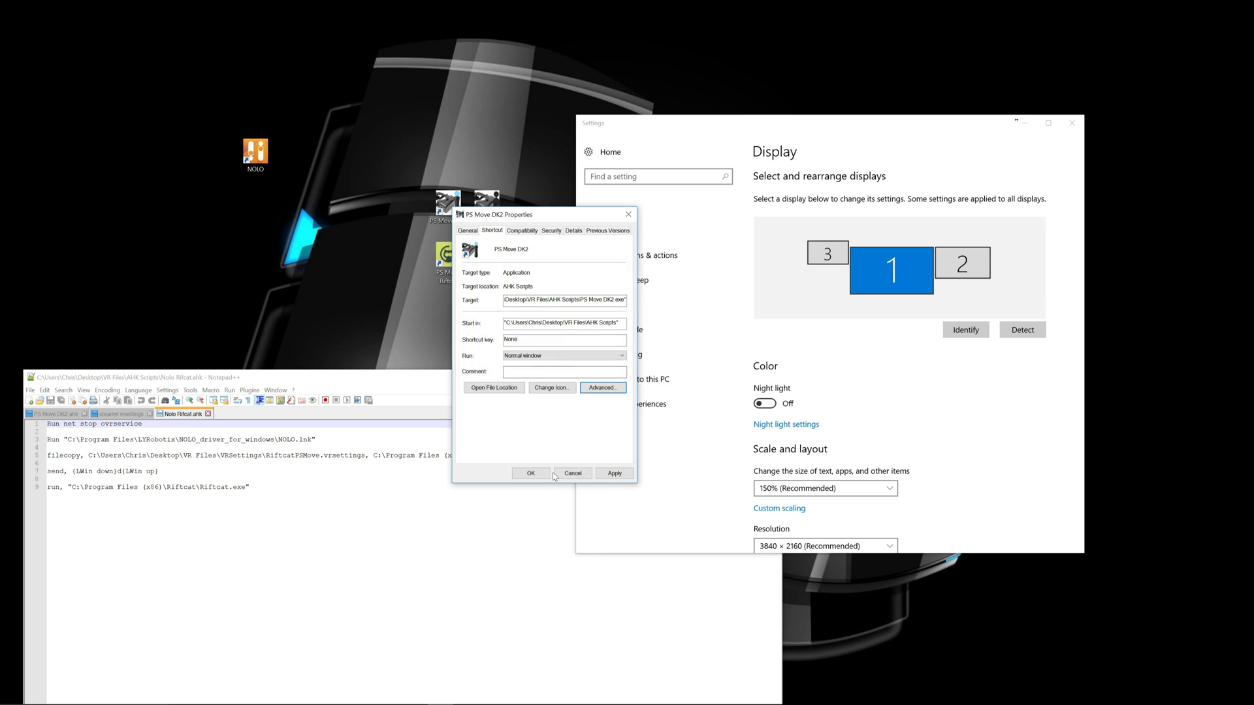
{"action": "left_click", "coordinate": [615, 473]}
{"action": "left_click", "coordinate": [530, 473]}
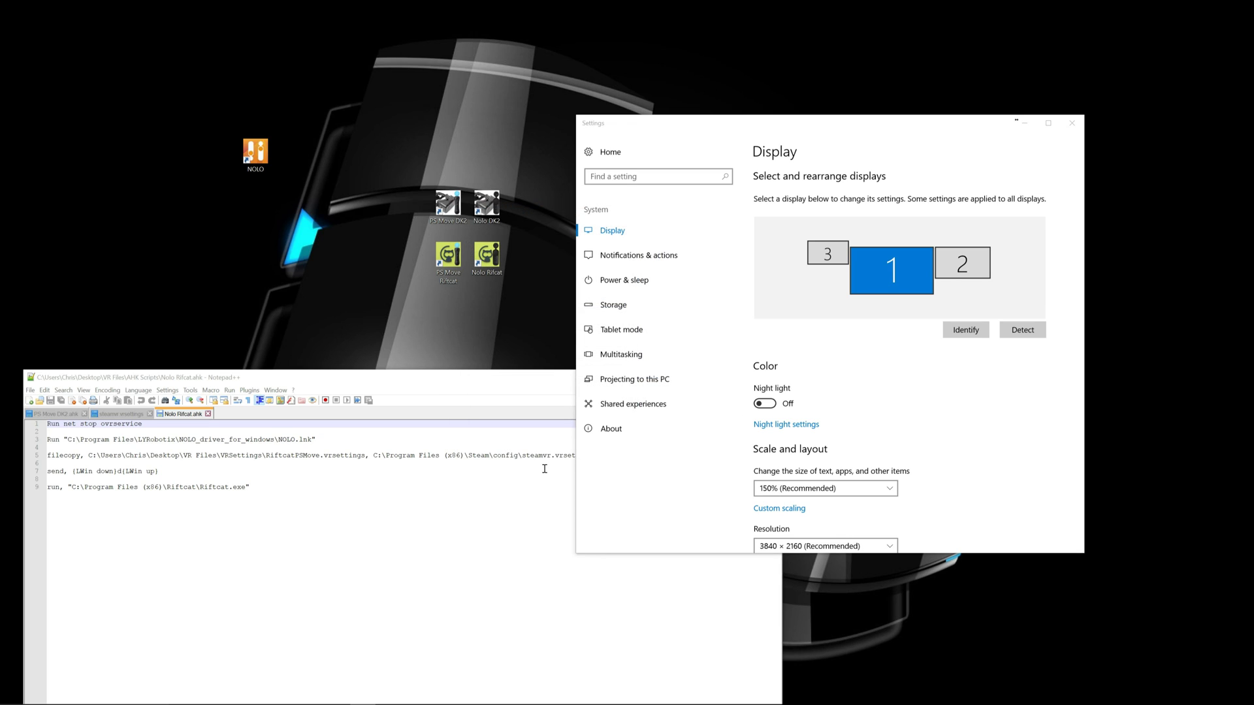